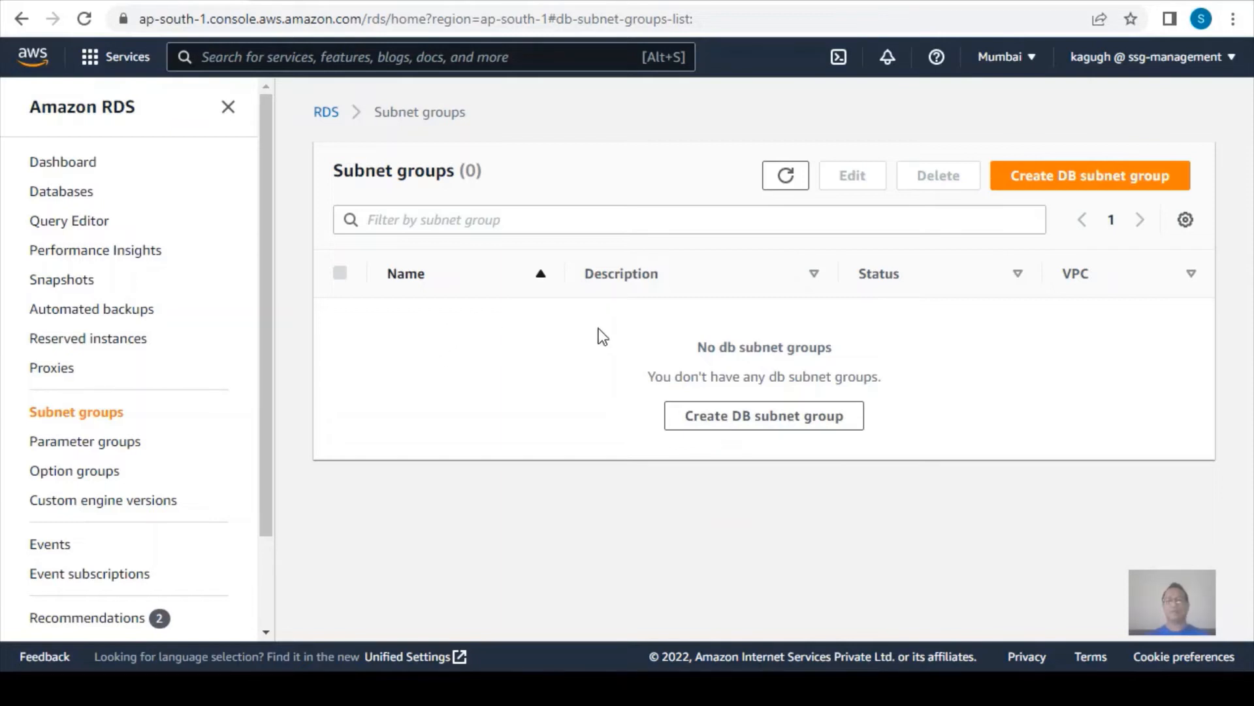
Start a new DB subnet group named sng10000 with the description "subnet group 1".
left_click(732, 418)
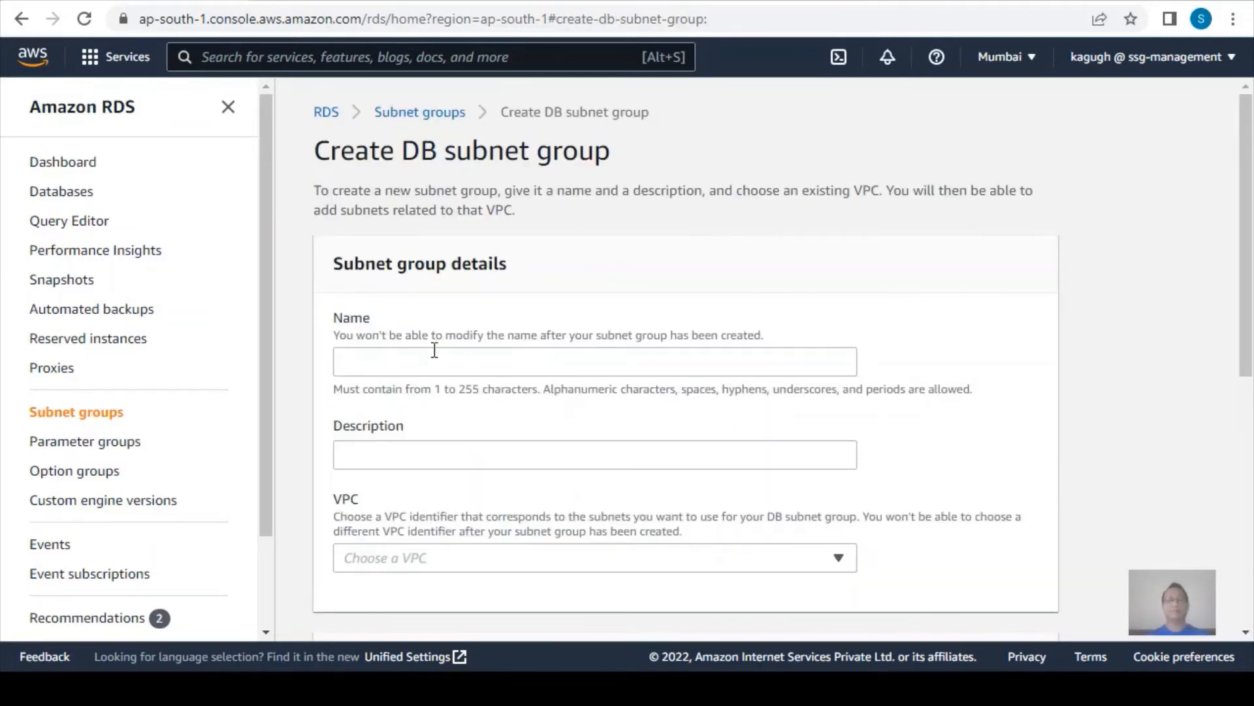
left_click(414, 356)
type("s")
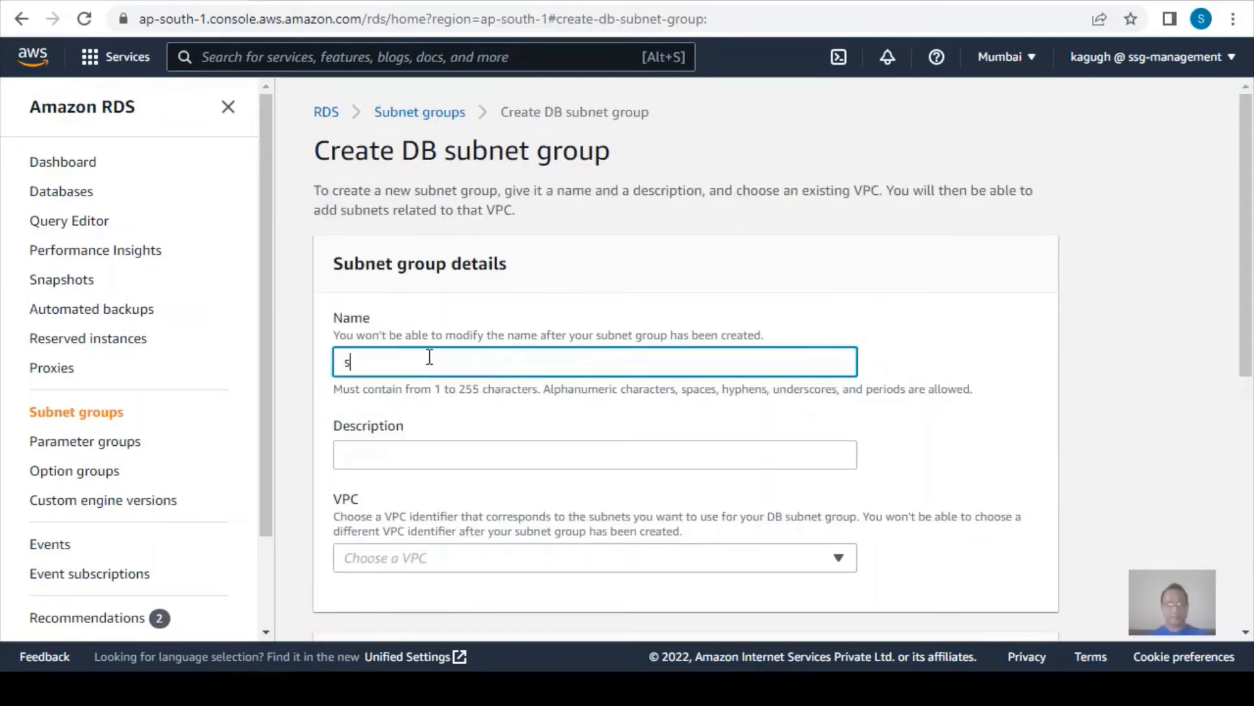
type("ng10")
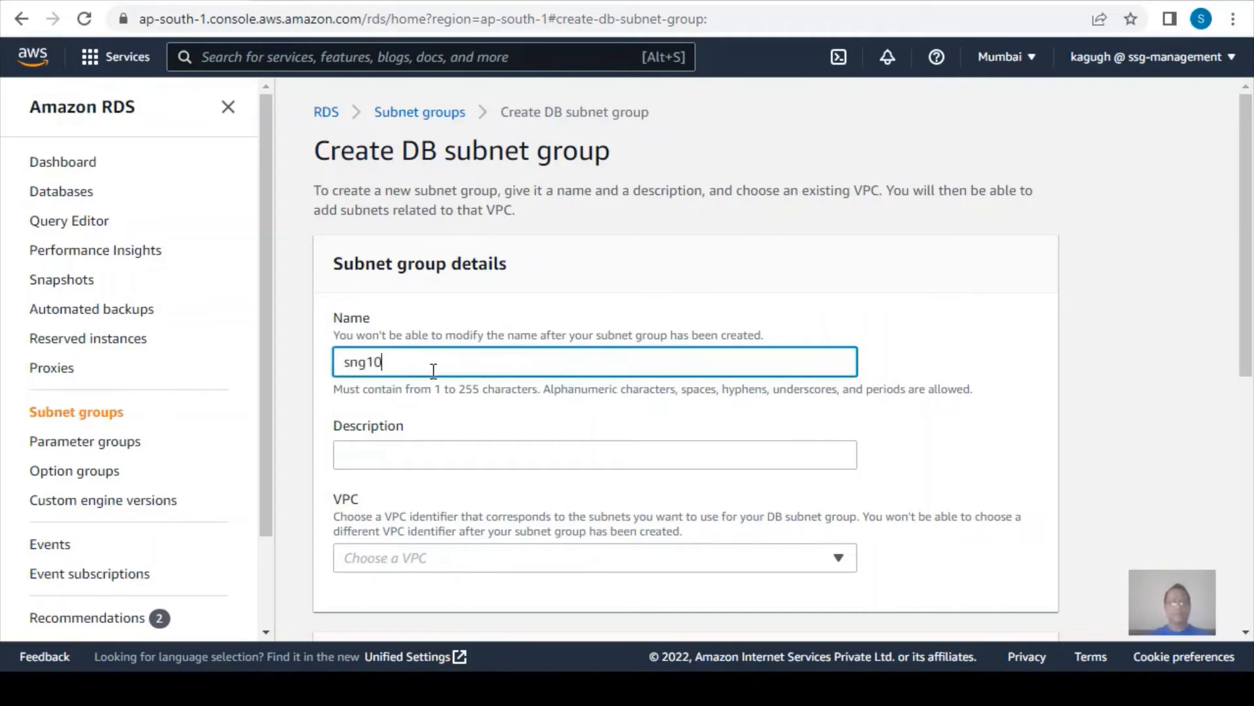
type("000")
left_click(404, 450)
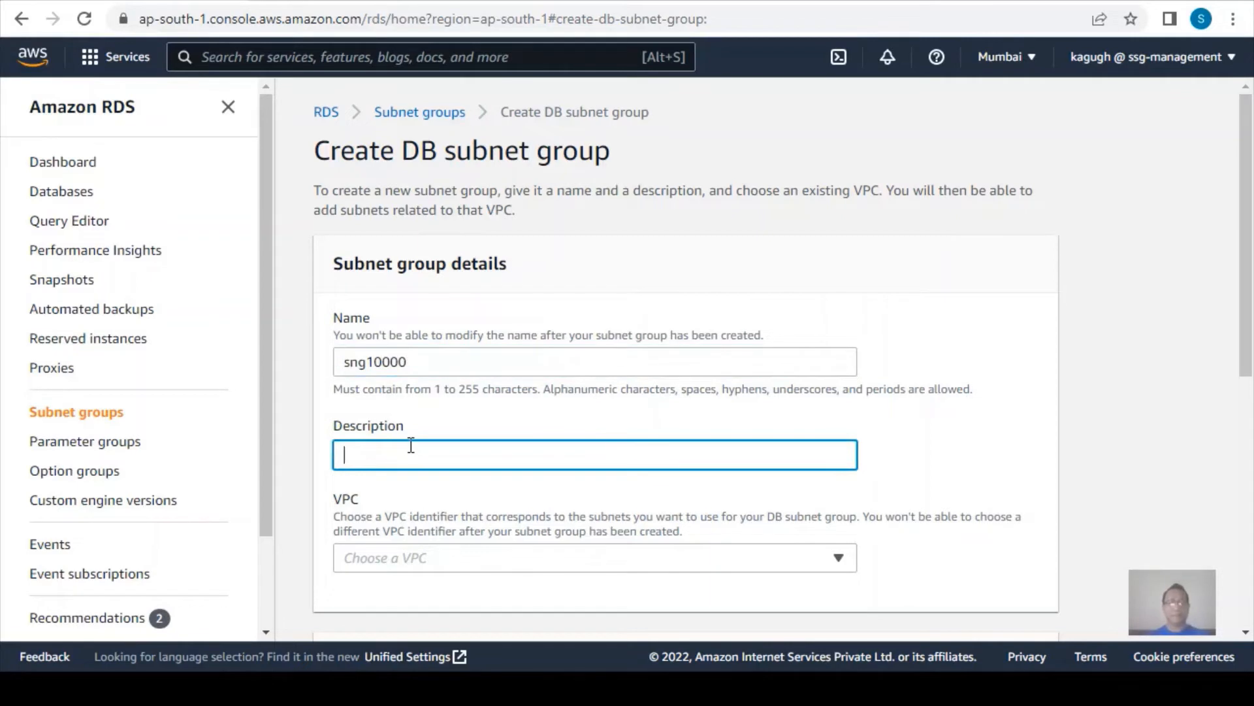
type("subnet group 1")
Assign the subnet group to vpc10000 and include the availability zones ap-south-1a and ap-south-1b.
scroll(410, 446, "down", 3)
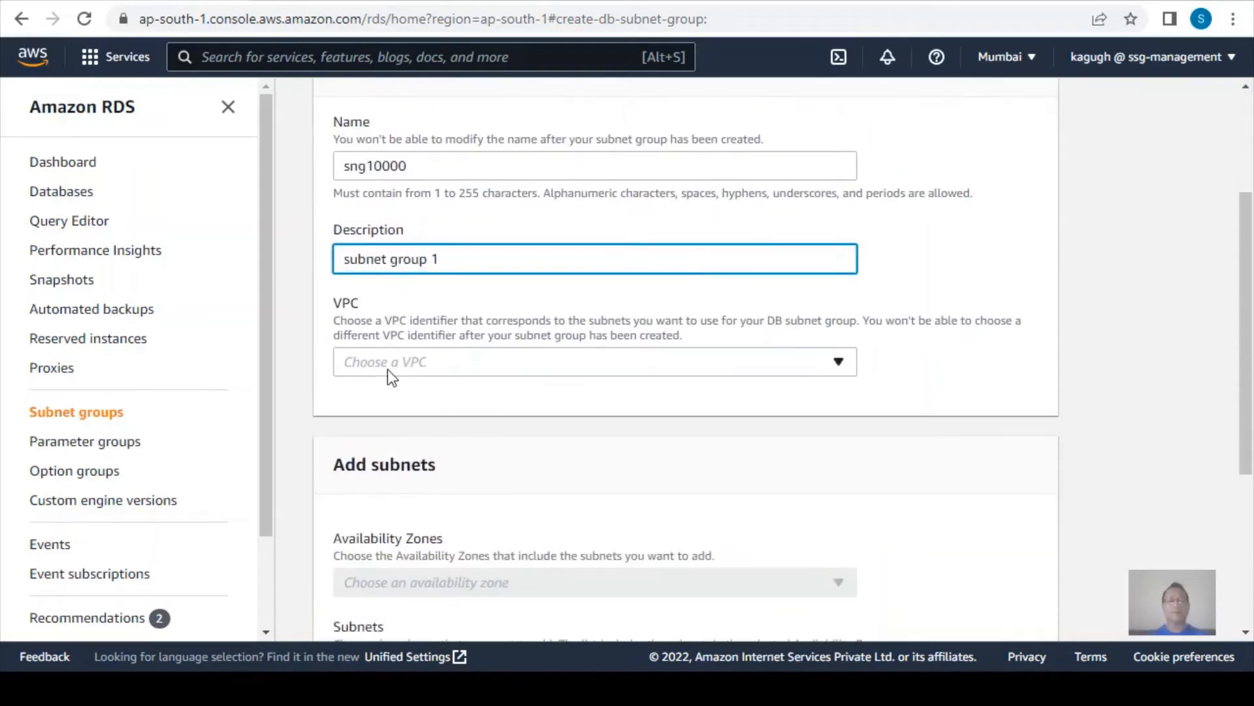
left_click(422, 362)
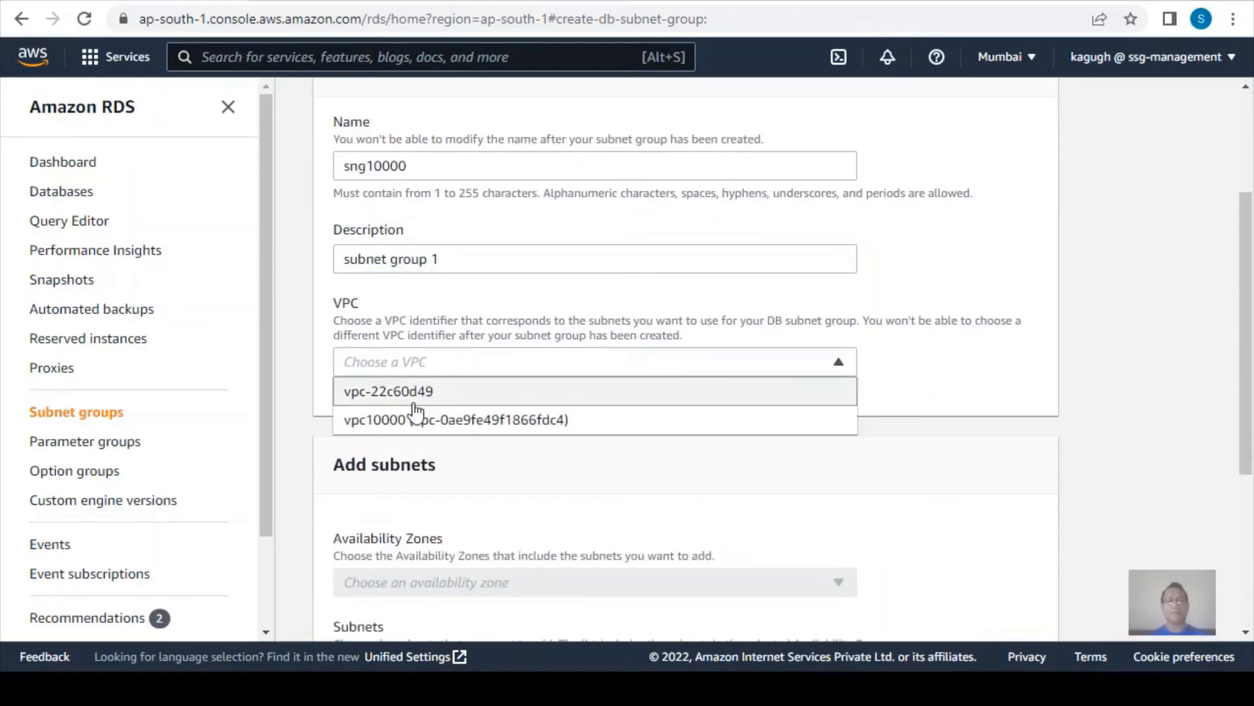
left_click(400, 421)
scroll(583, 467, "down", 3)
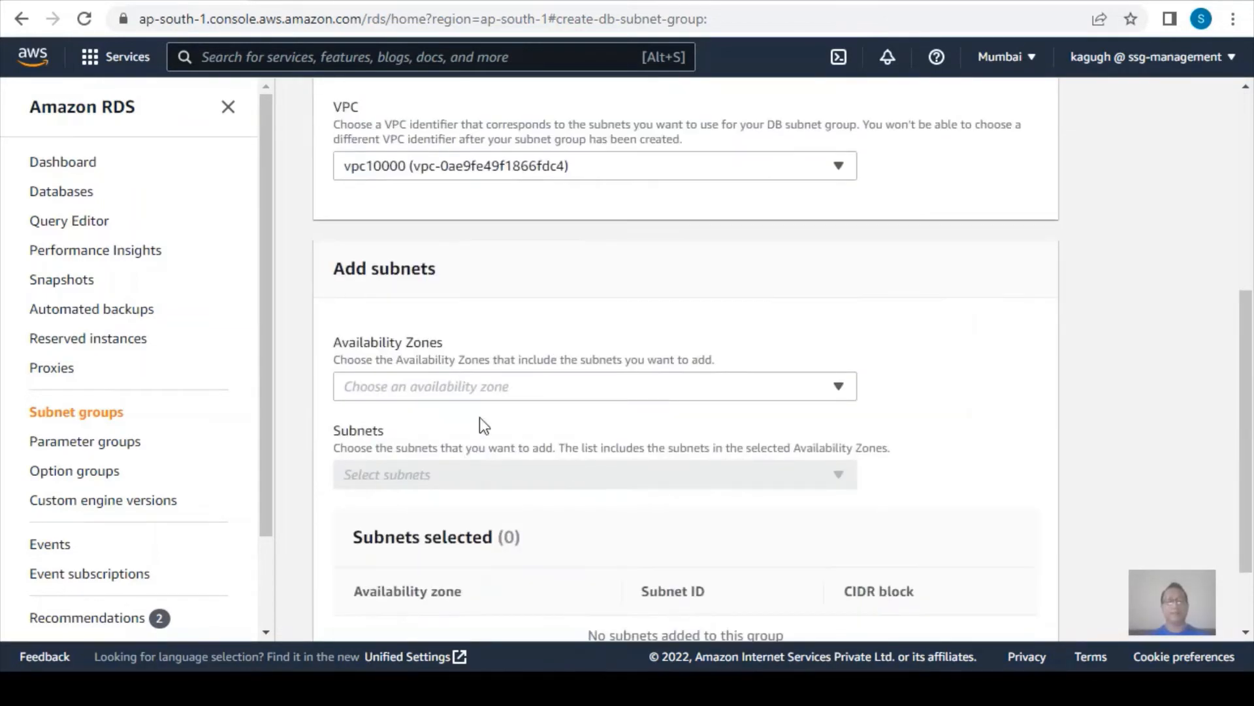
left_click(422, 385)
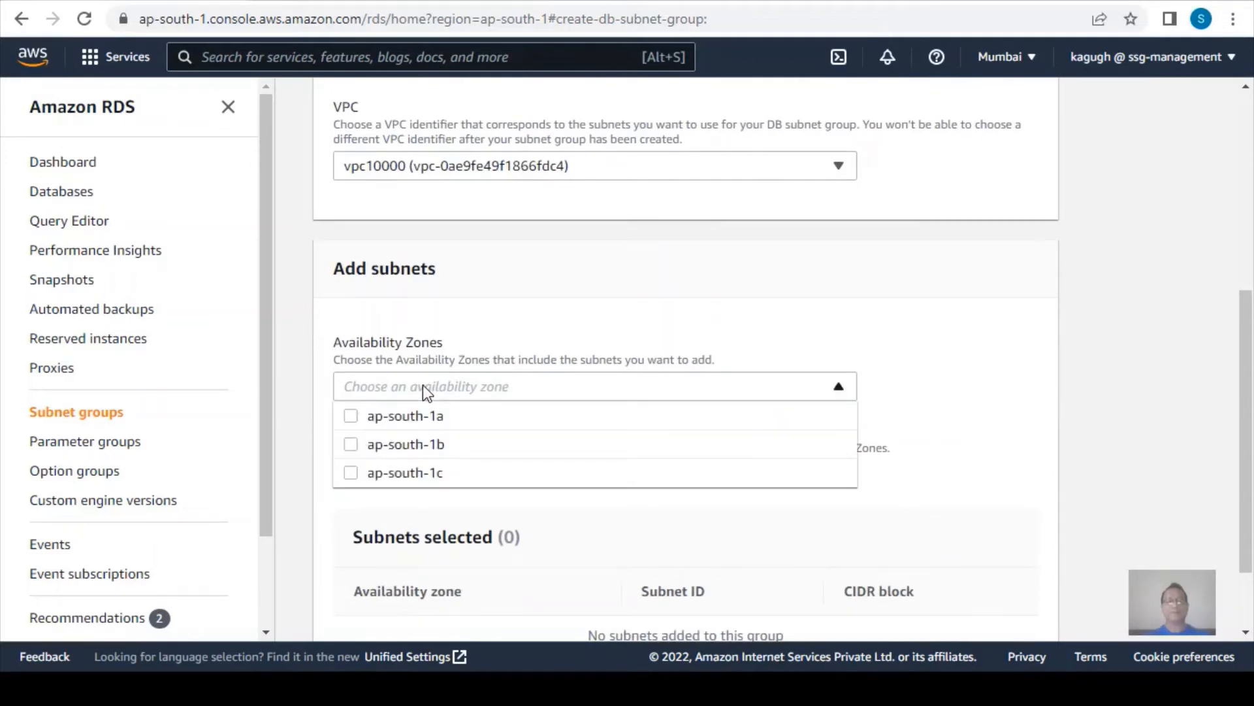
left_click(349, 418)
left_click(352, 445)
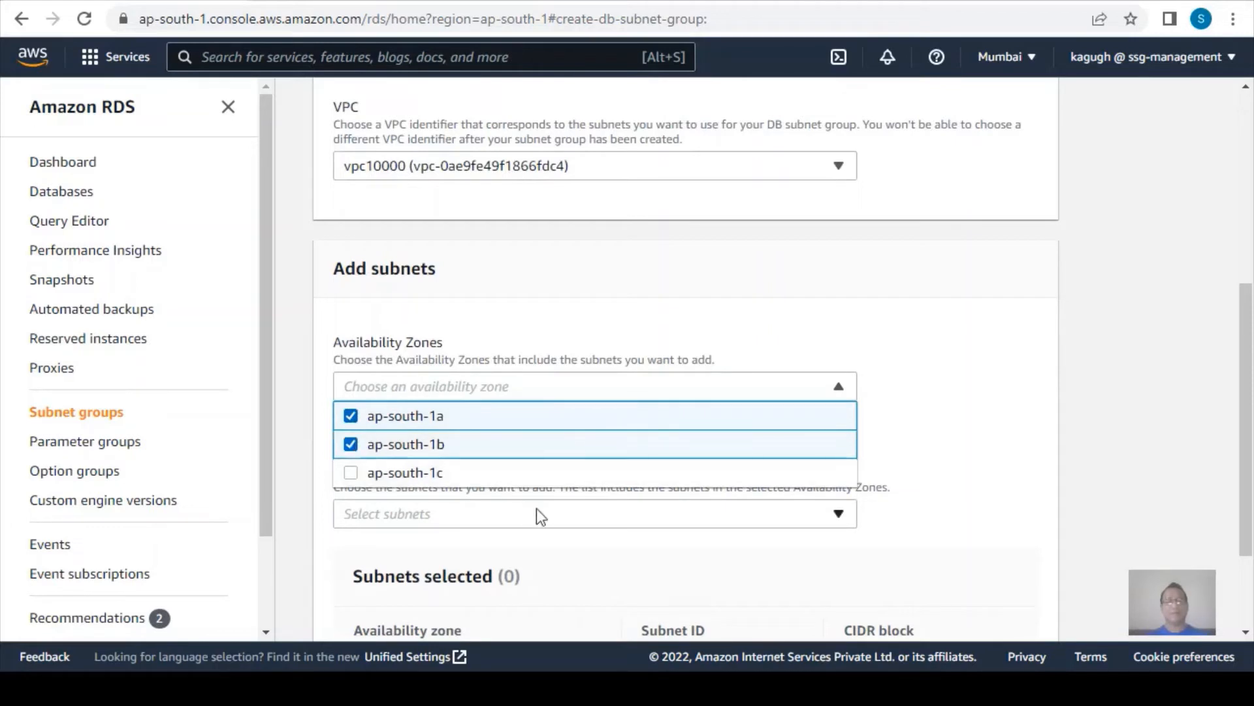
Add the 10.0.4.0/24 subnet from ap-south-1b and the 10.0.2.0/24 subnet from ap-south-1a, and create the subnet group.
left_click(575, 515)
scroll(575, 513, "down", 2)
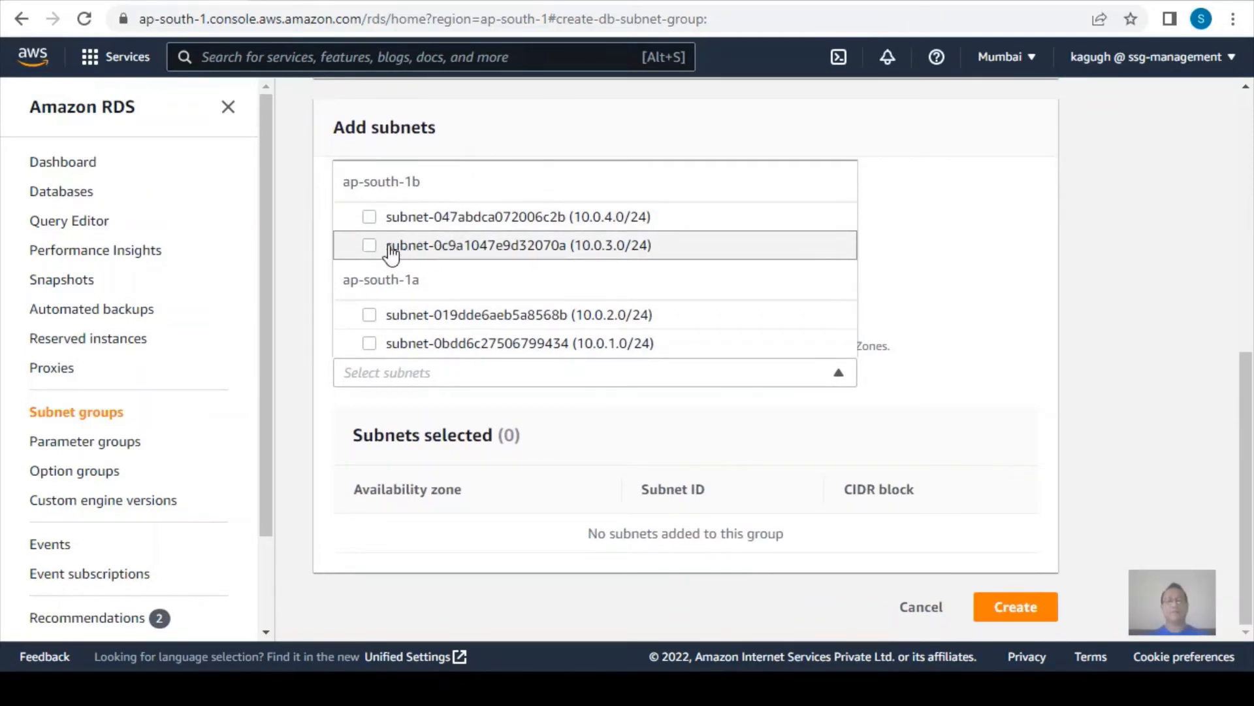
left_click(370, 218)
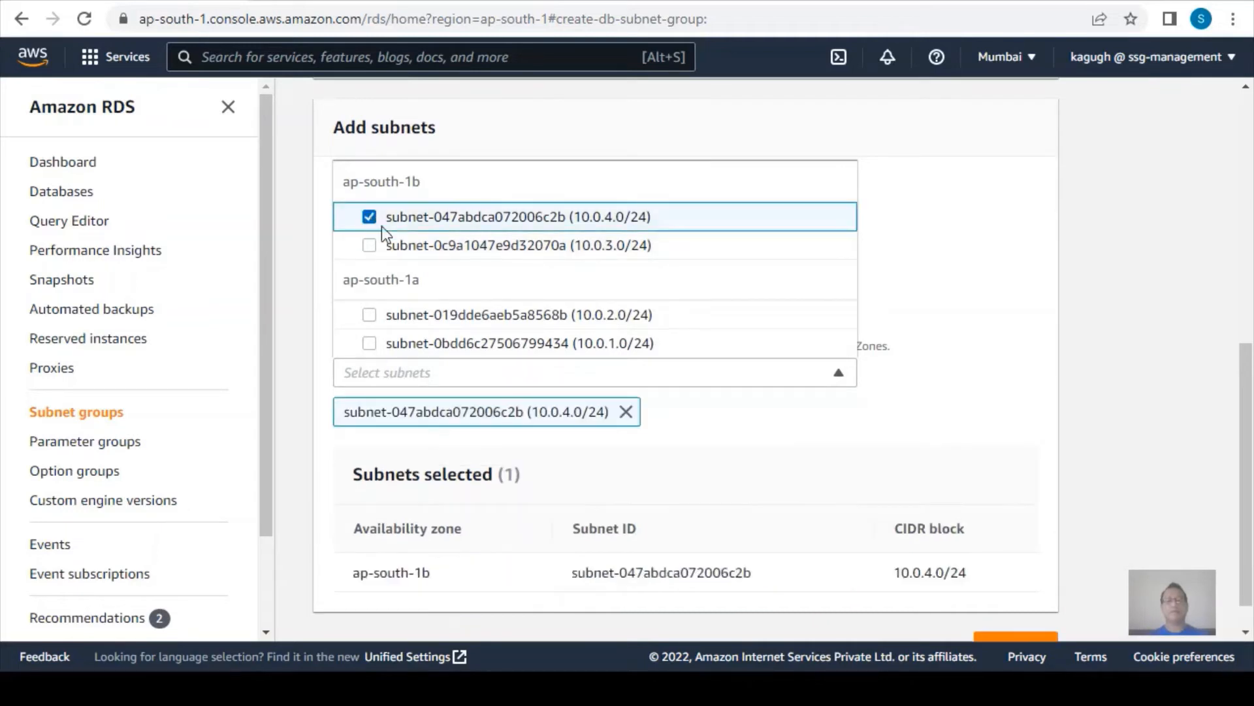
left_click(369, 316)
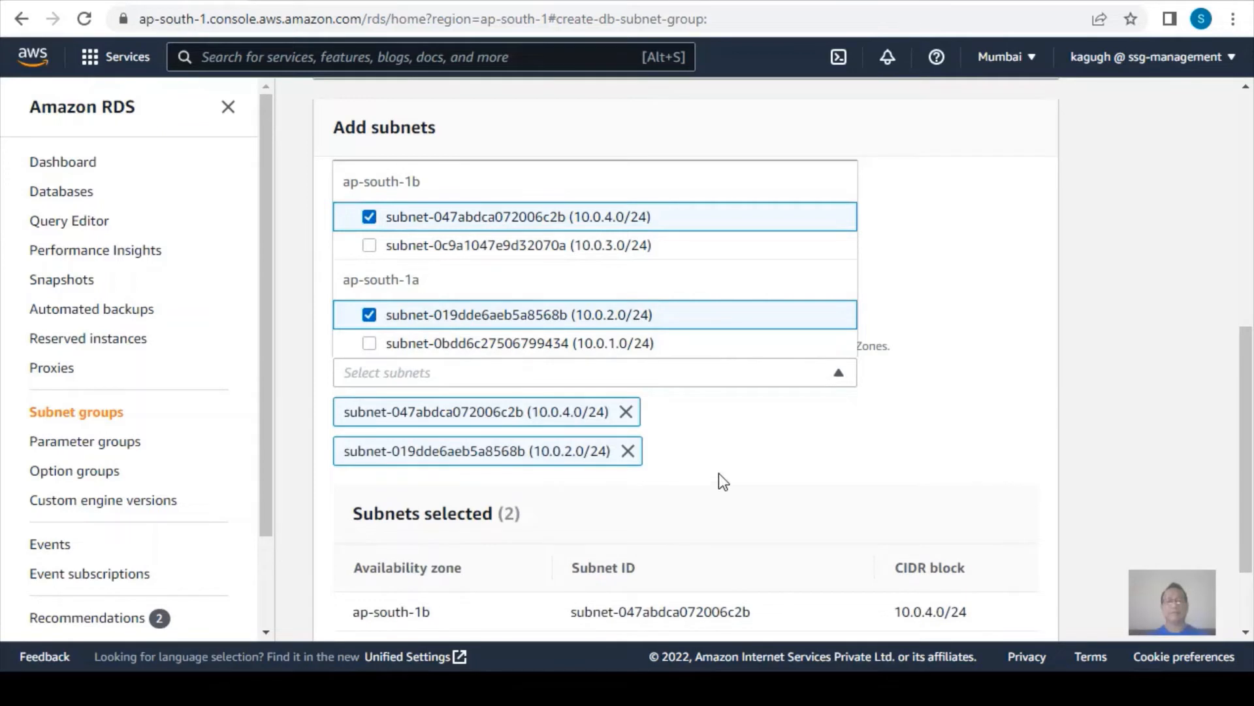
scroll(719, 482, "down", 2)
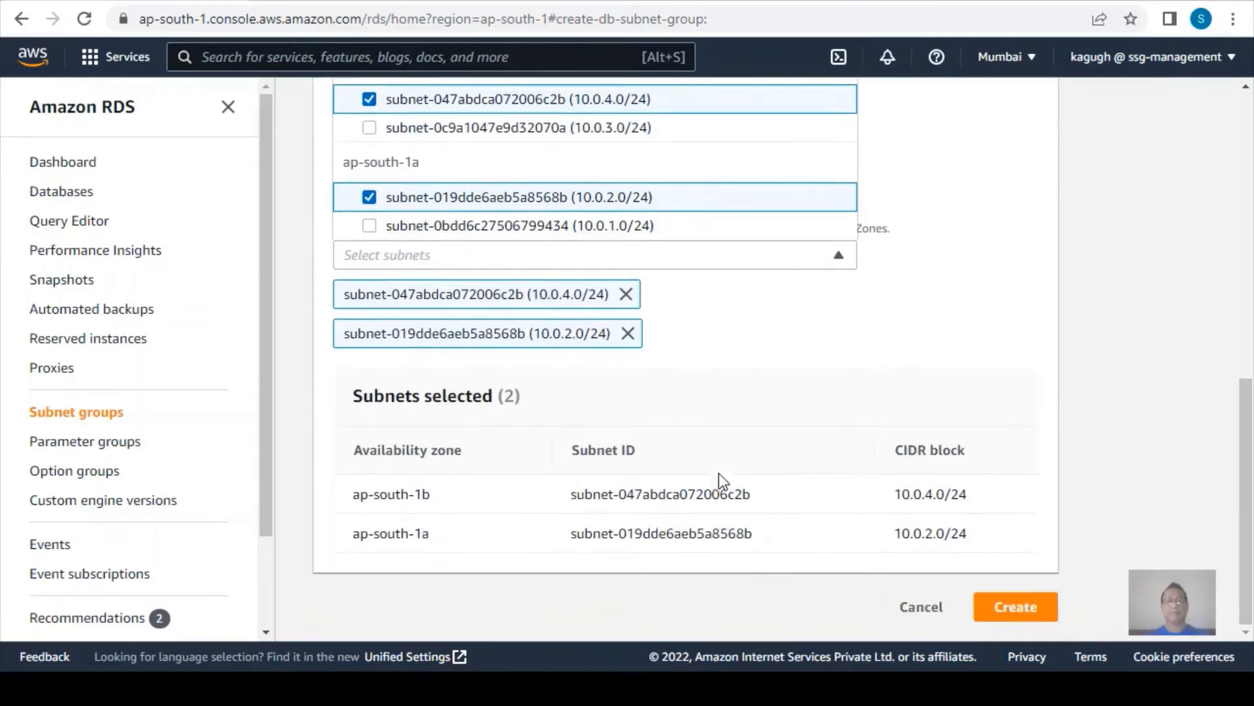
left_click(1015, 607)
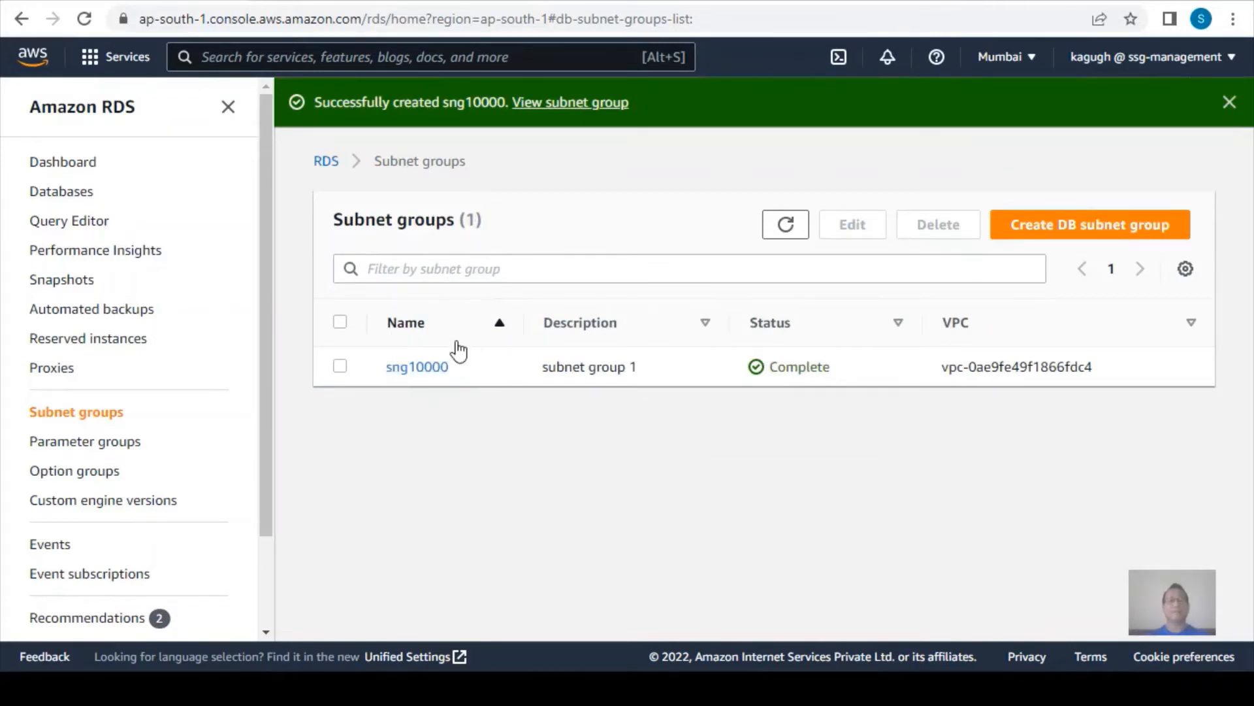
Go to the RDS DB instances and start creating a new database.
left_click(326, 163)
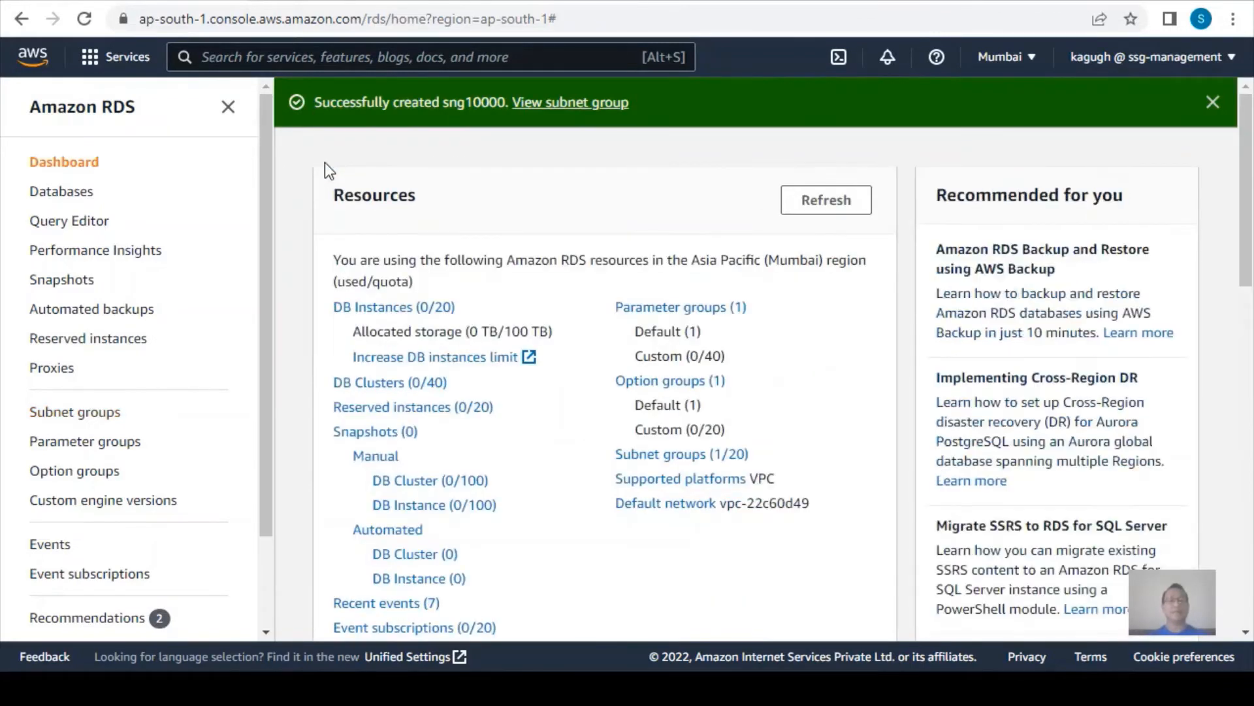
left_click(378, 310)
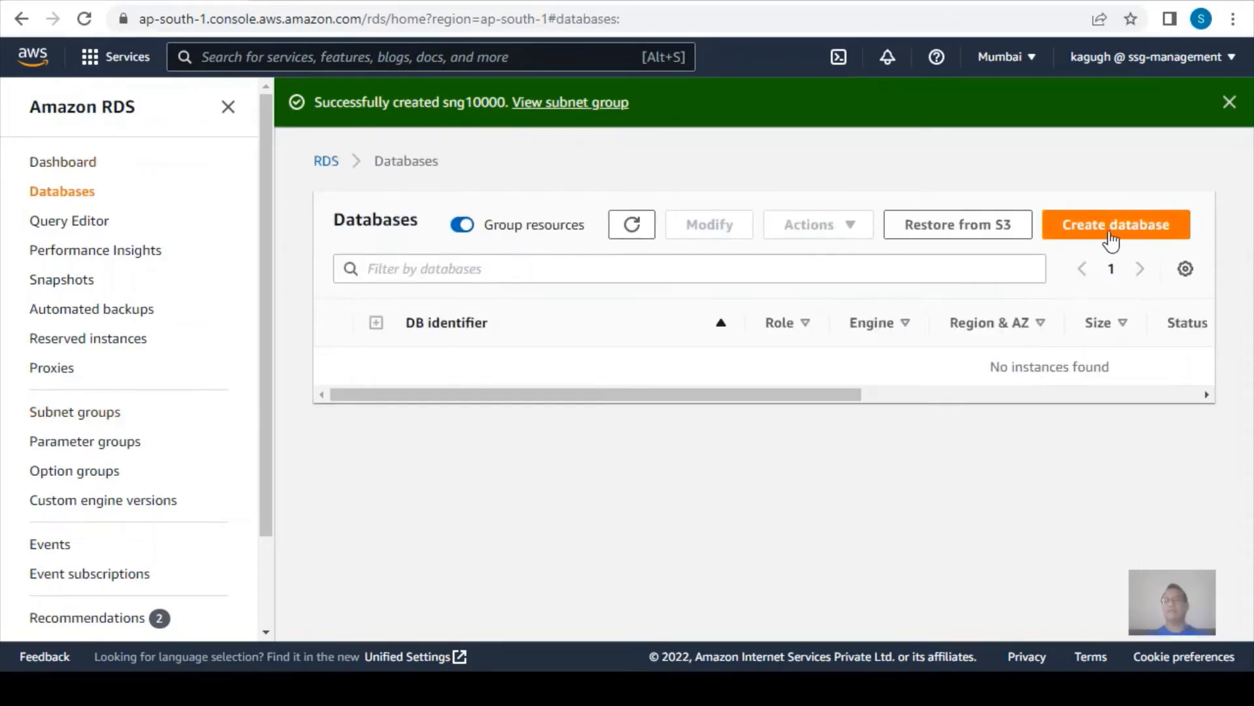
left_click(1110, 229)
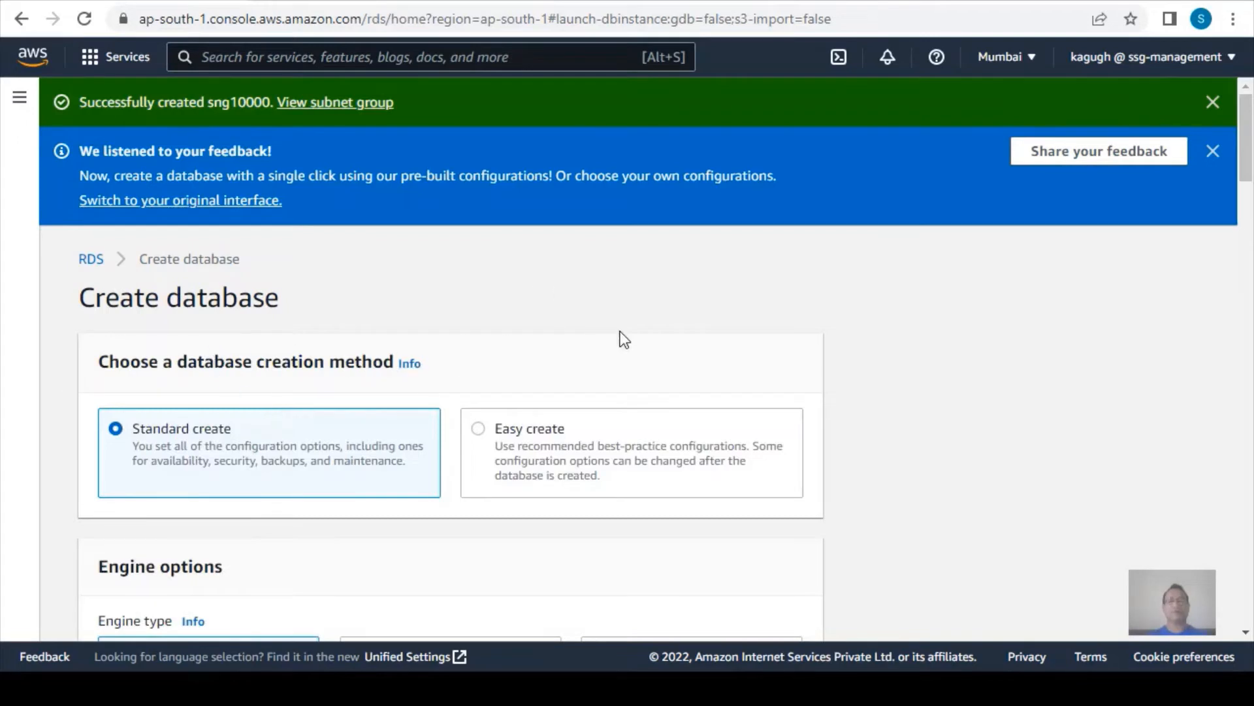
Keep the Standard create method and choose MySQL as the database engine type.
scroll(618, 330, "down", 3)
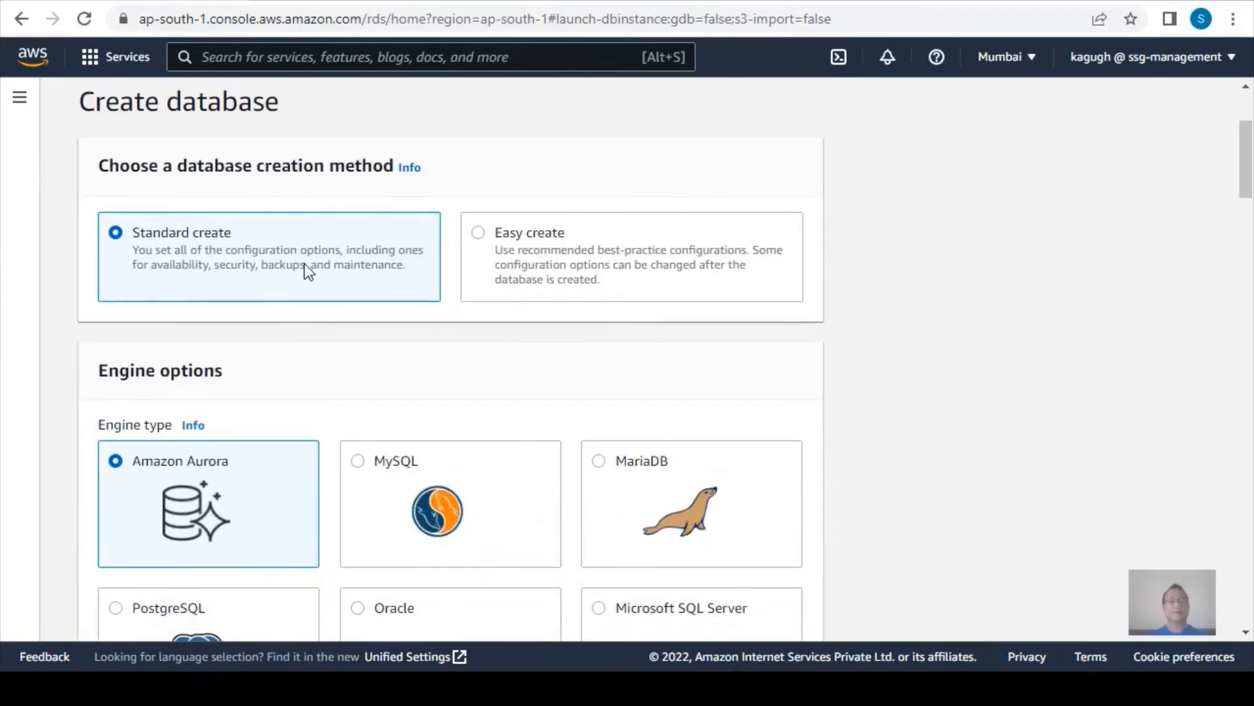
scroll(304, 264, "down", 2)
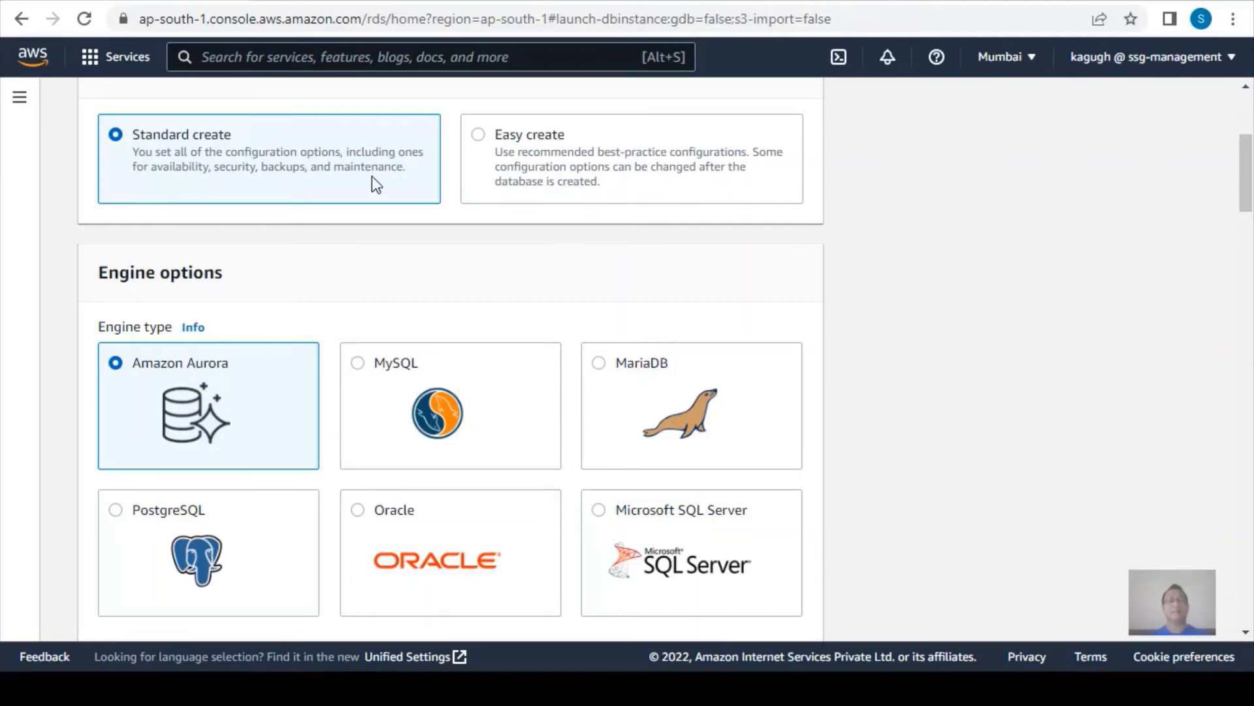
scroll(371, 176, "down", 6)
scroll(371, 175, "up", 3)
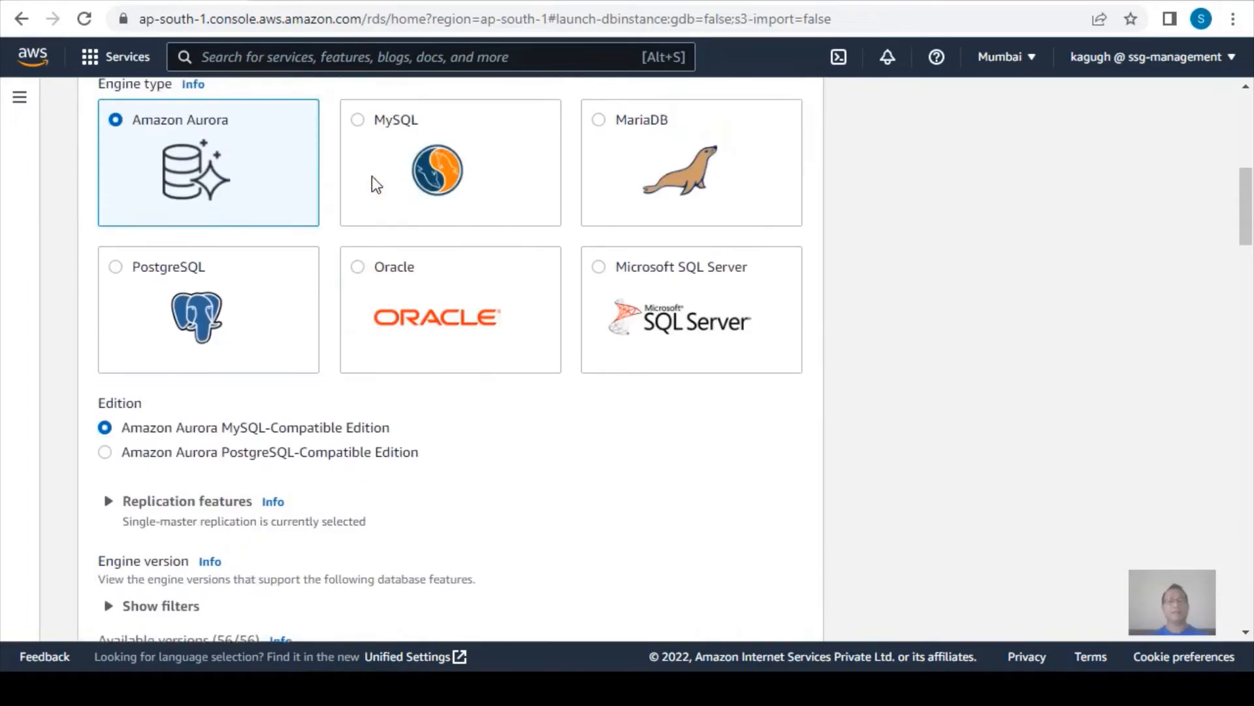
left_click(362, 178)
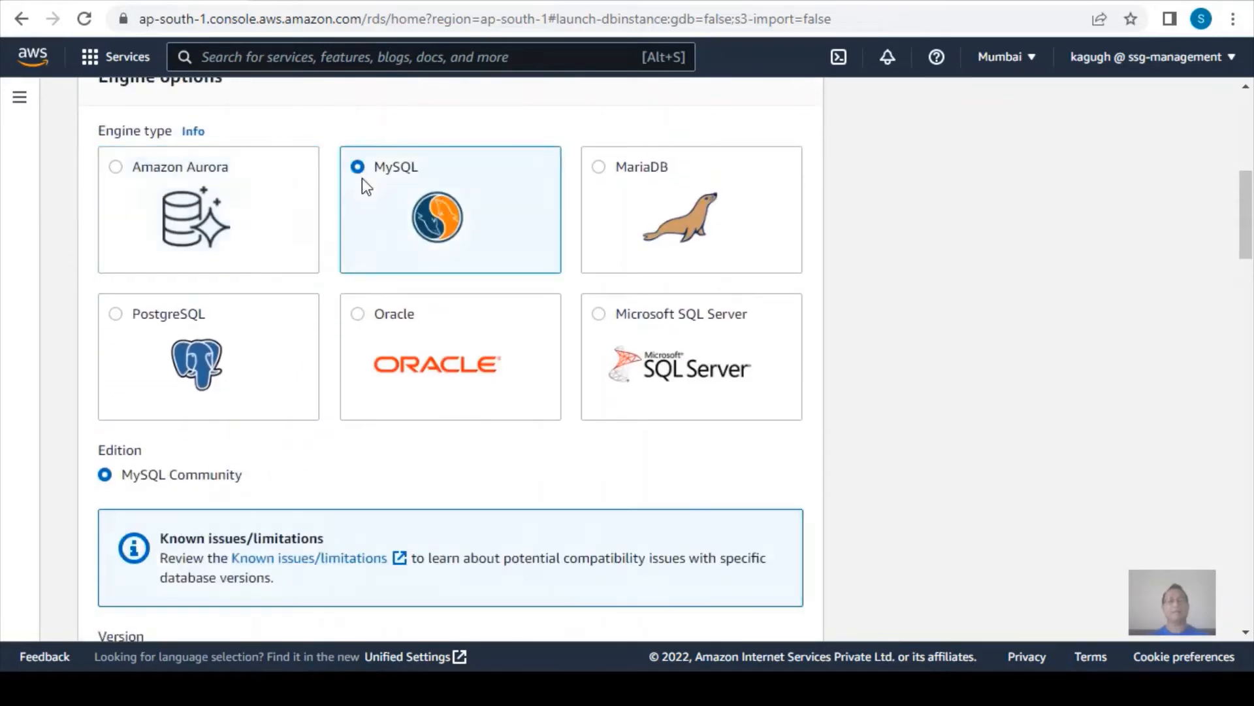
Keep MySQL version 8.0.28 and choose the Free tier template for the database.
scroll(390, 340, "down", 4)
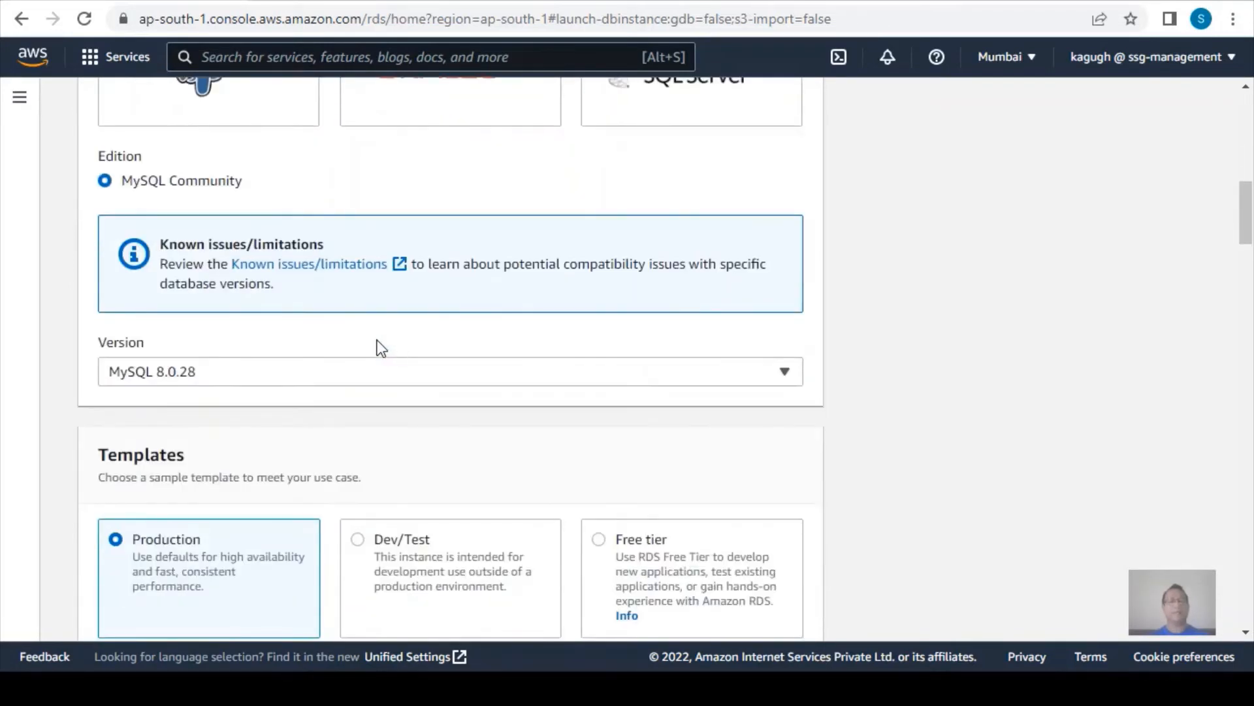
scroll(378, 346, "down", 3)
scroll(379, 344, "up", 3)
scroll(308, 307, "down", 4)
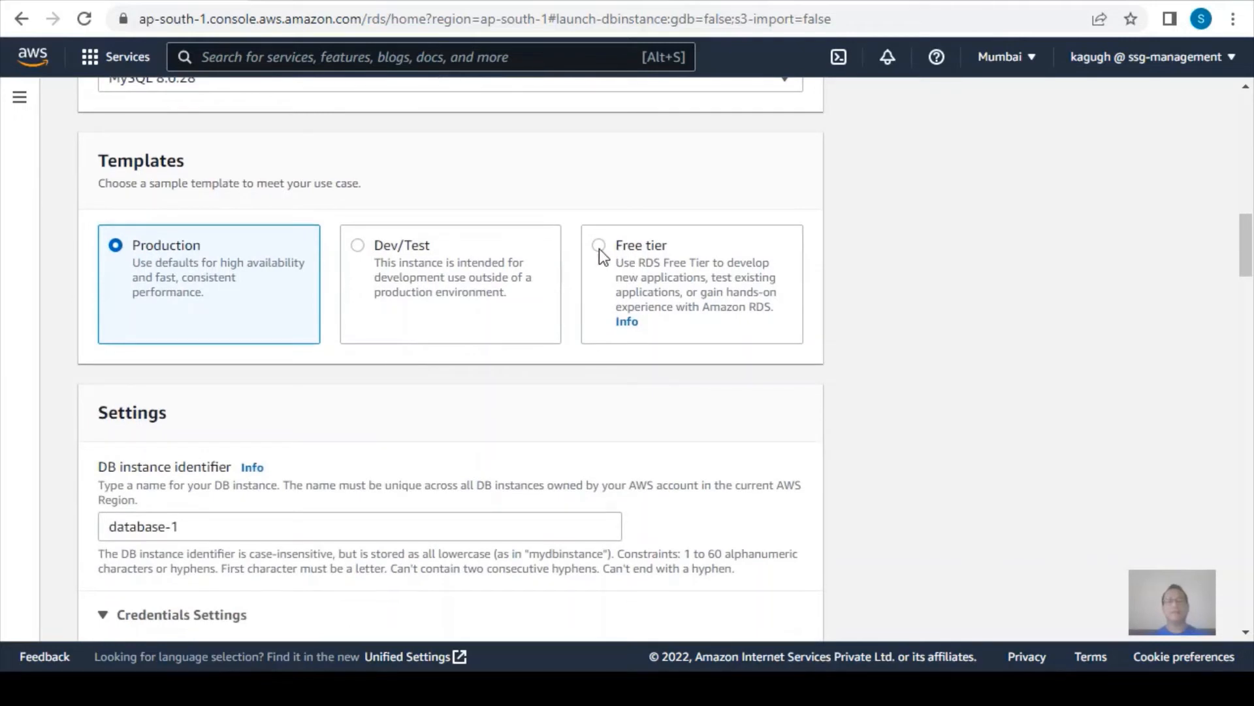
left_click(599, 246)
Set the DB instance identifier to testdb10000.
scroll(326, 483, "down", 1)
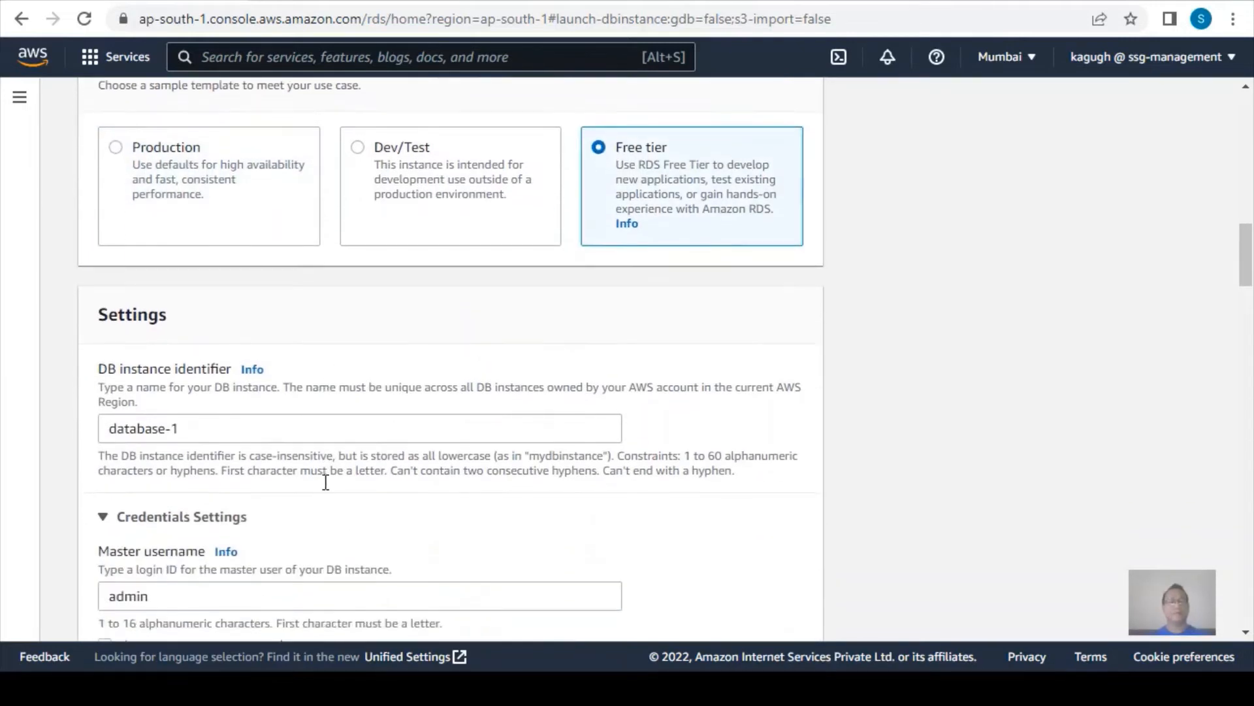
left_click_drag(196, 428, 1, 384)
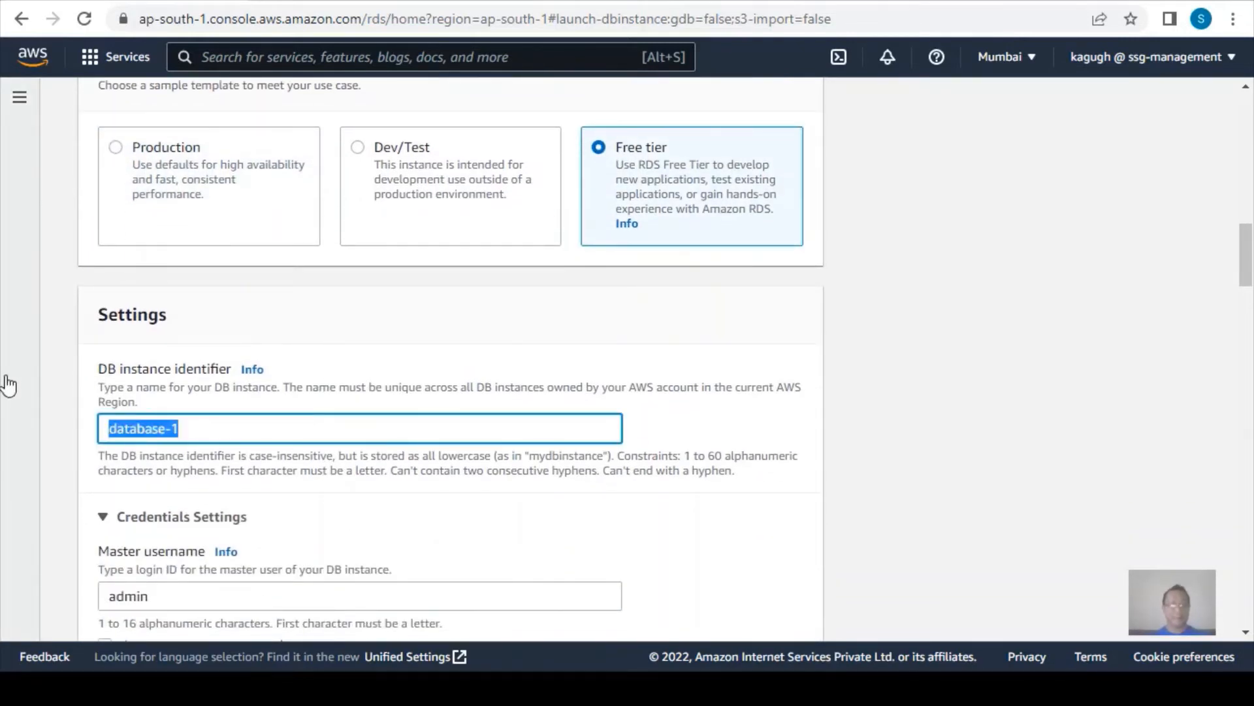
type("testdb")
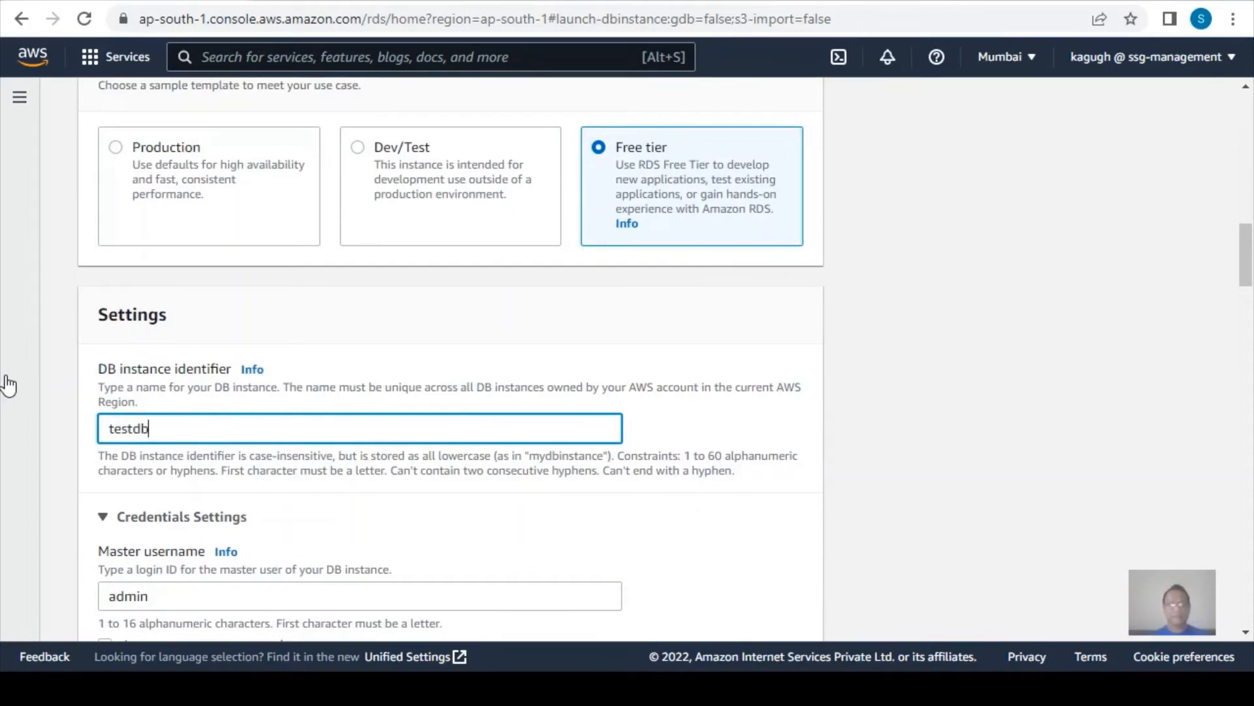
type("10000")
Enter the master password for the admin user and repeat it in the password confirmation.
scroll(219, 458, "down", 3)
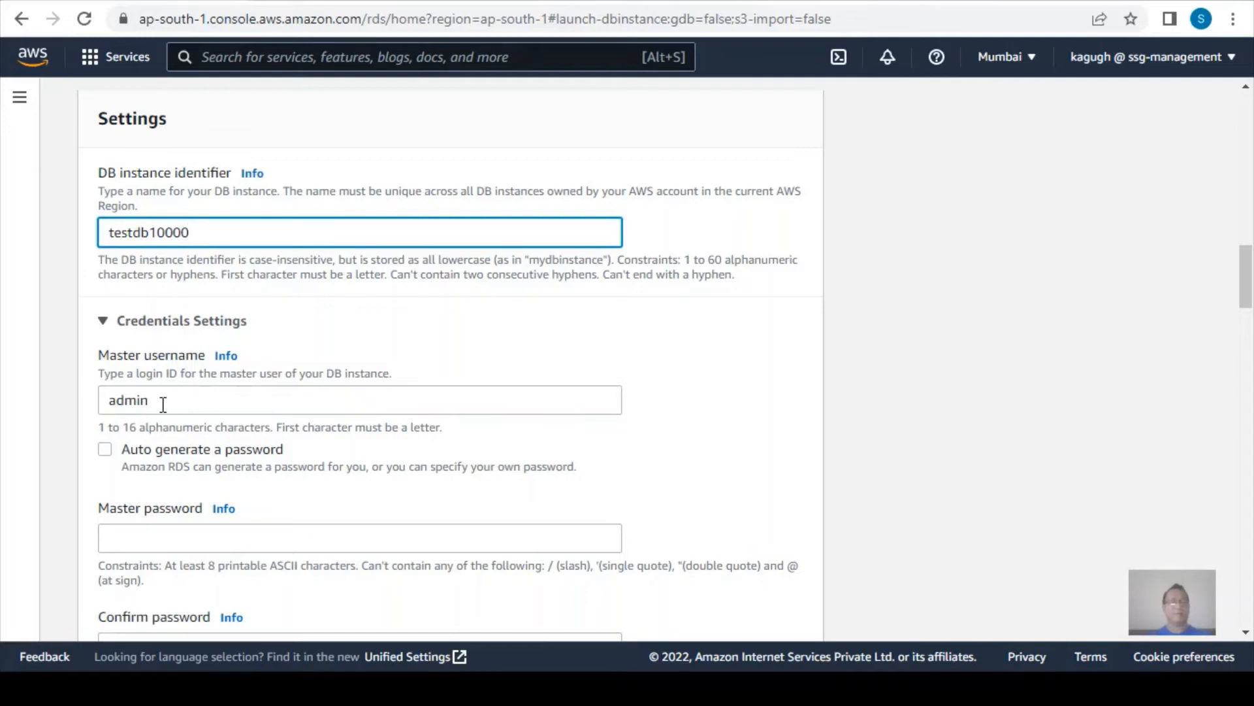
left_click(168, 543)
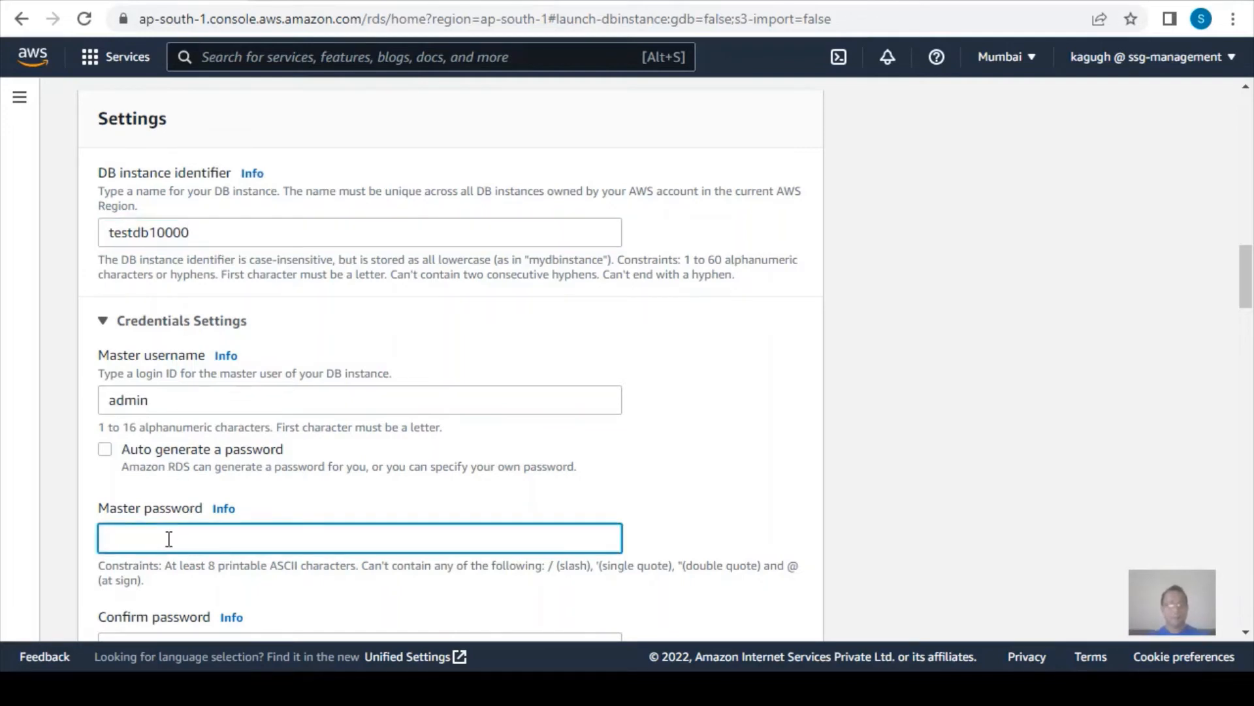
type("admin123")
scroll(168, 534, "down", 4)
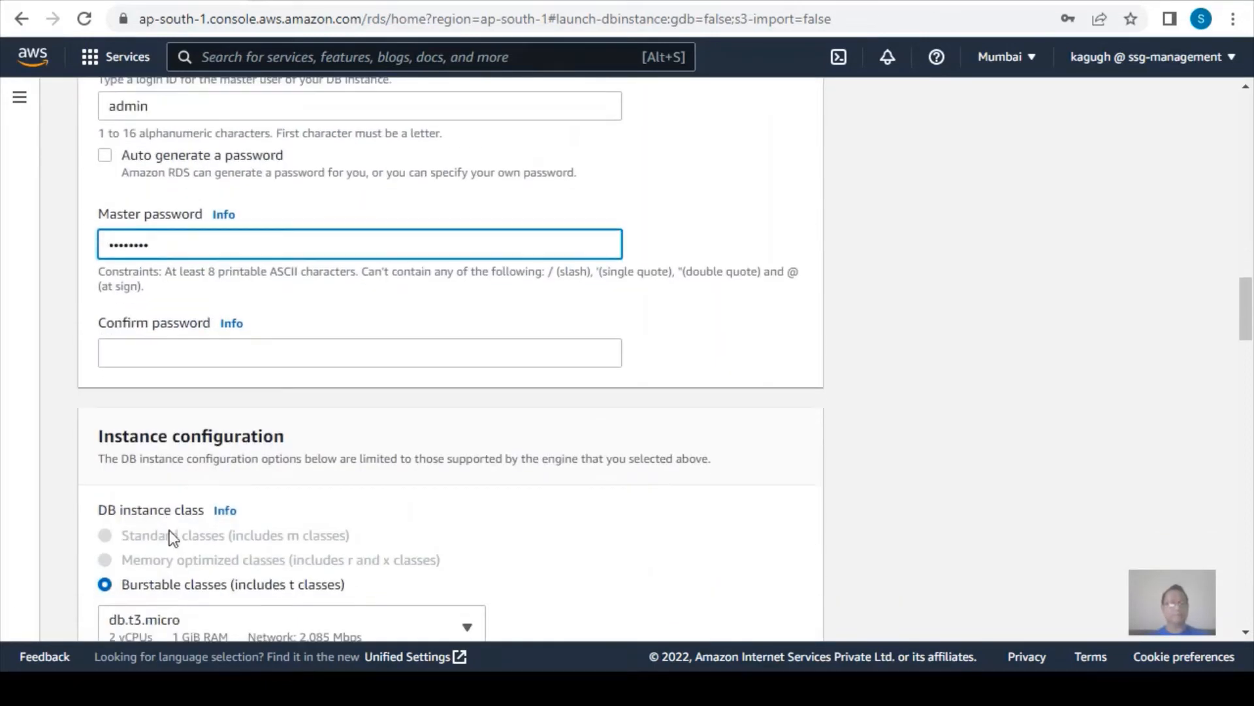
left_click(131, 353)
type("admin123")
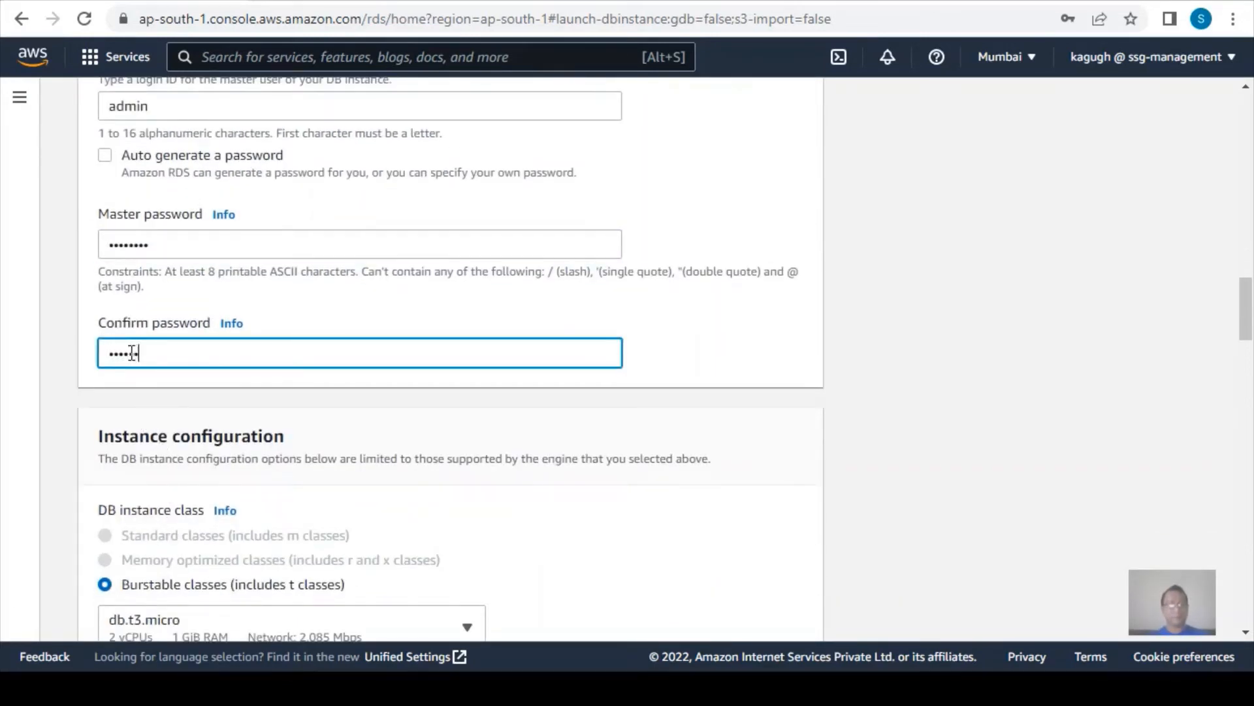
Examine the DB instance classes offered for this database and its storage settings.
scroll(293, 436, "up", 2)
scroll(294, 439, "down", 4)
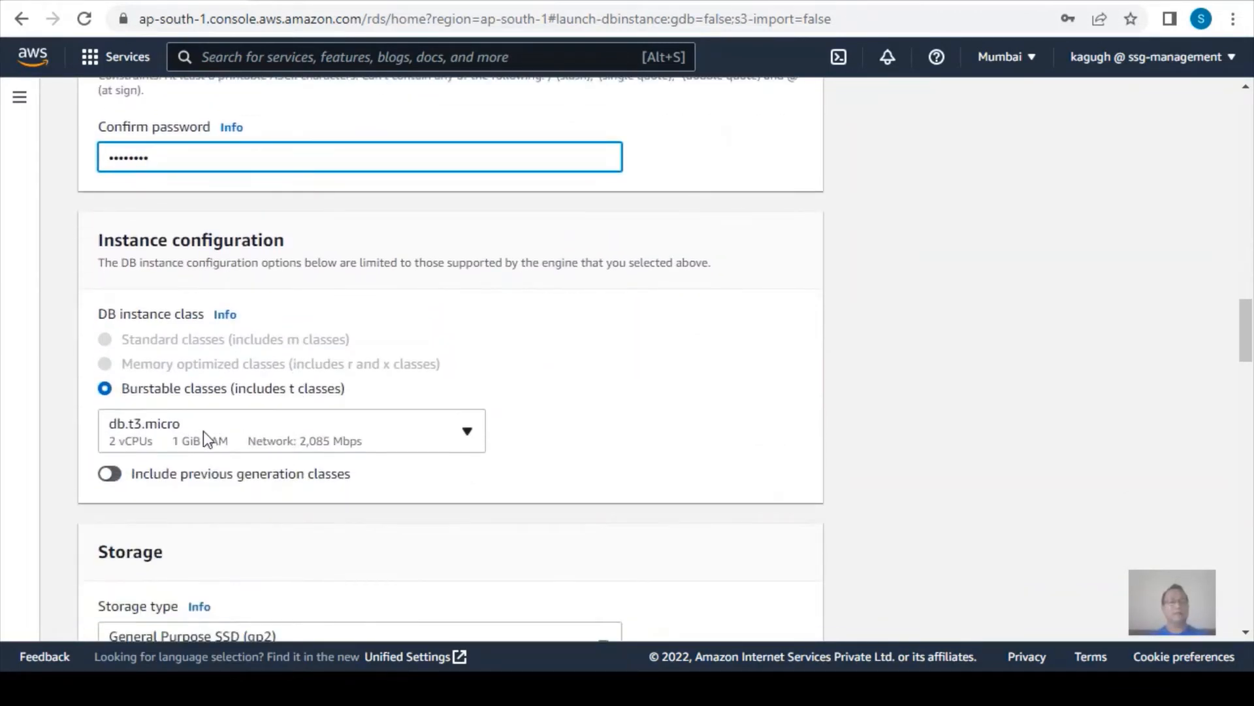
left_click(202, 430)
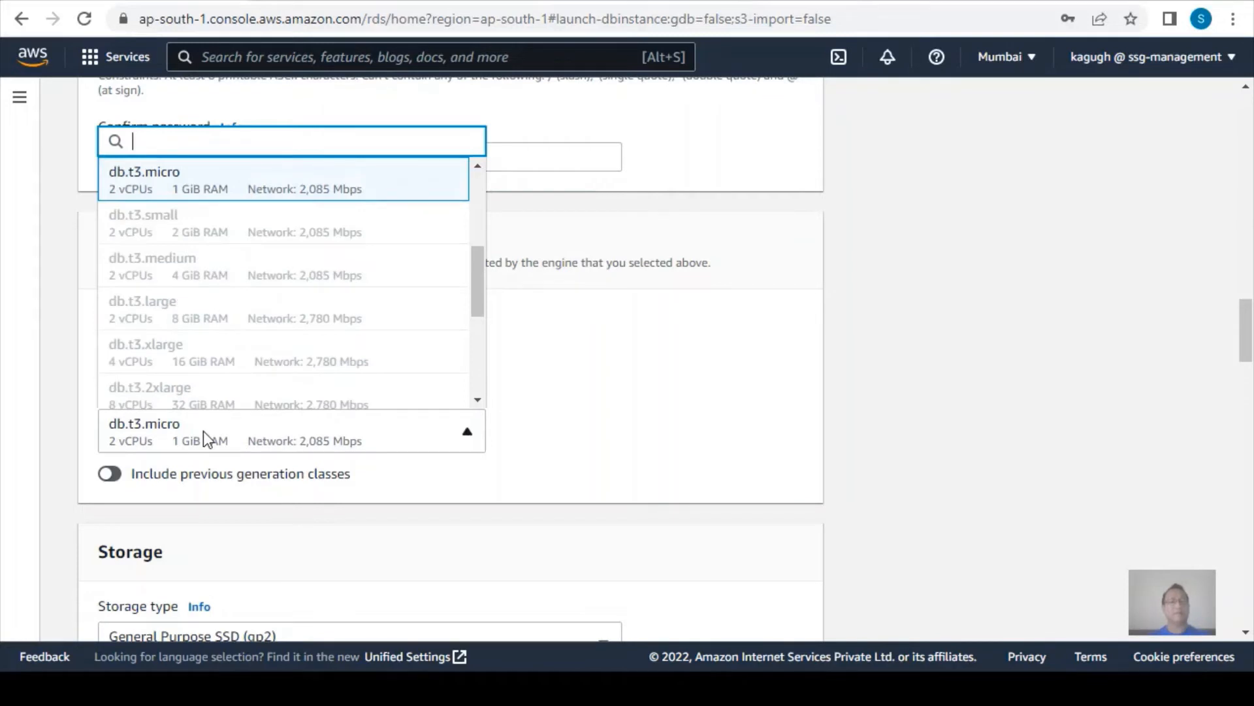
left_click(203, 430)
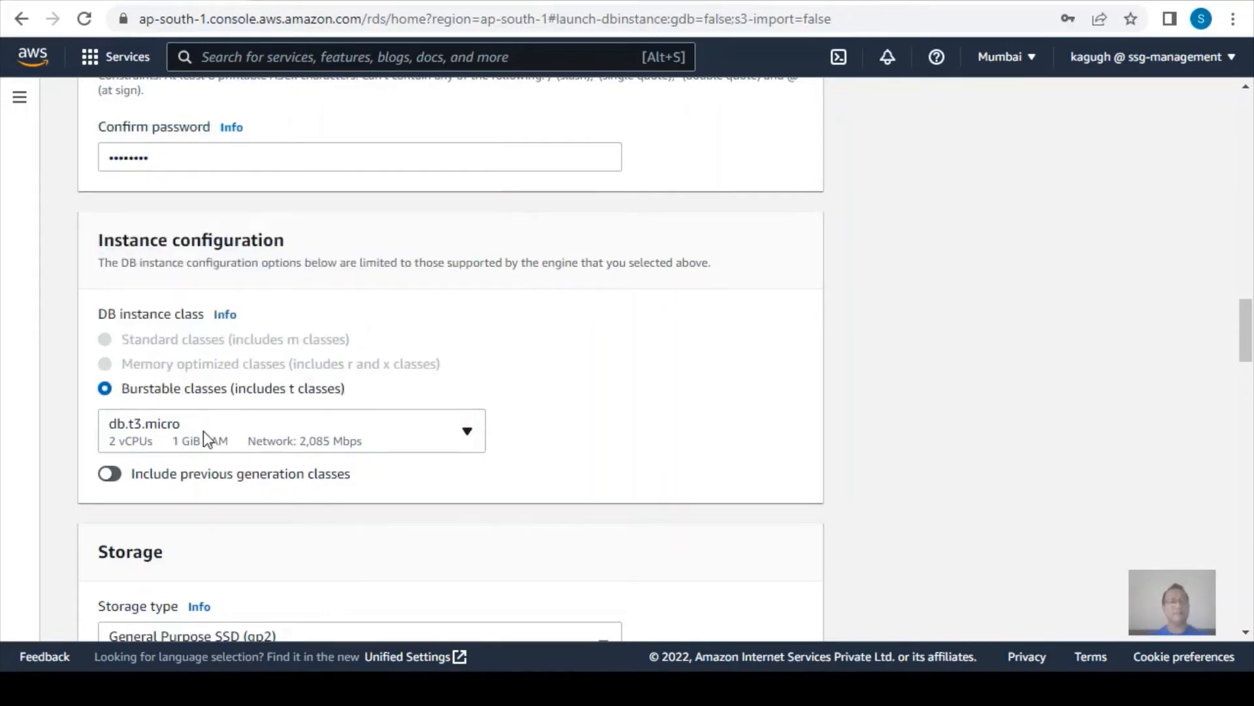
scroll(204, 437, "down", 3)
scroll(206, 438, "down", 5)
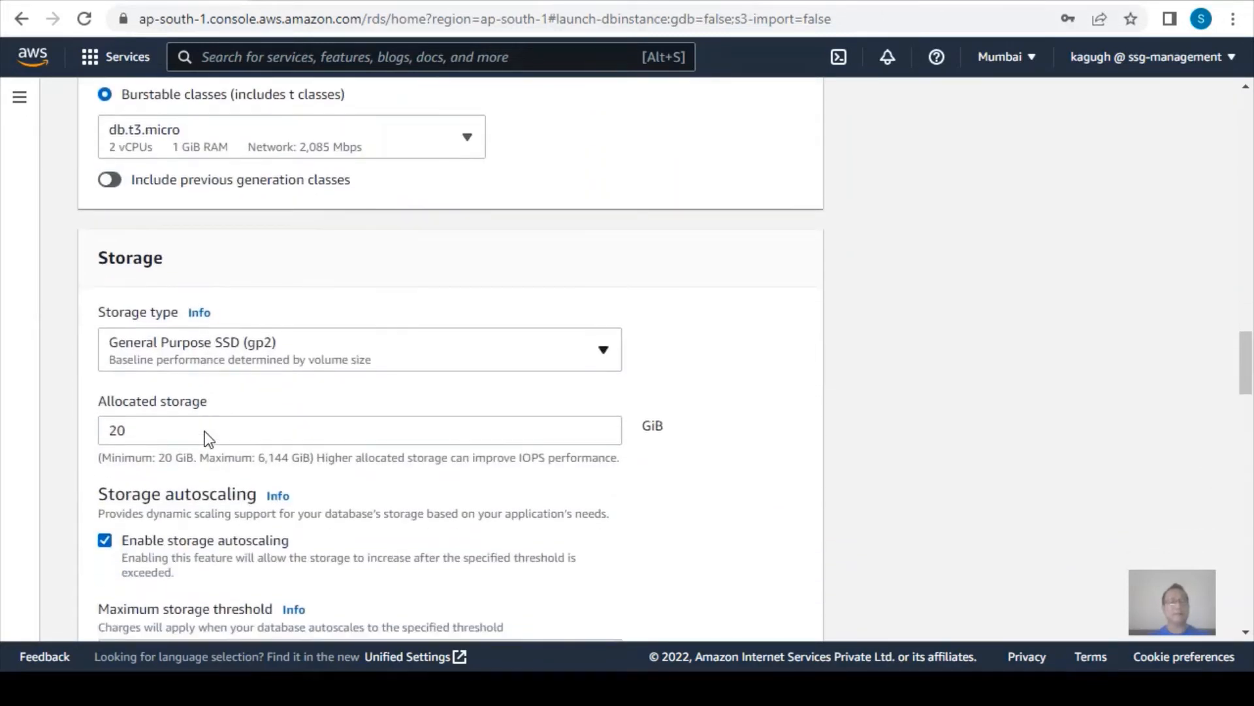
scroll(205, 431, "up", 12)
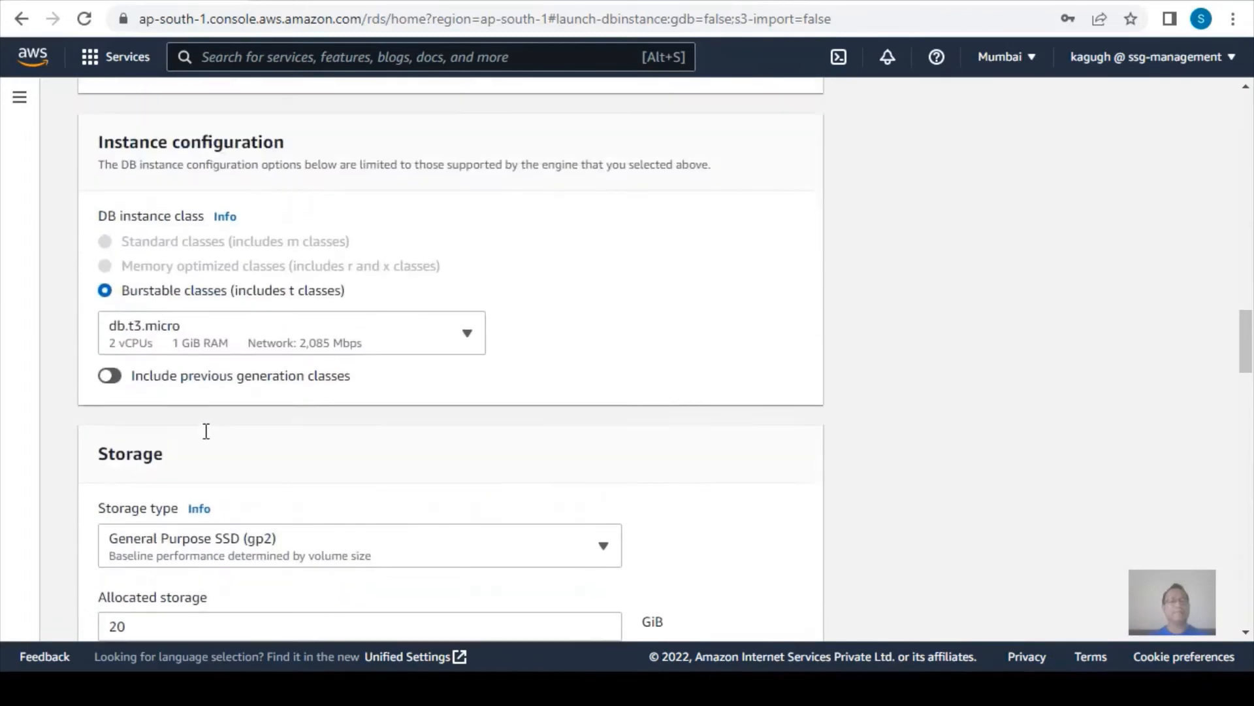
Place the database in the VPC vpc10000 and use the DB subnet group sng10000.
scroll(208, 438, "up", 5)
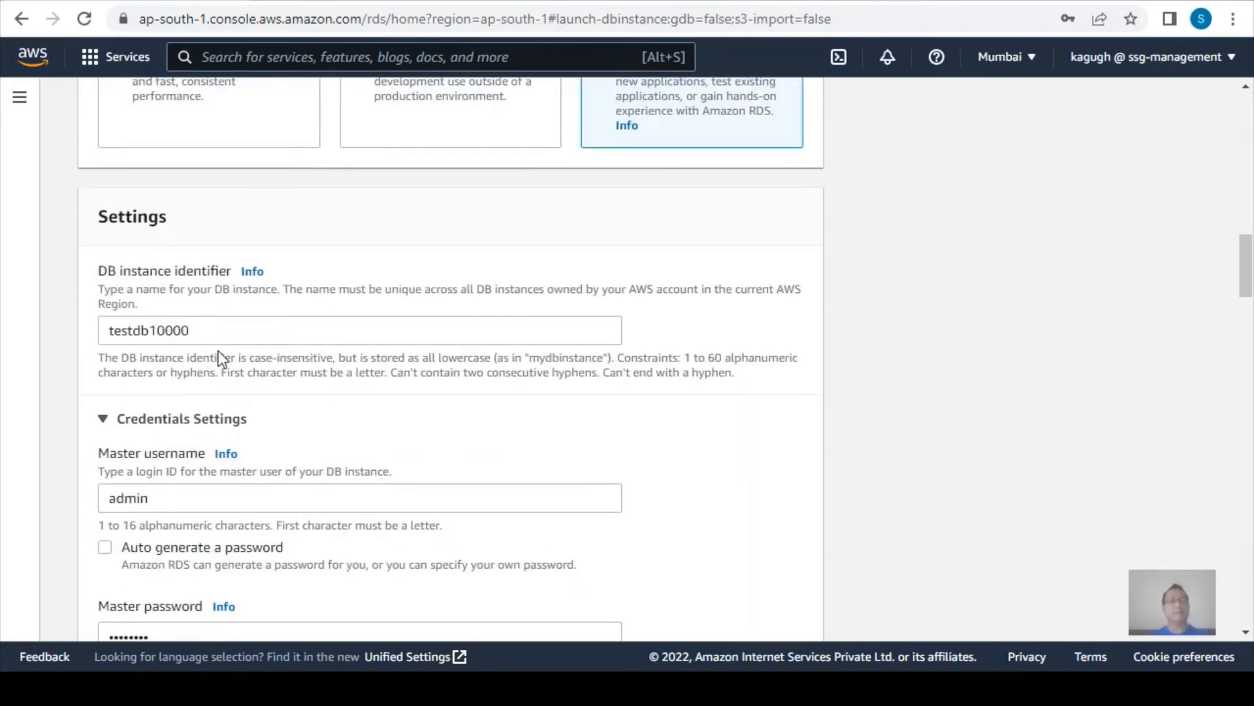
scroll(222, 360, "down", 3)
scroll(244, 382, "down", 10)
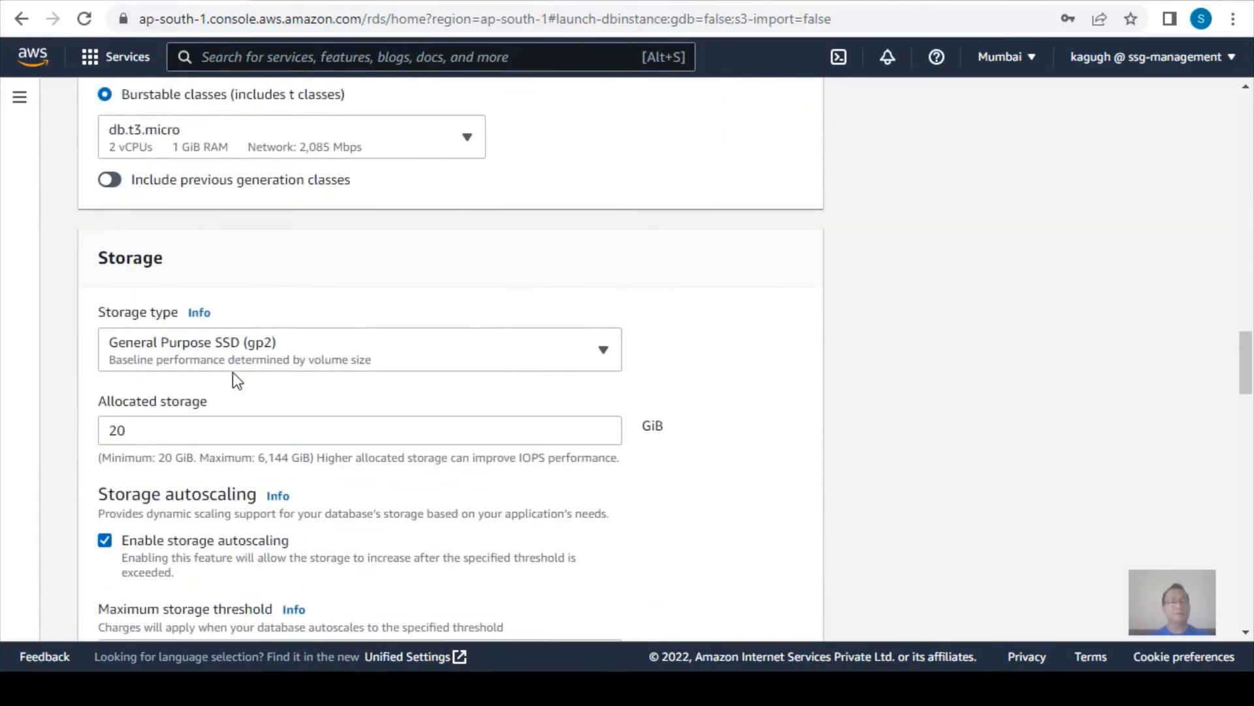
scroll(239, 392, "down", 3)
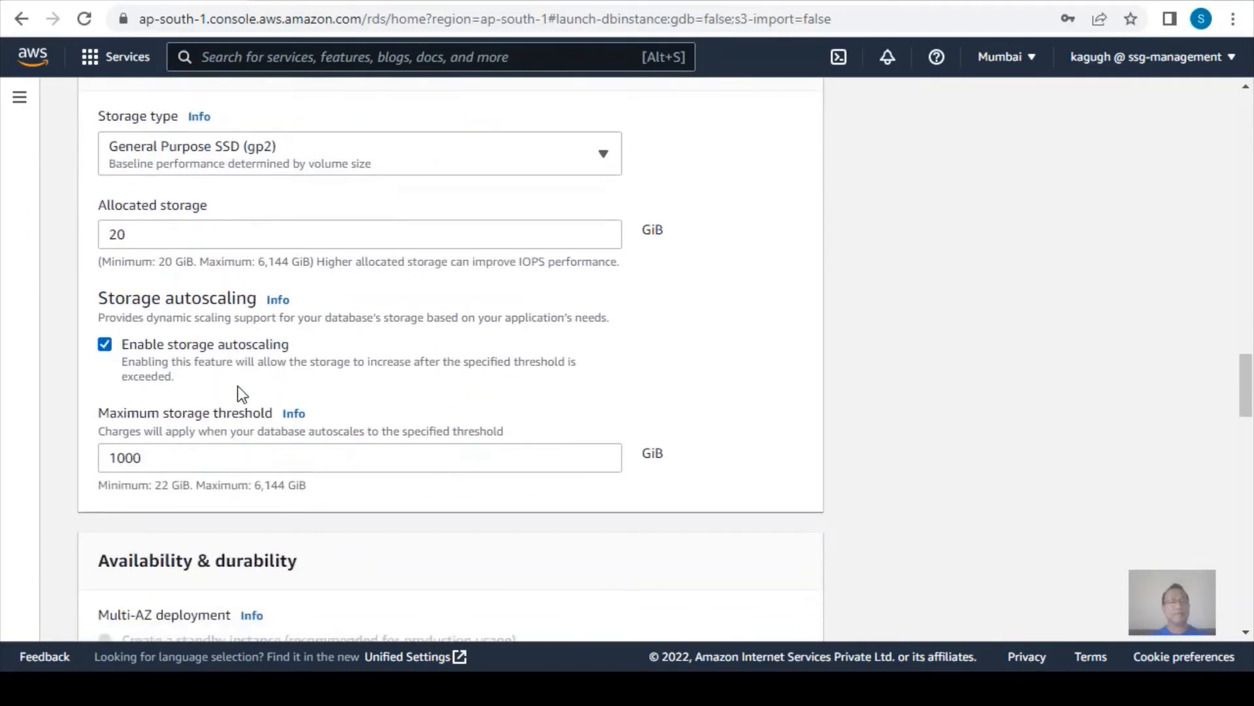
scroll(239, 392, "down", 2)
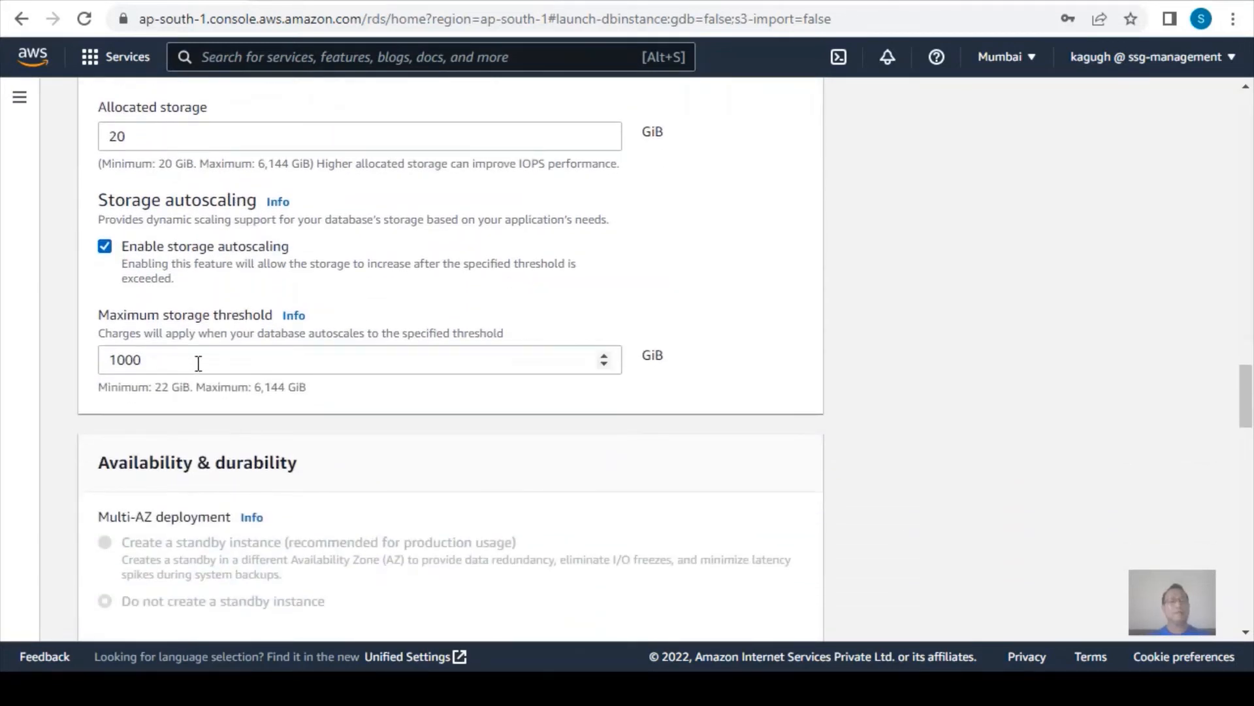
scroll(196, 366, "down", 7)
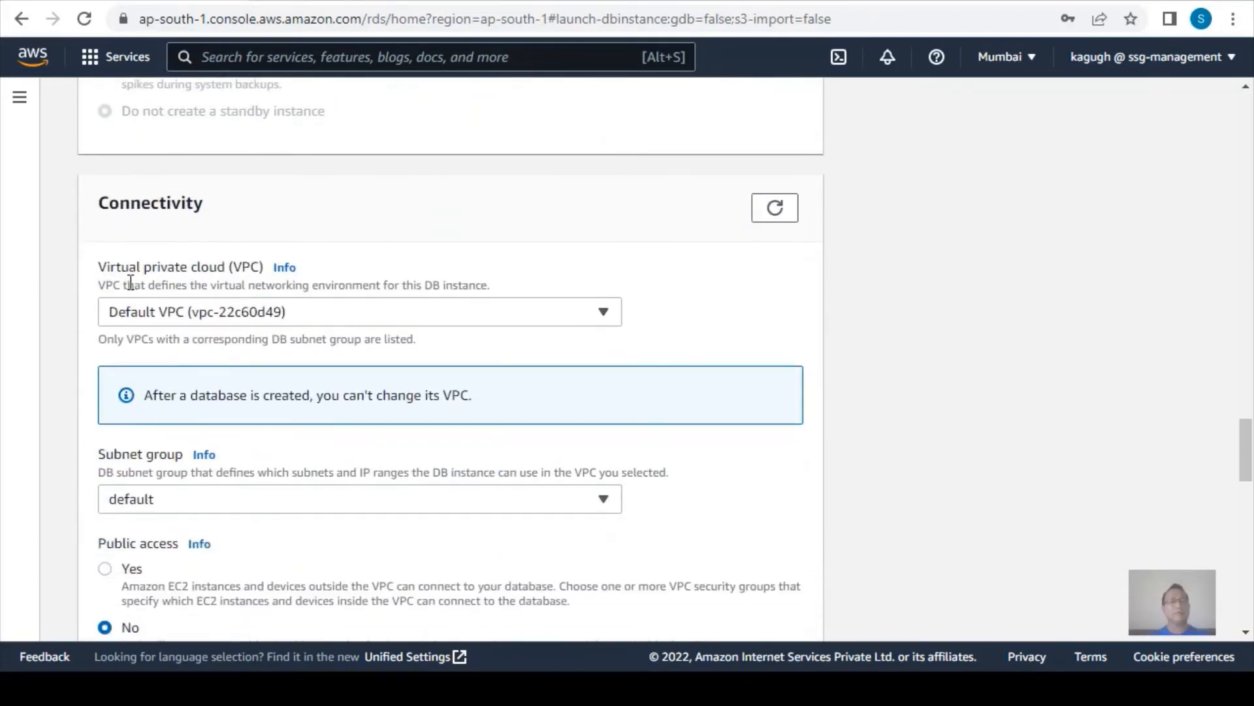
left_click(187, 314)
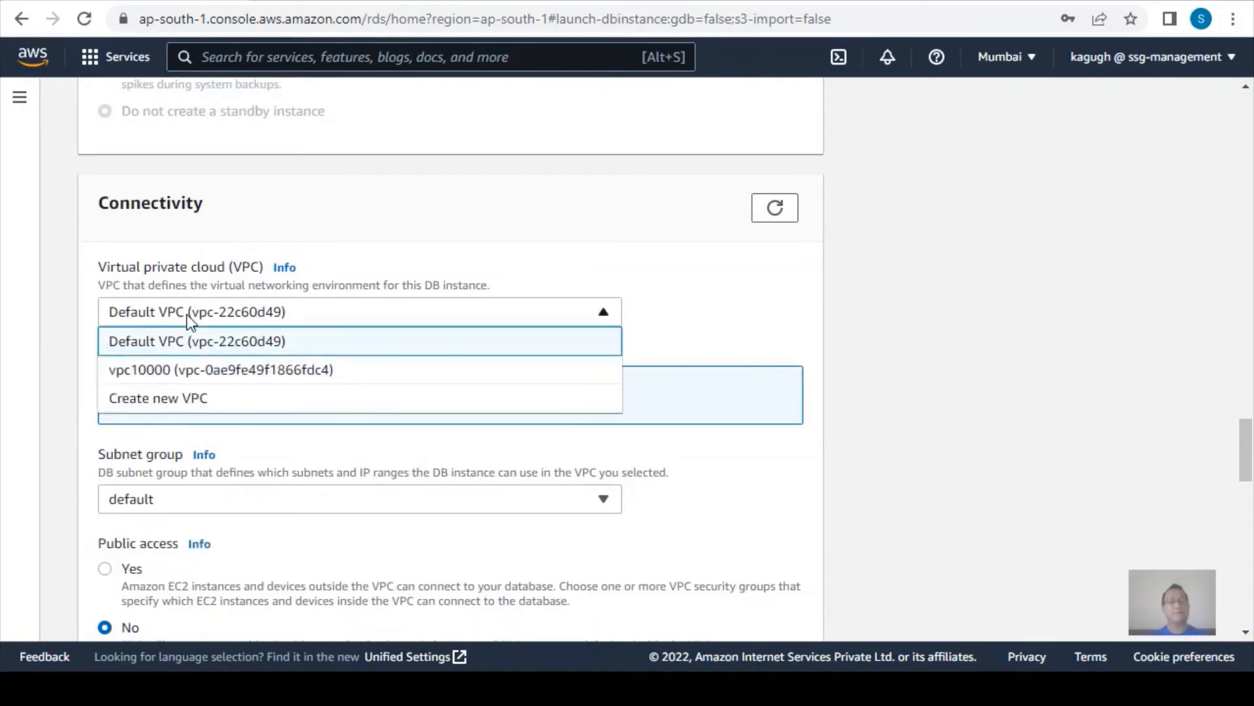
left_click(151, 372)
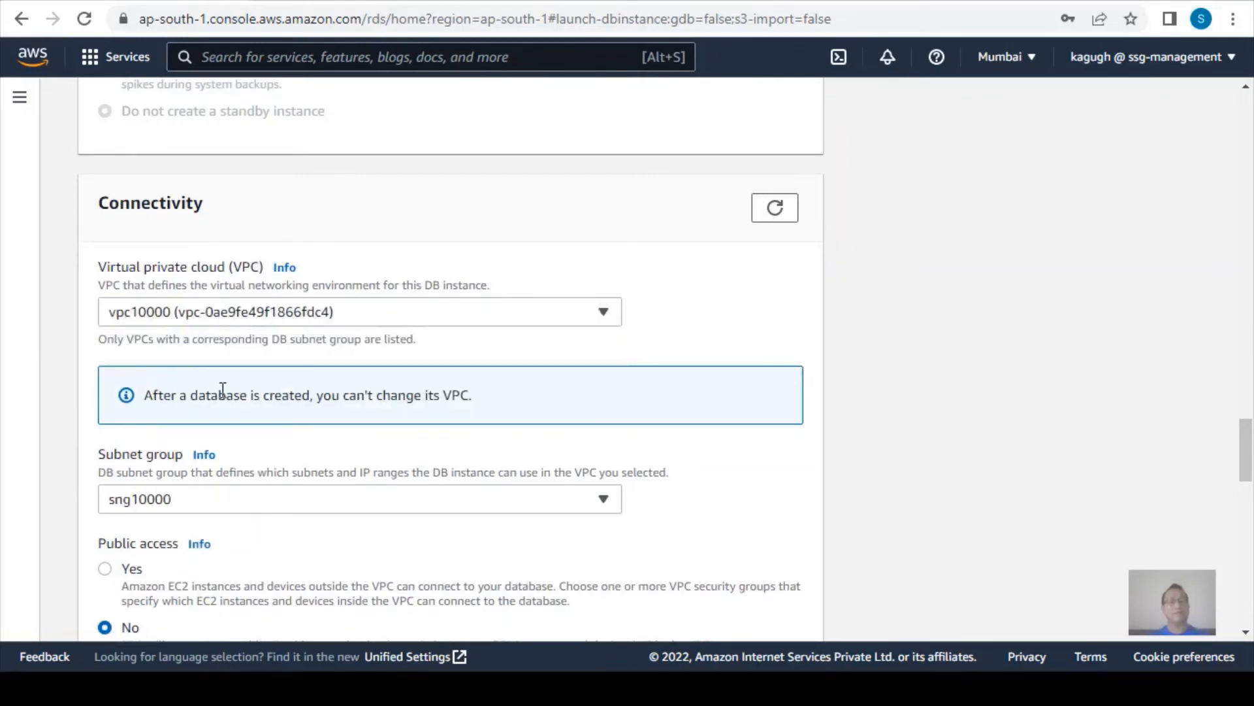
scroll(222, 389, "down", 3)
left_click(216, 305)
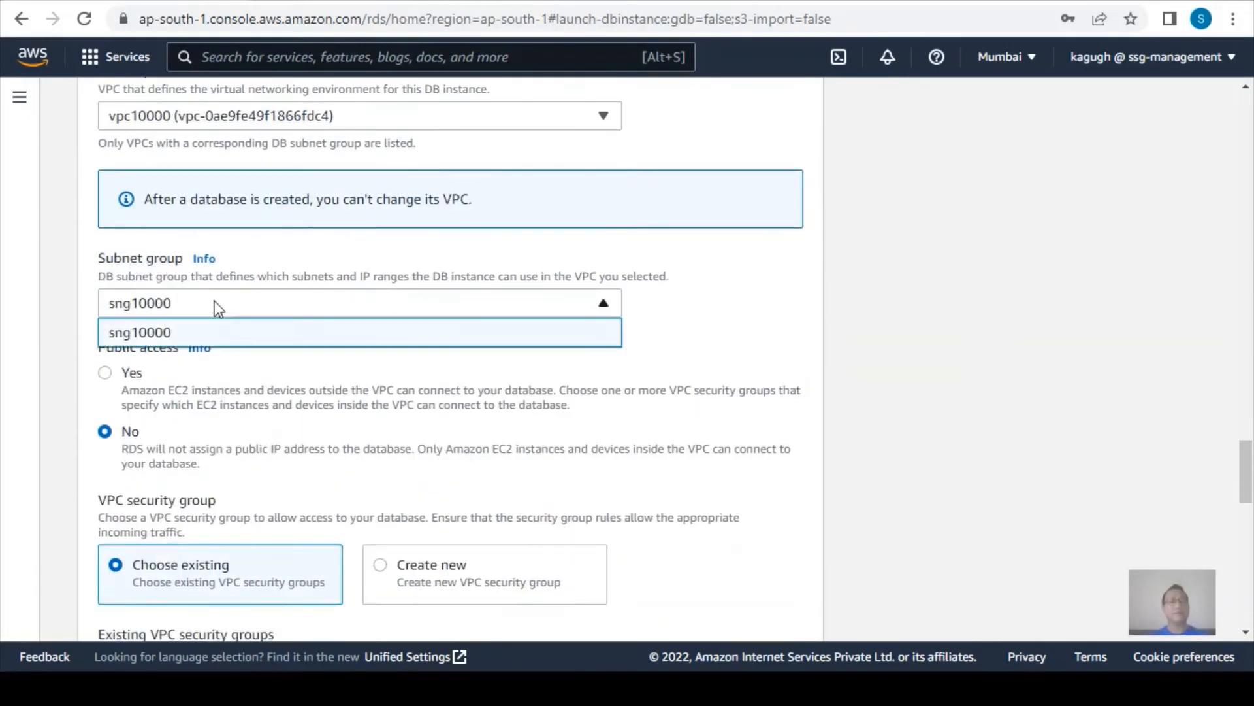
left_click(143, 333)
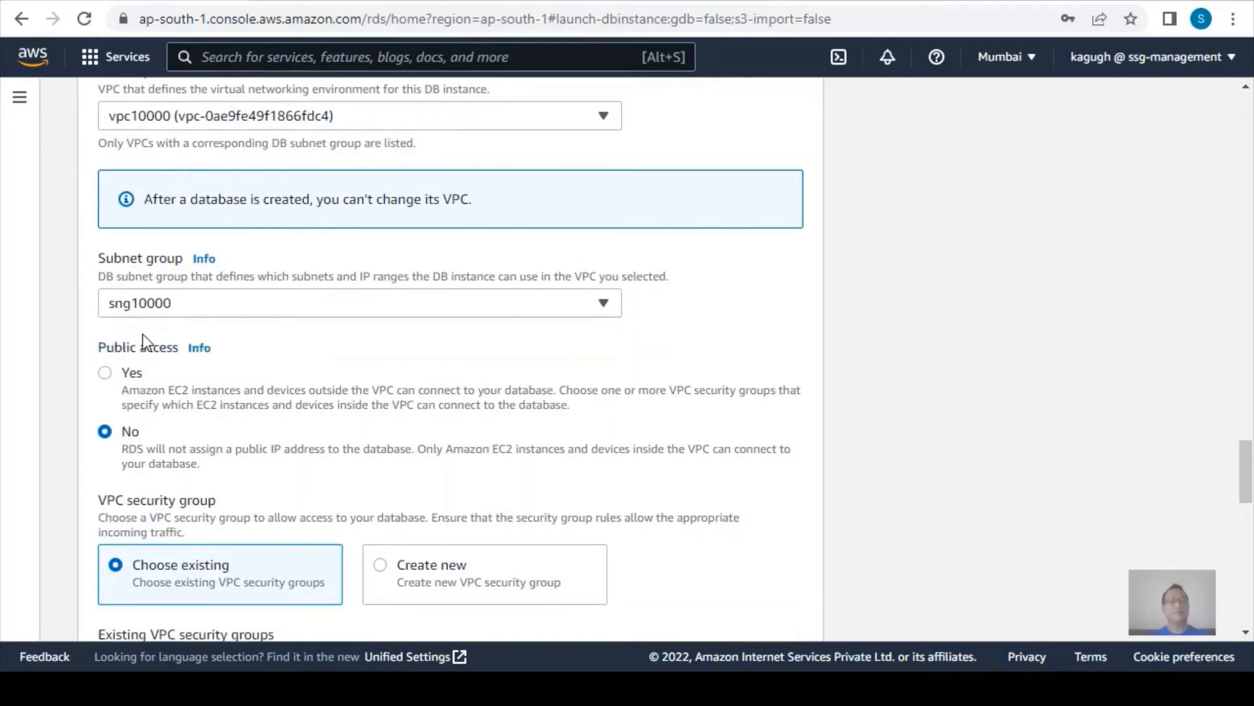
Replace the default VPC security group with the existing group sg10000, keeping public access set to No.
scroll(299, 369, "down", 3)
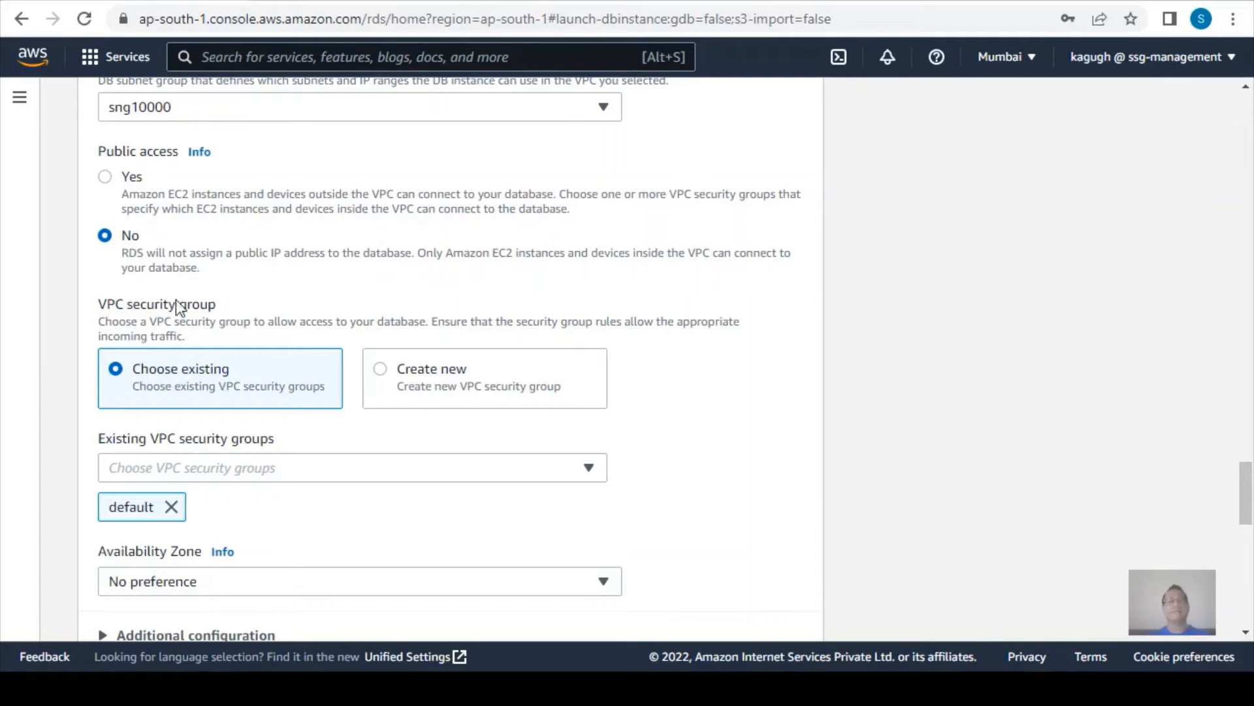
scroll(210, 284, "down", 2)
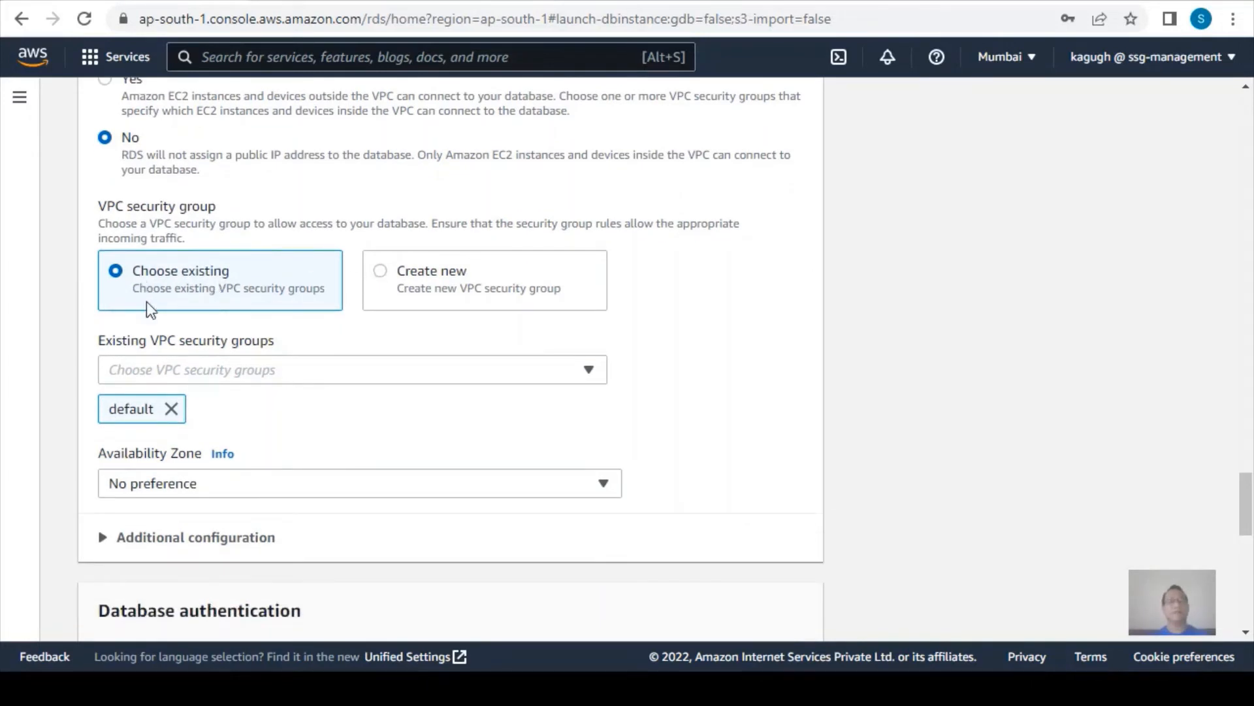
left_click(192, 376)
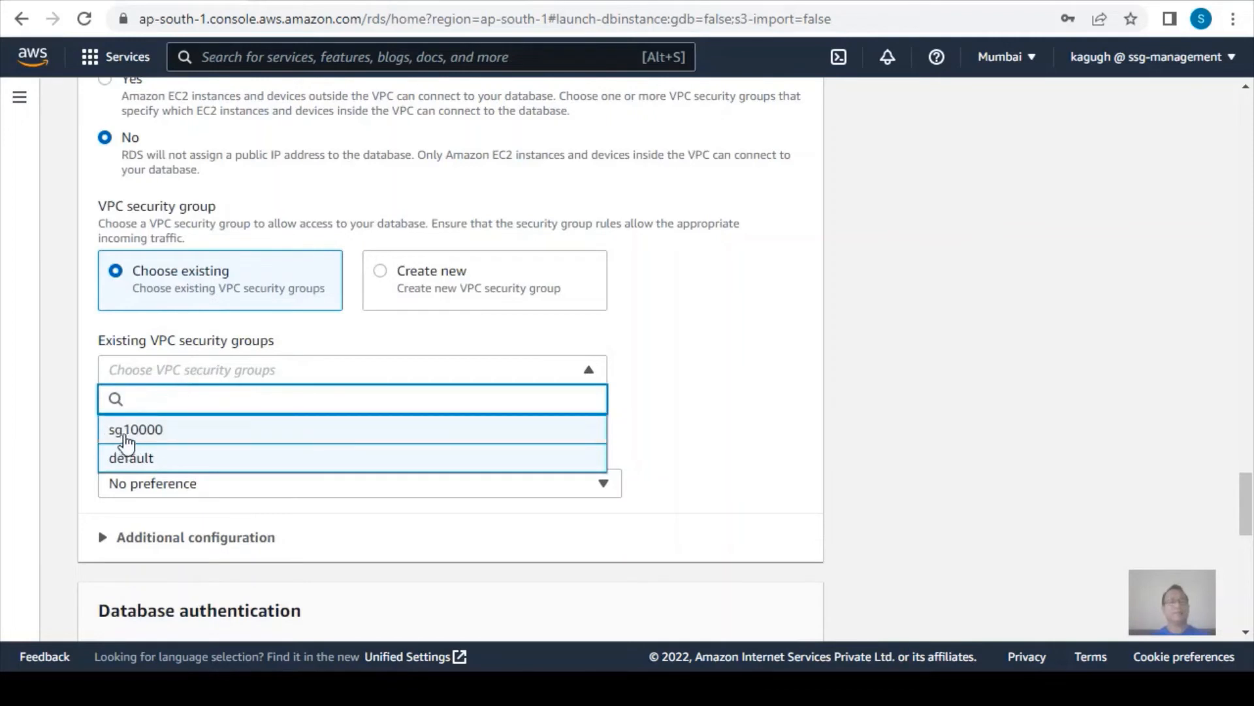
scroll(199, 401, "down", 2)
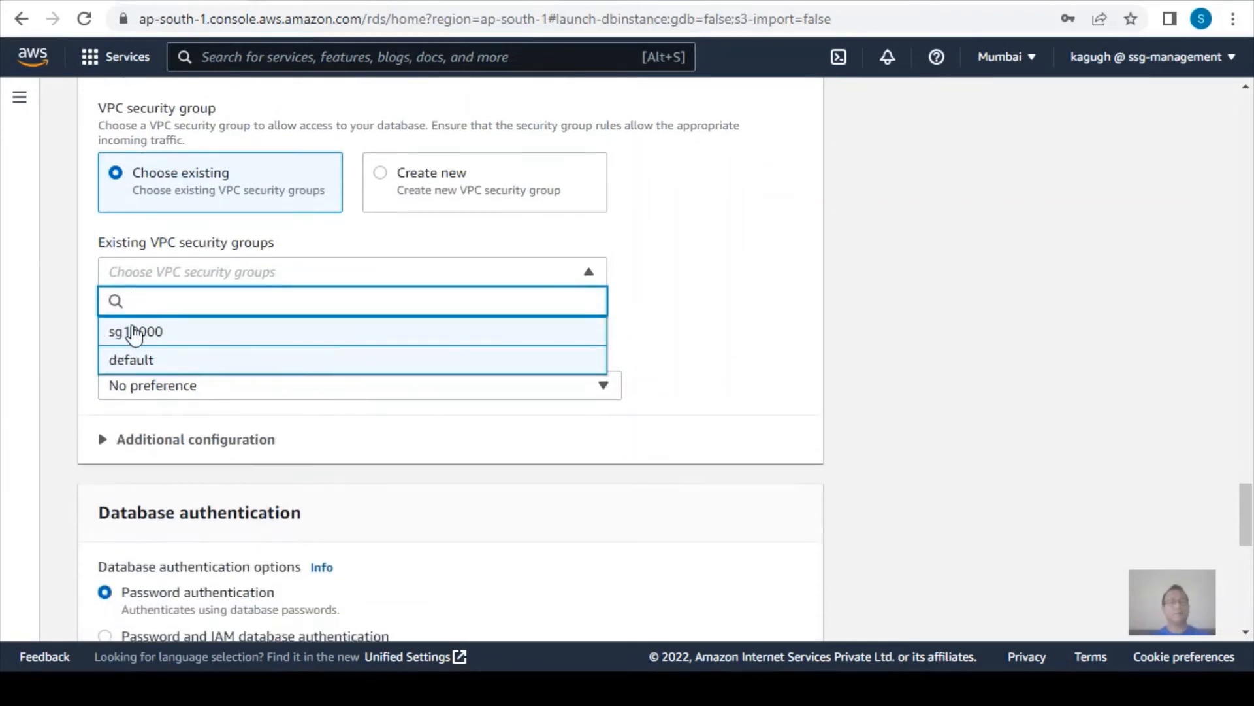
left_click(131, 359)
left_click(673, 373)
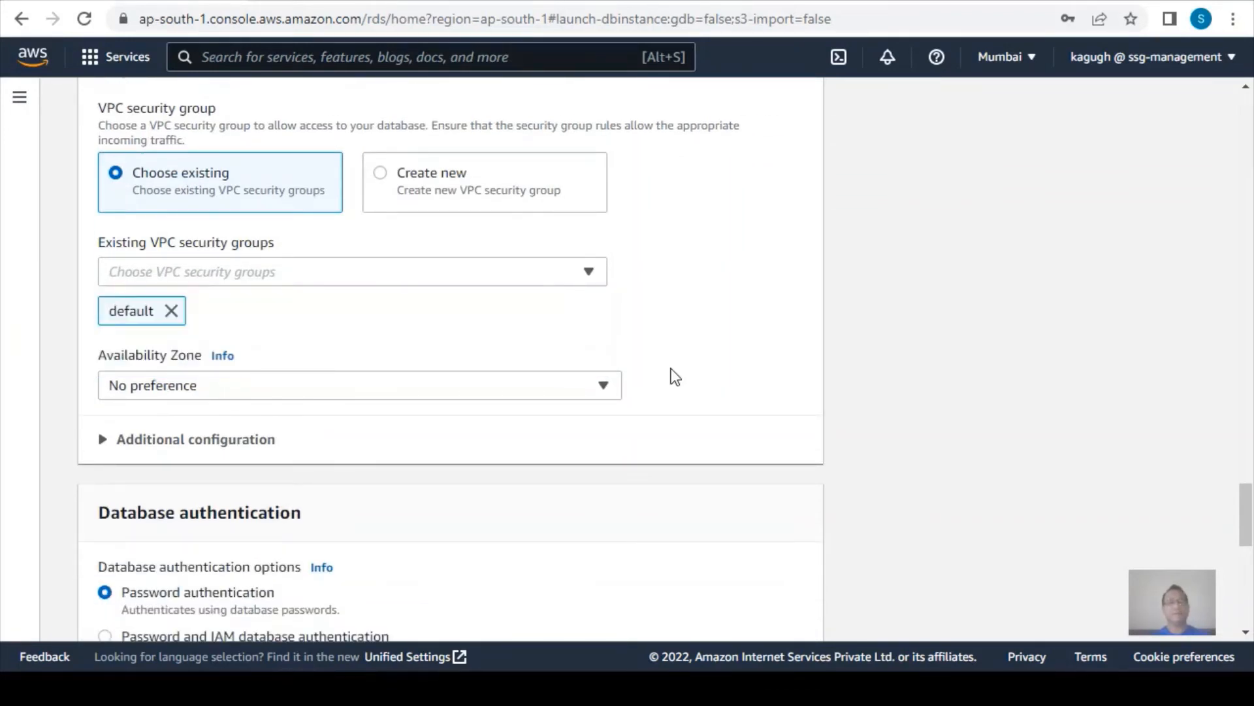
left_click(187, 278)
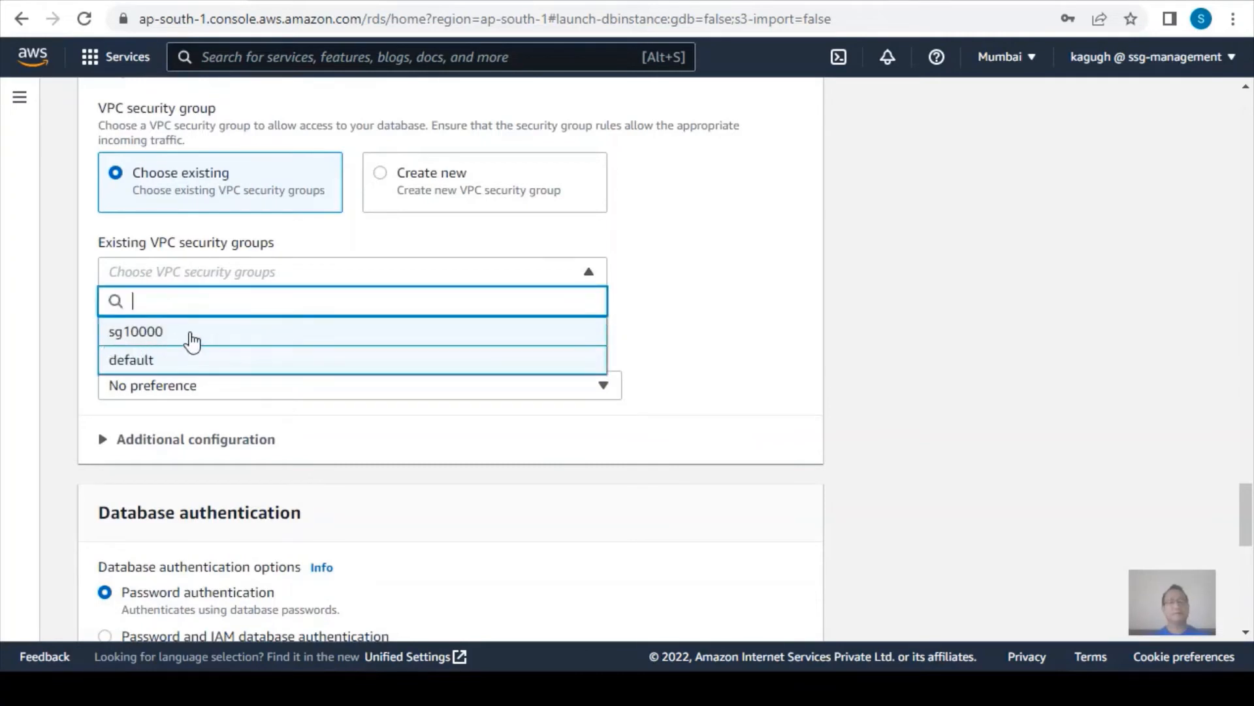
left_click(670, 321)
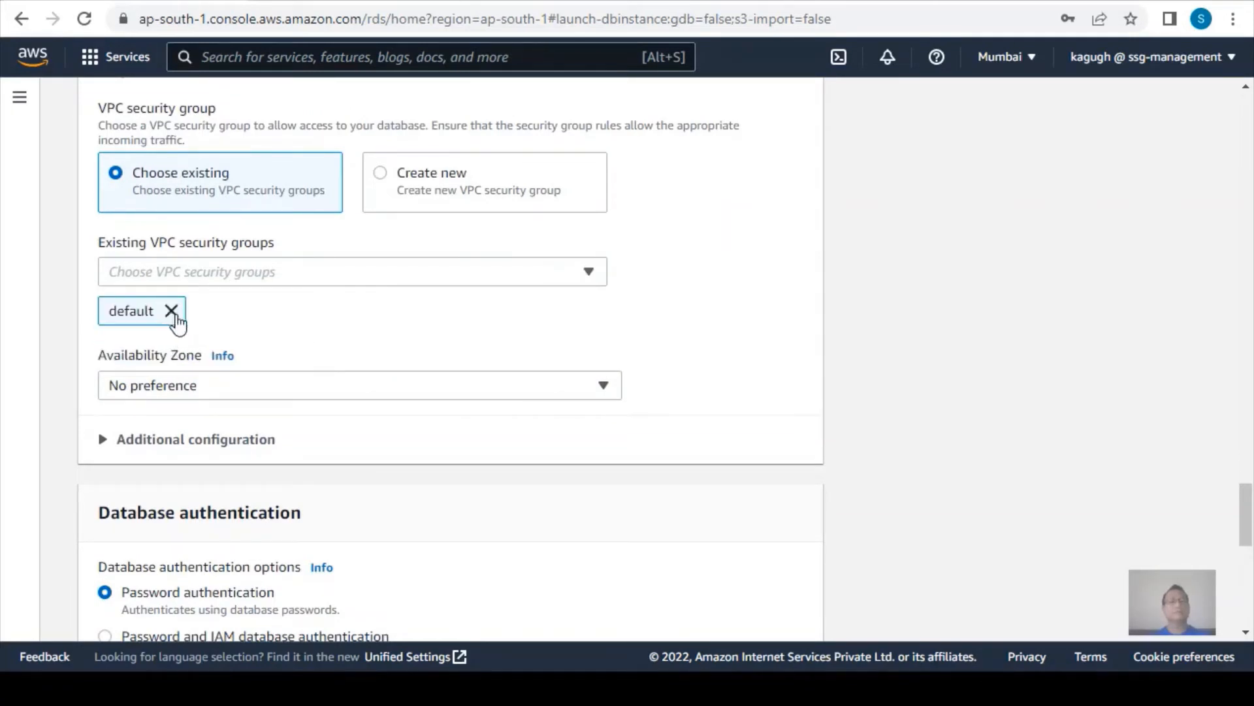
left_click(172, 312)
left_click(225, 281)
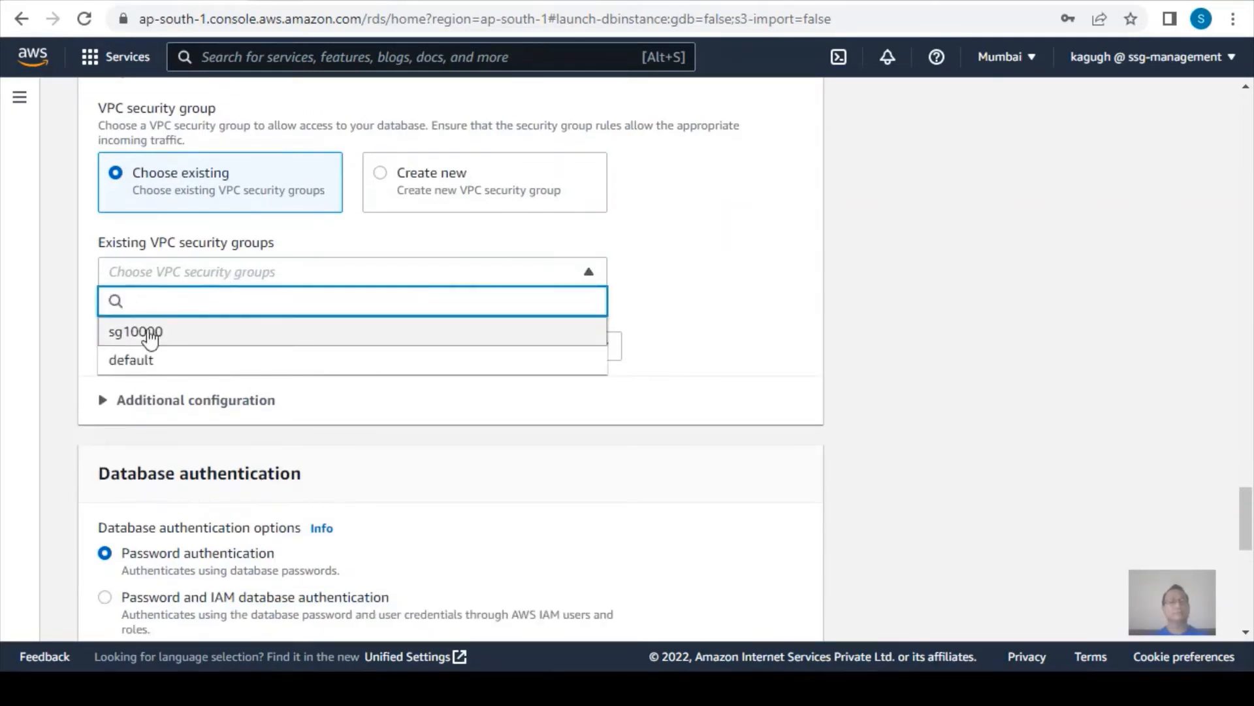
key("Return")
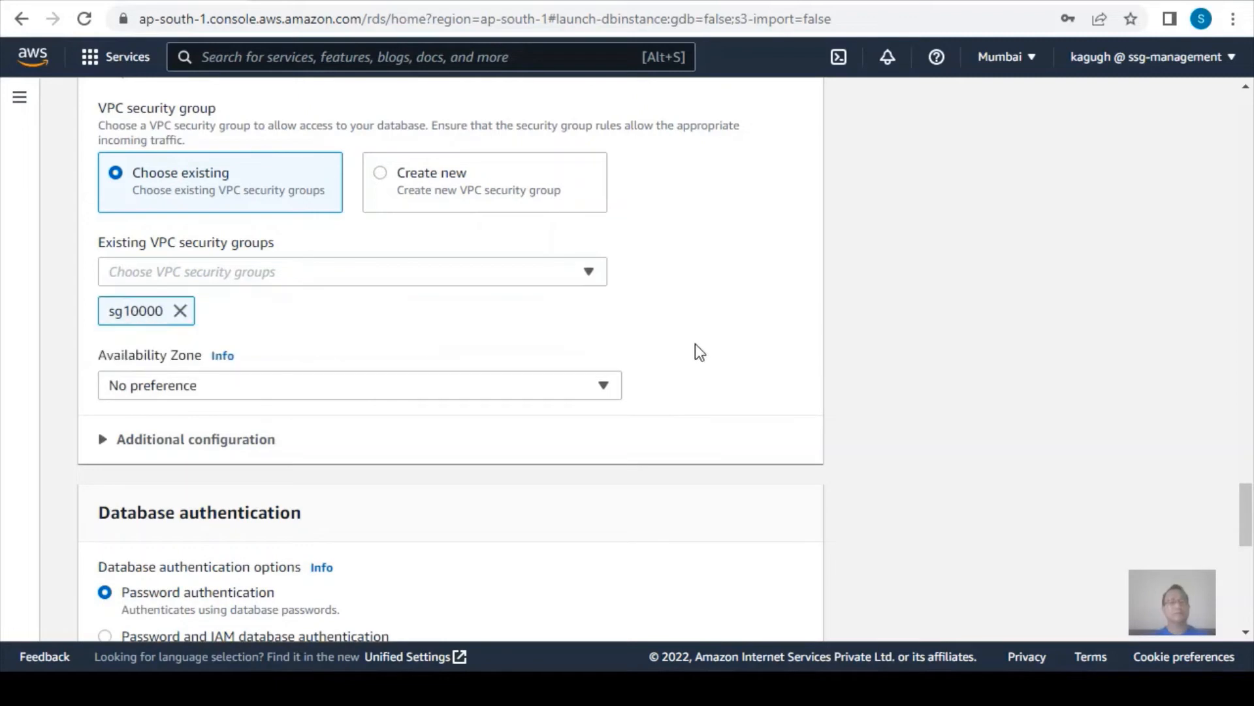
Set the database's Availability Zone to ap-south-1b.
scroll(697, 353, "down", 3)
scroll(697, 353, "up", 2)
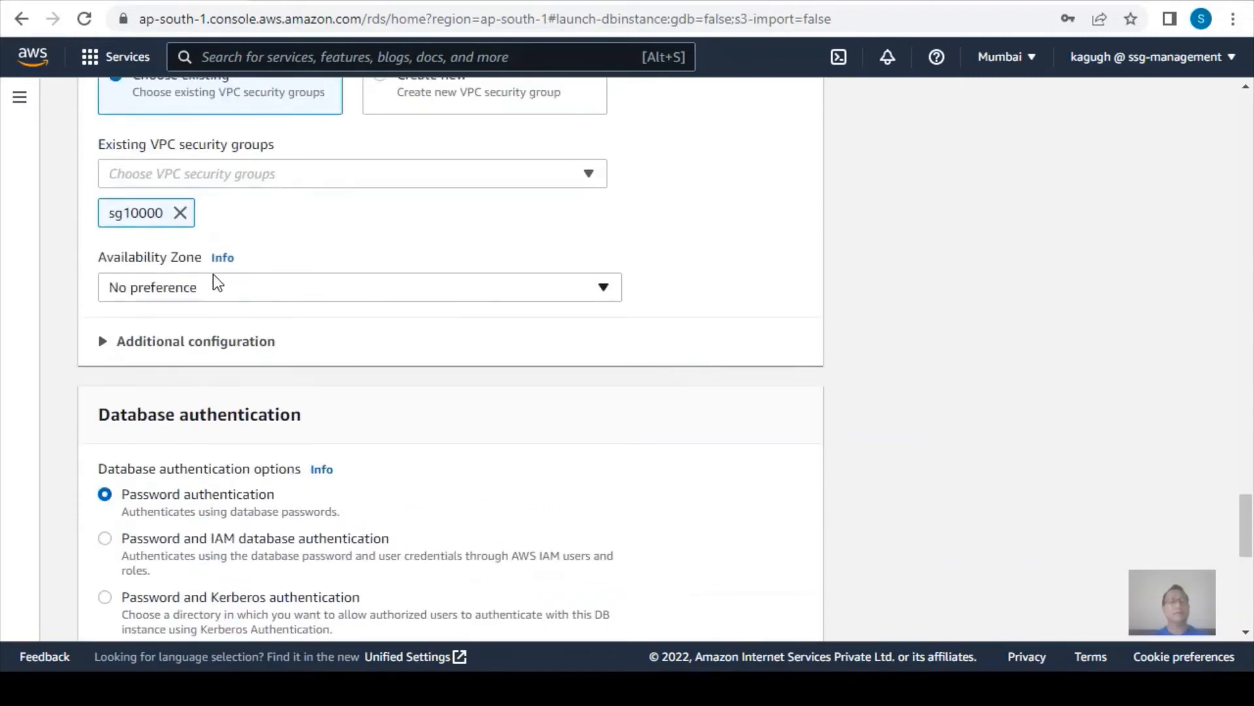
left_click(192, 289)
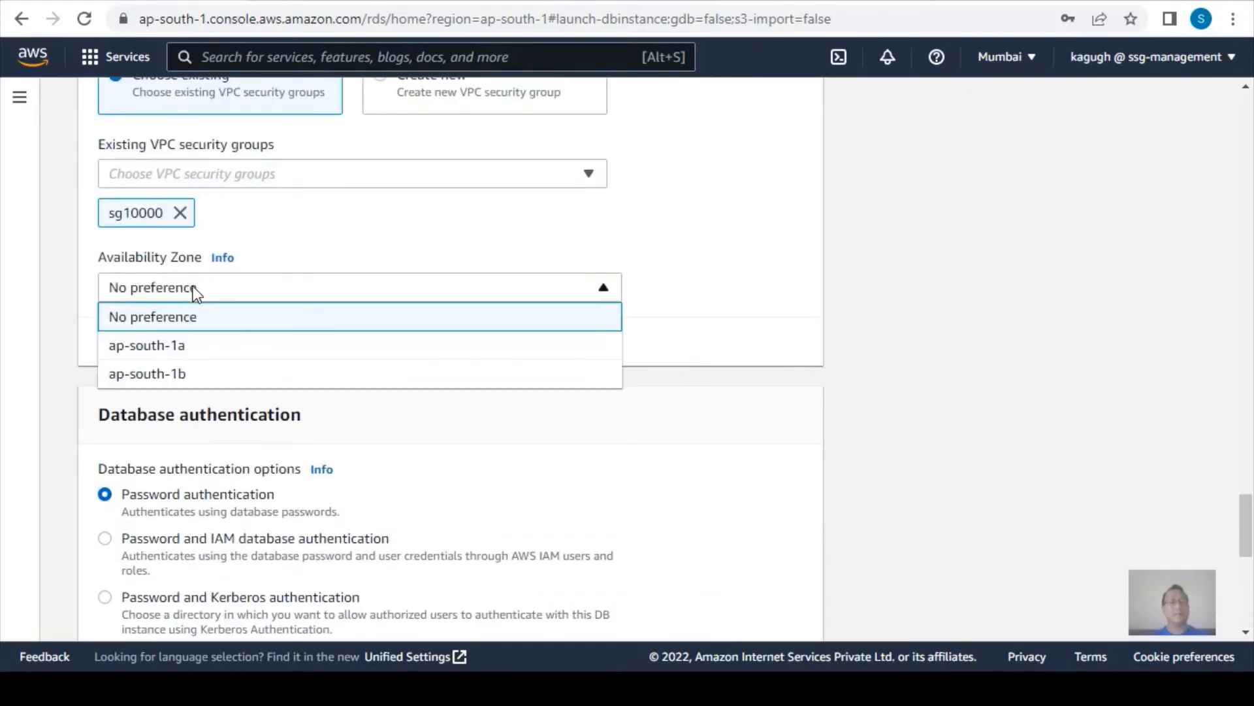
left_click(175, 372)
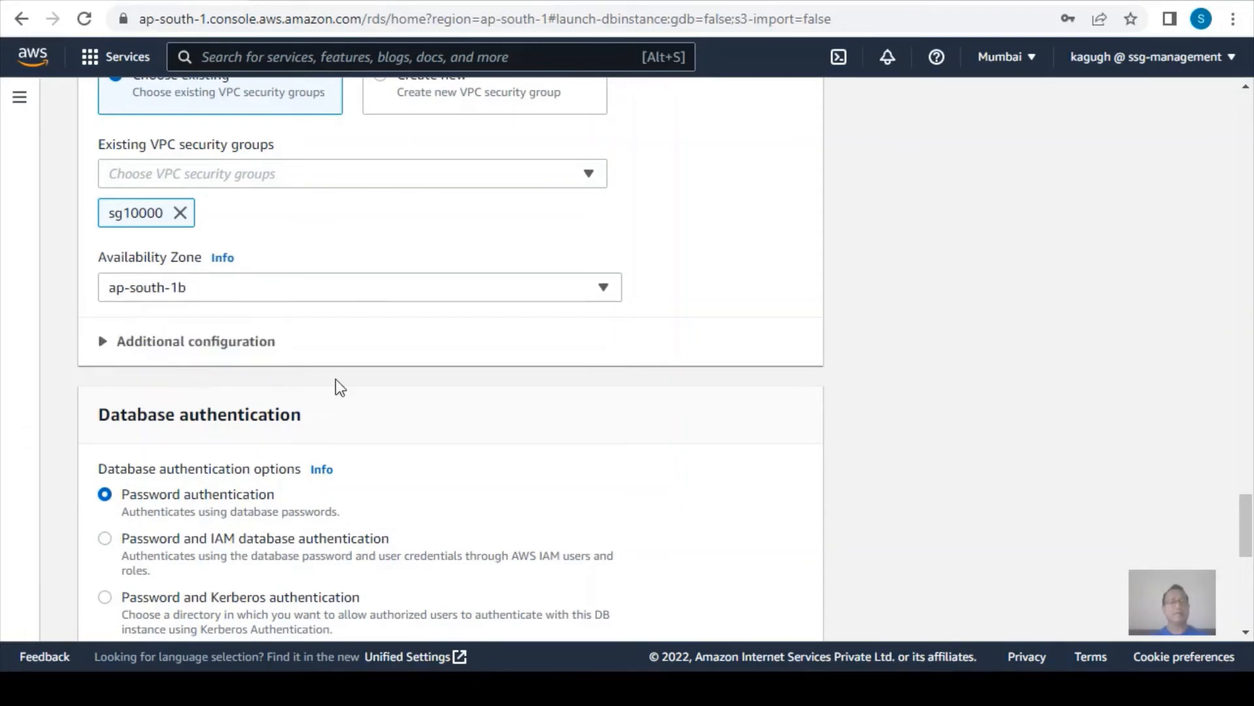
Keep password authentication and create the database.
scroll(420, 390, "down", 2)
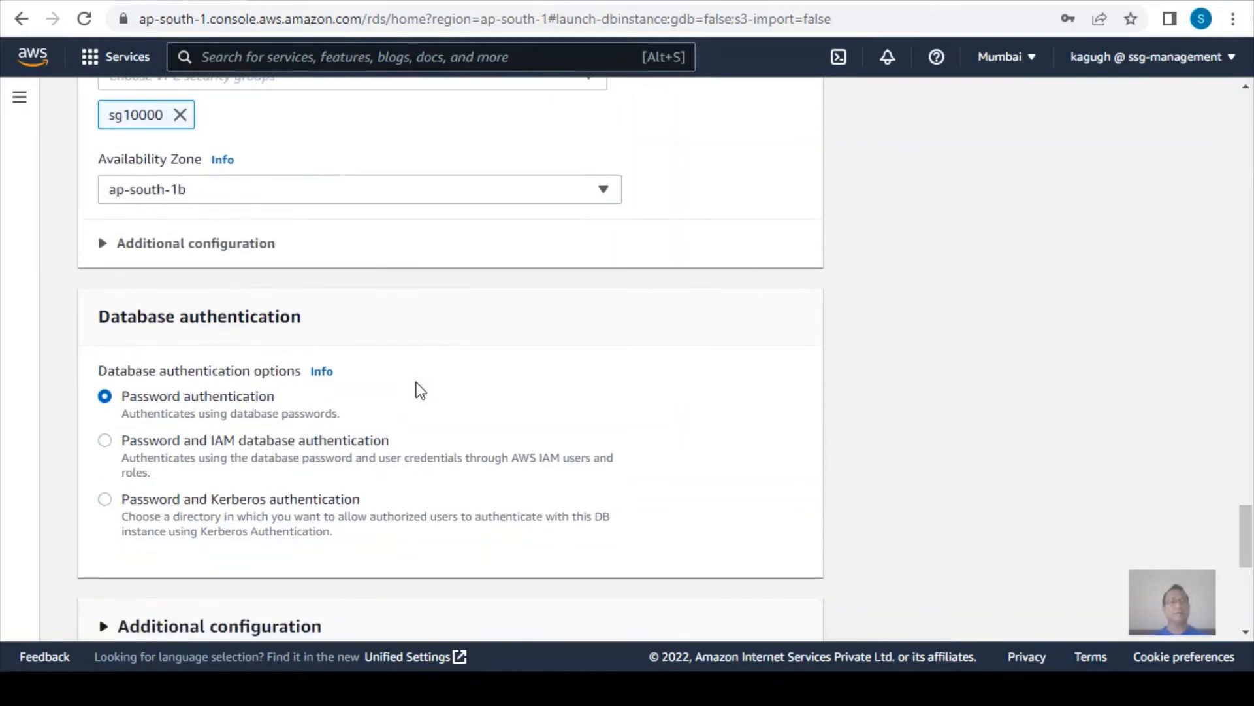
scroll(420, 391, "down", 7)
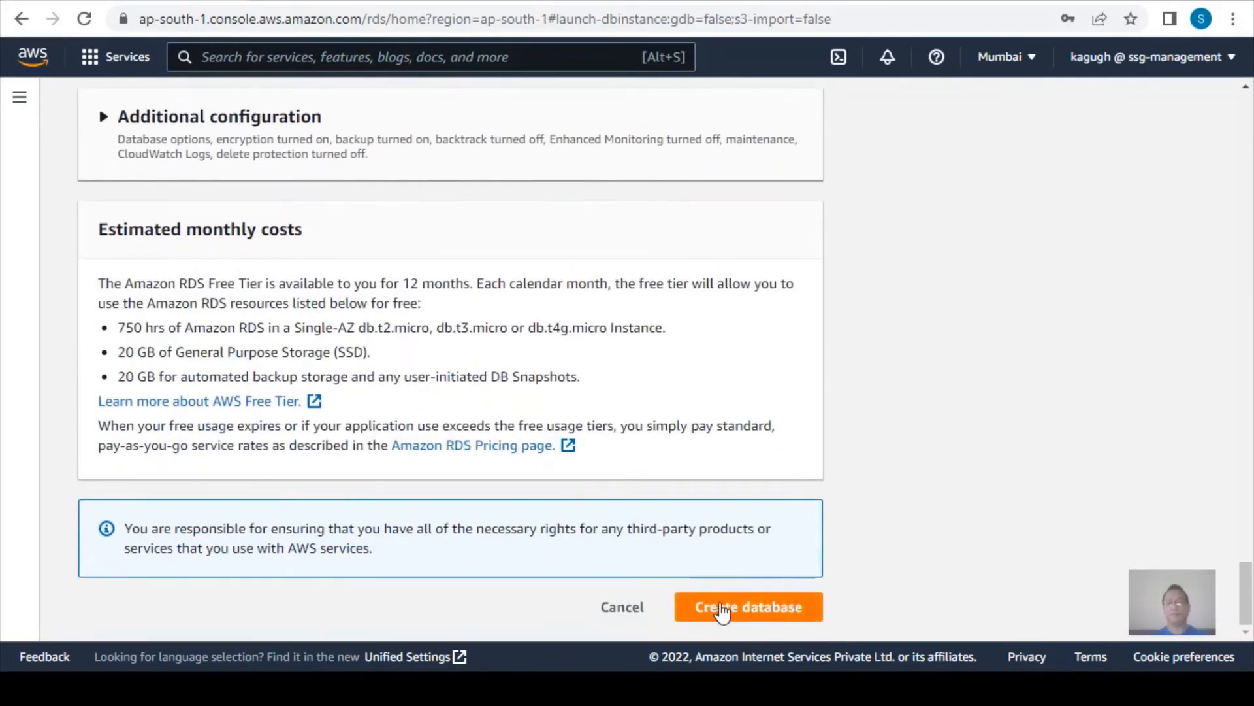
left_click(722, 612)
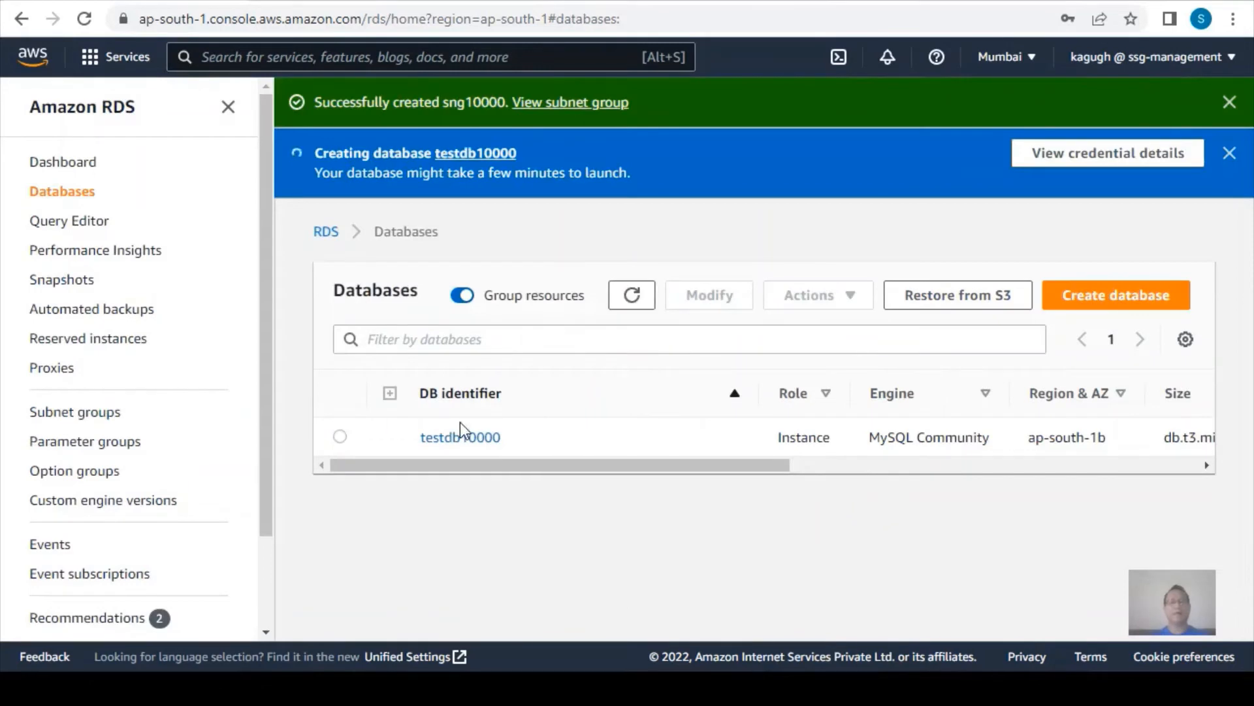
Select testdb10000 in the databases list and refresh the list to check its creation progress.
left_click(339, 436)
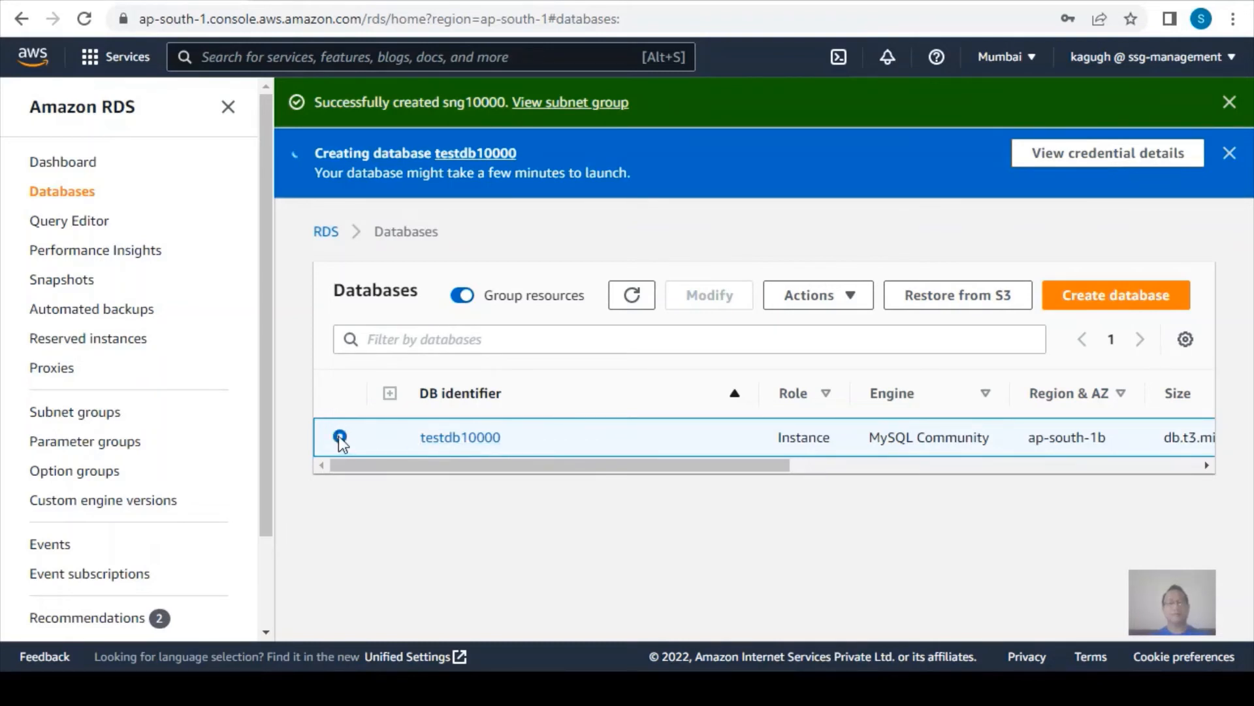
left_click(643, 294)
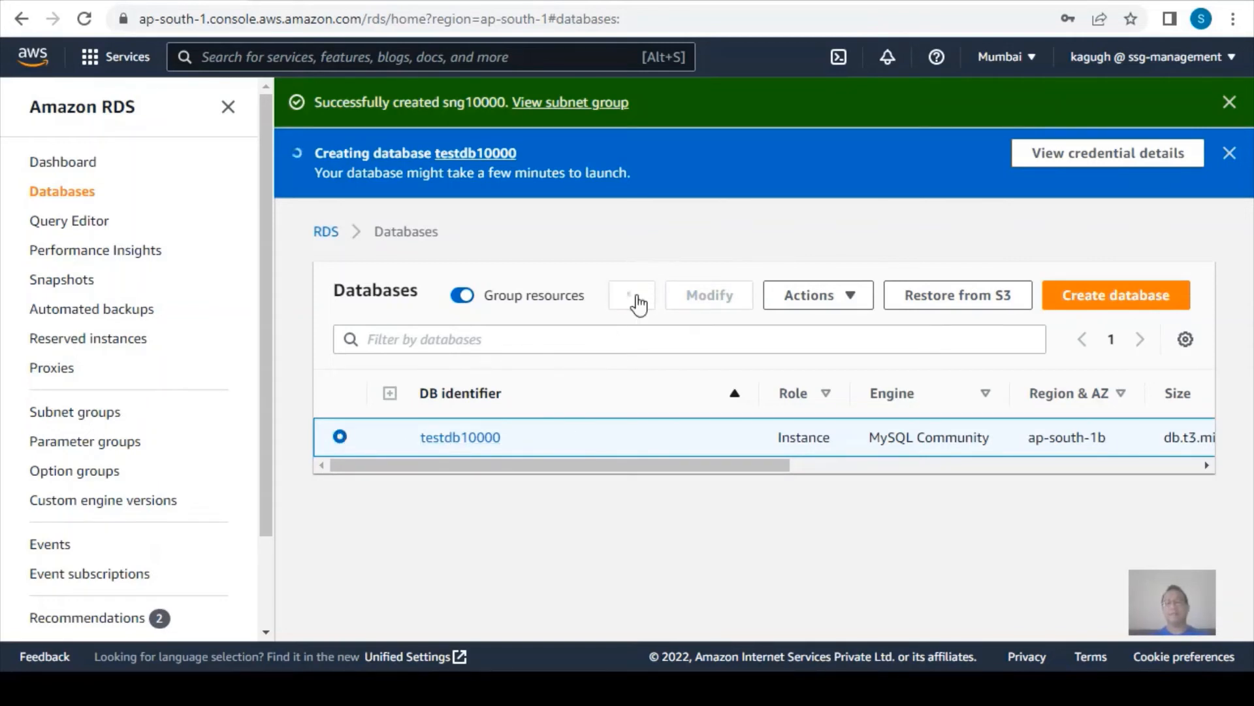
left_click(633, 298)
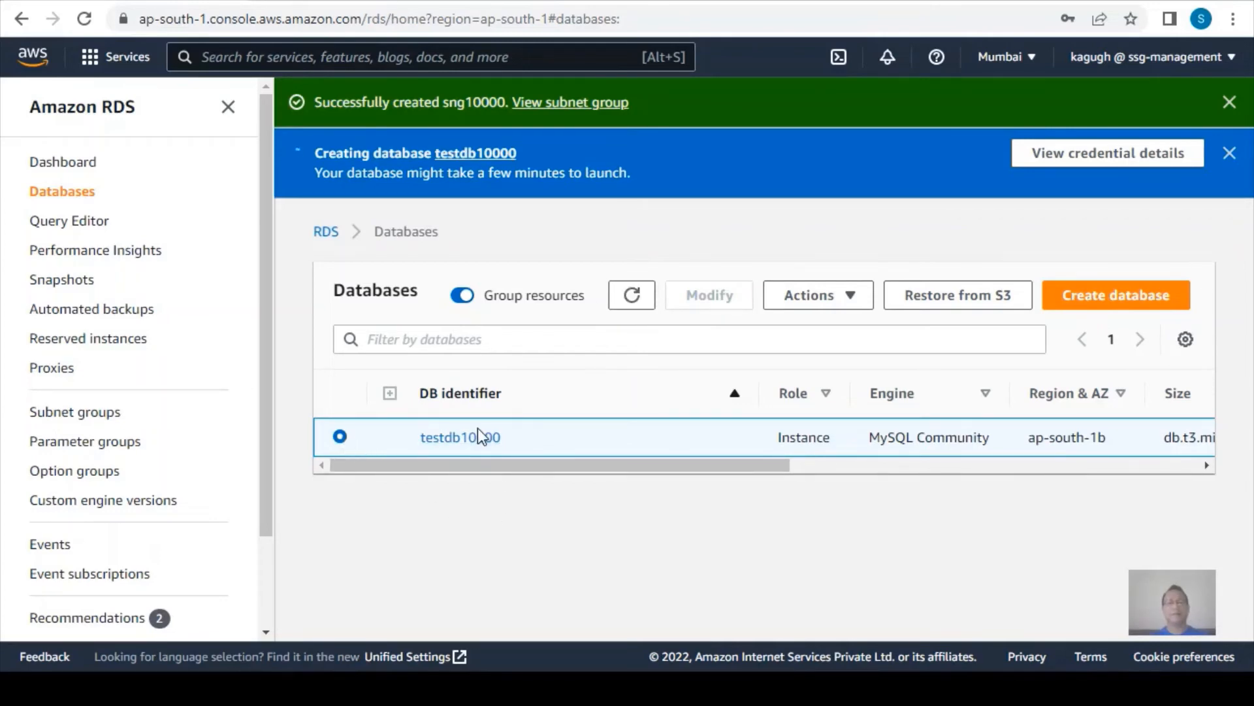
Open the details of testdb10000 and review its summary and its connectivity and security information.
left_click(460, 437)
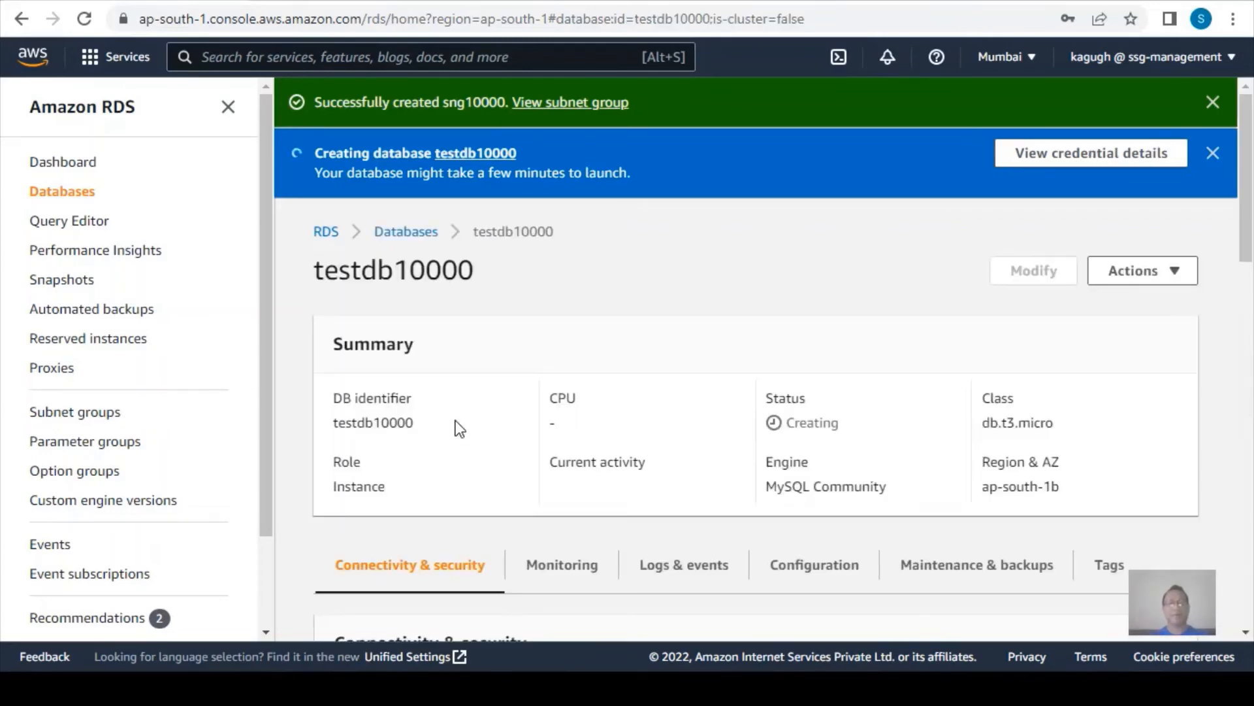
scroll(456, 421, "down", 5)
scroll(426, 366, "up", 3)
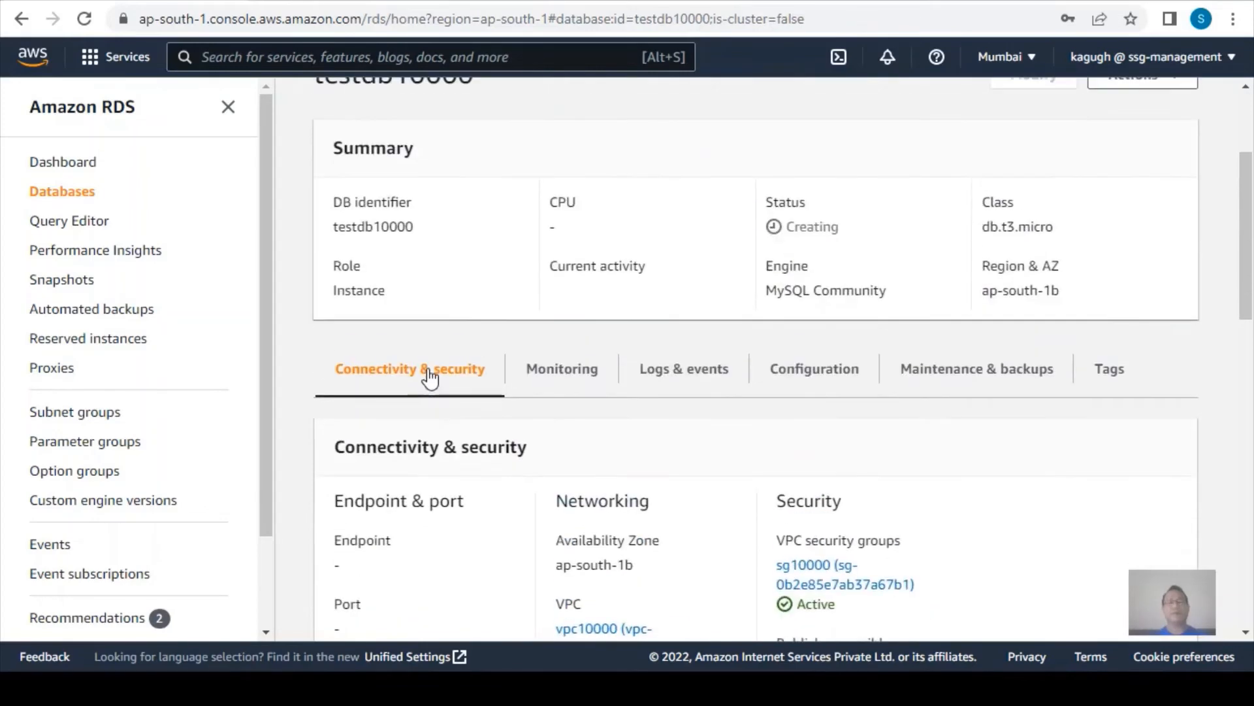
scroll(429, 377, "up", 1)
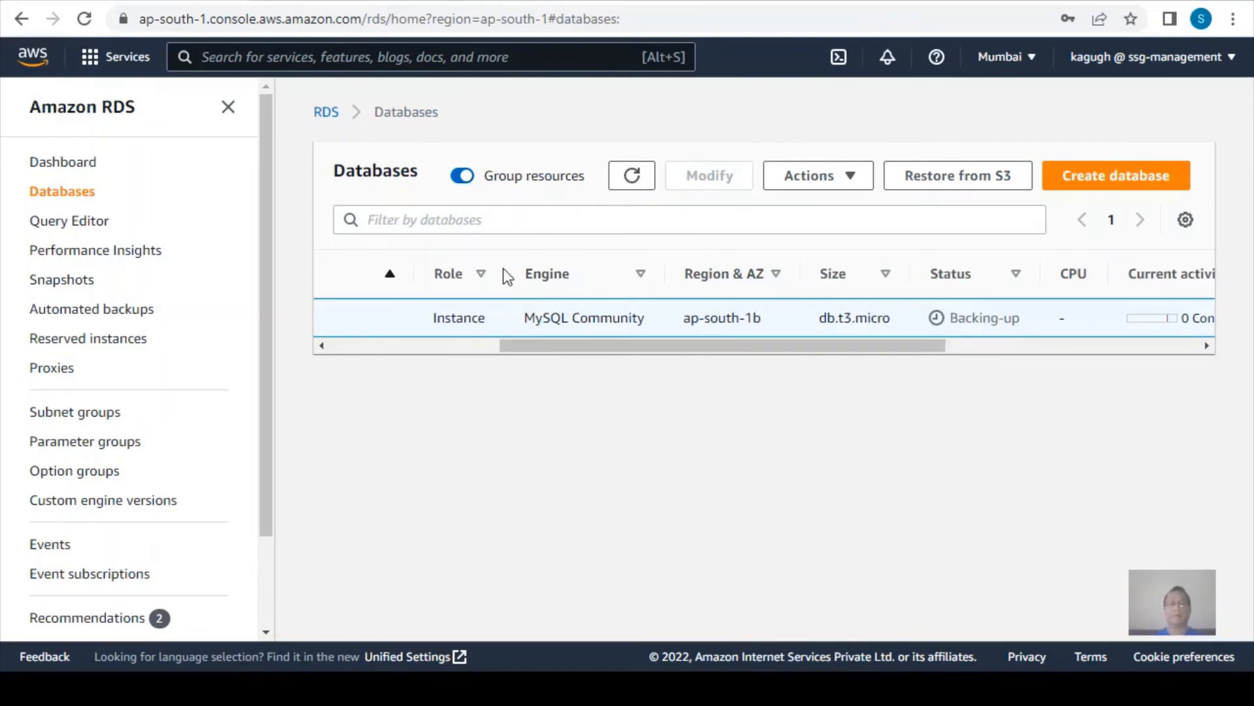
Reopen the testdb10000 details from the databases list and highlight its endpoint address and port number.
left_click(401, 347)
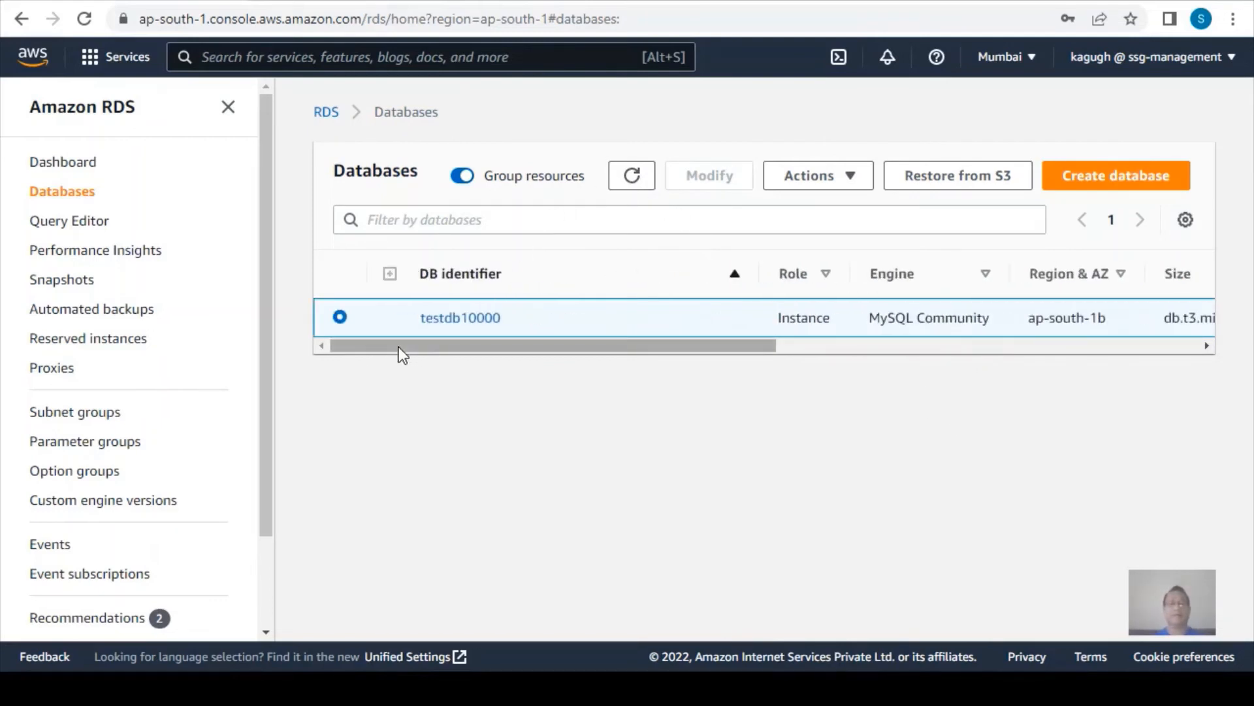
left_click(454, 320)
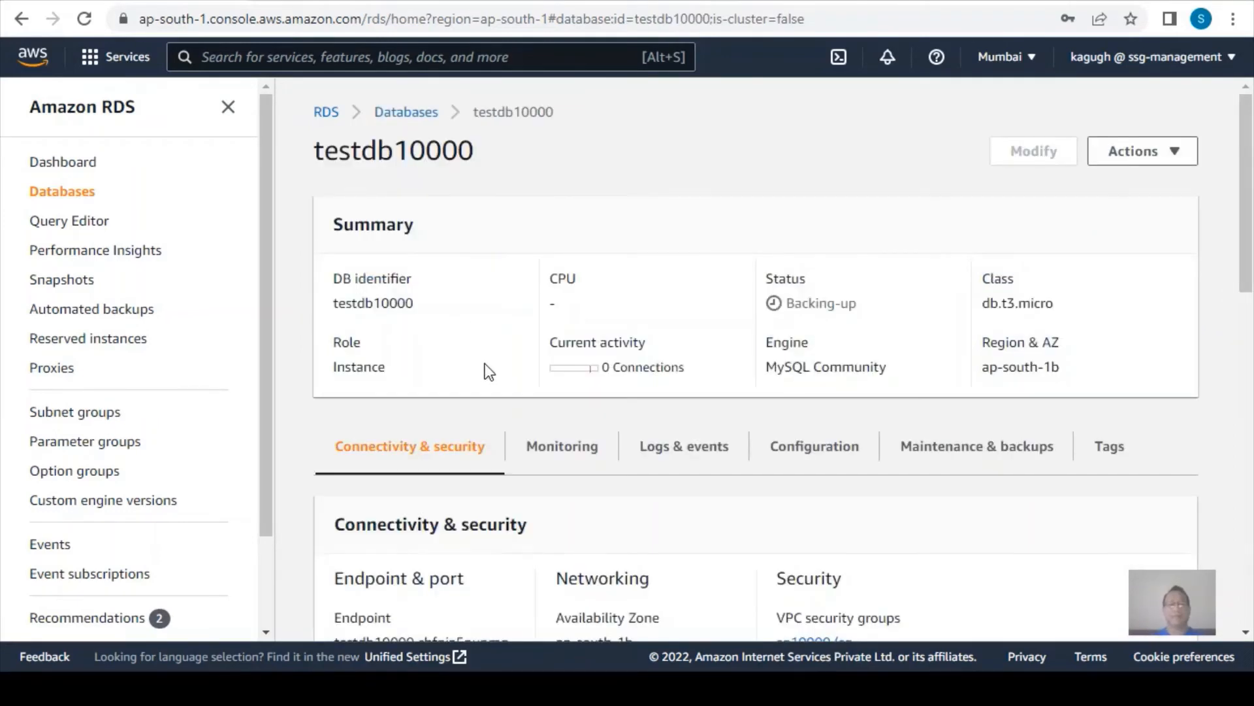
scroll(485, 363, "down", 5)
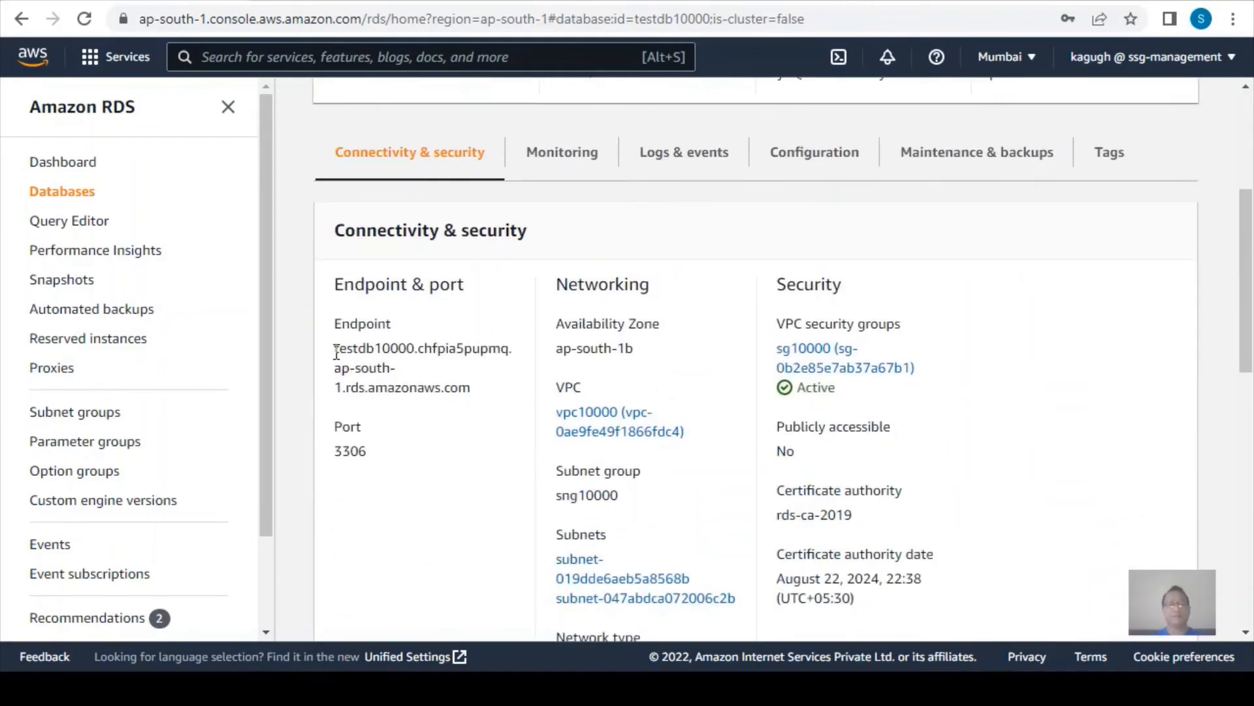
left_click_drag(336, 353, 475, 389)
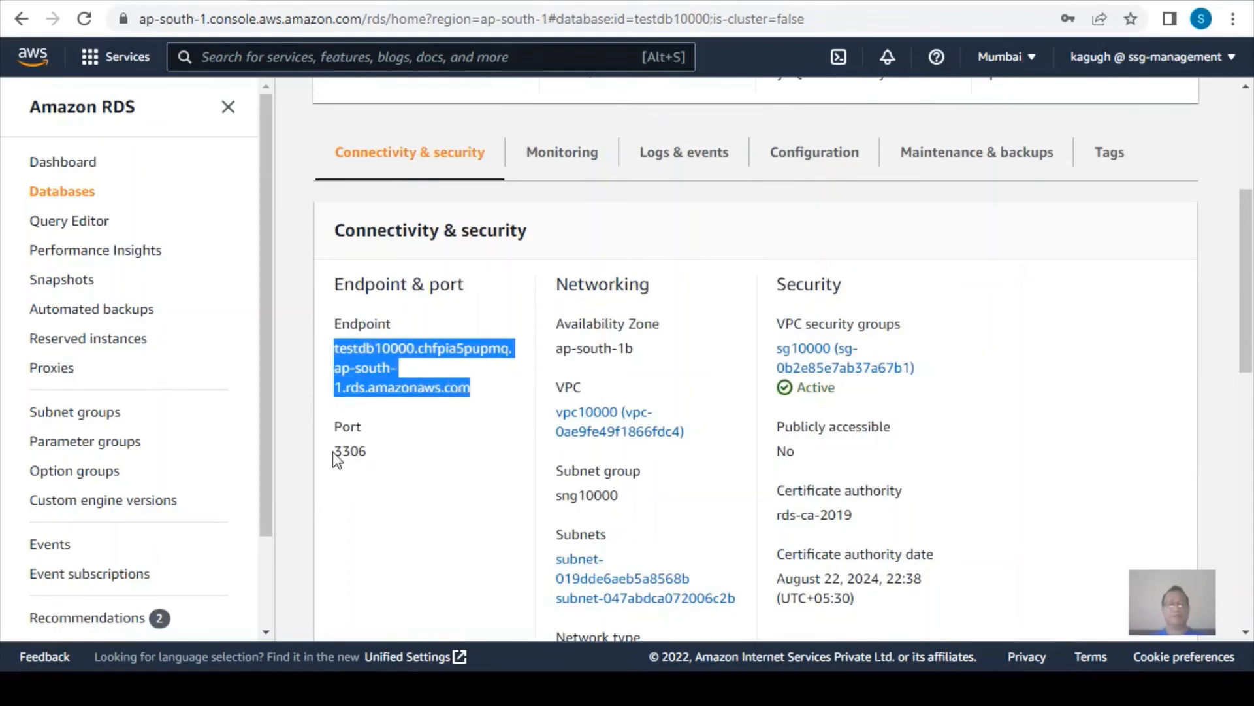
left_click_drag(335, 450, 368, 451)
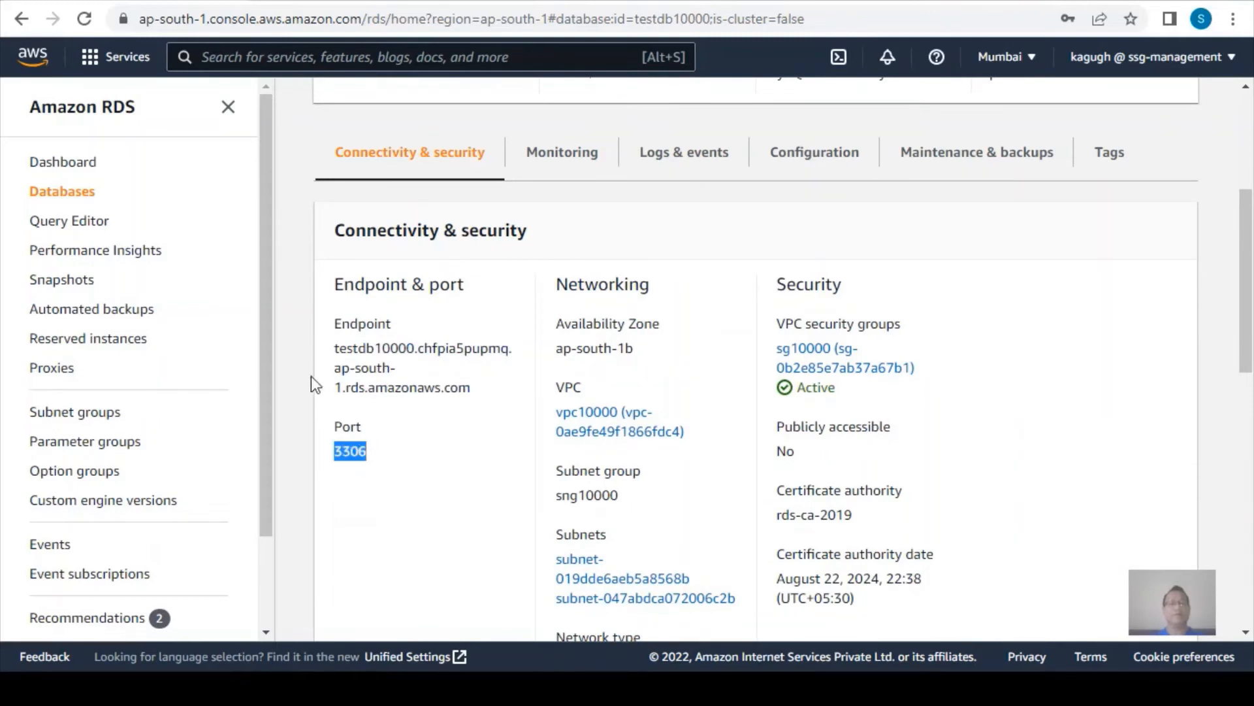
Go to the EC2 service and start launching a new instance.
left_click(234, 60)
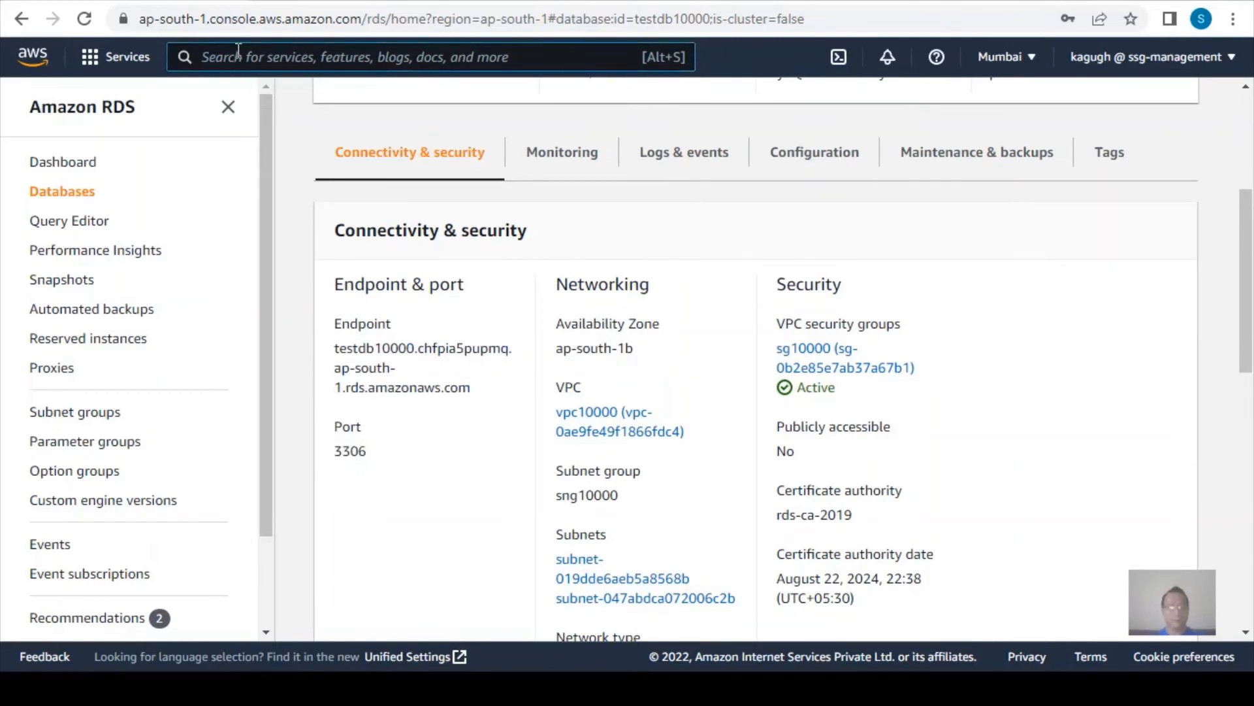
type("ec2")
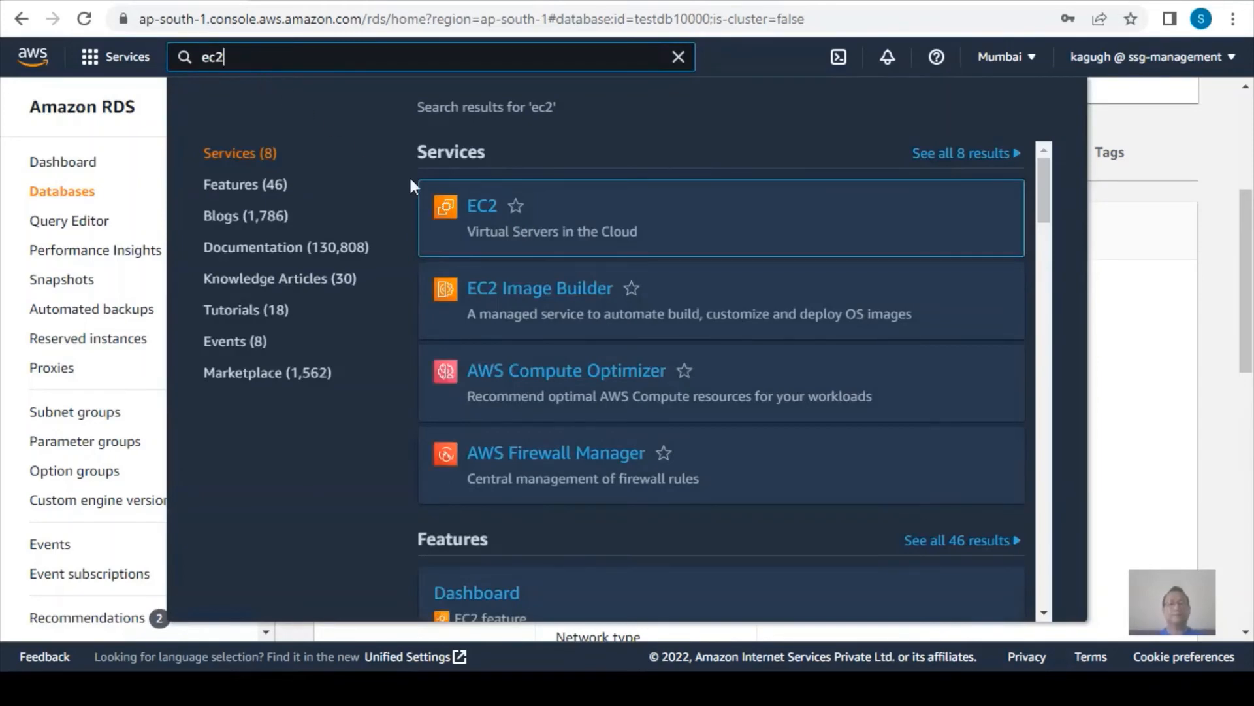
left_click(478, 208)
left_click(396, 493)
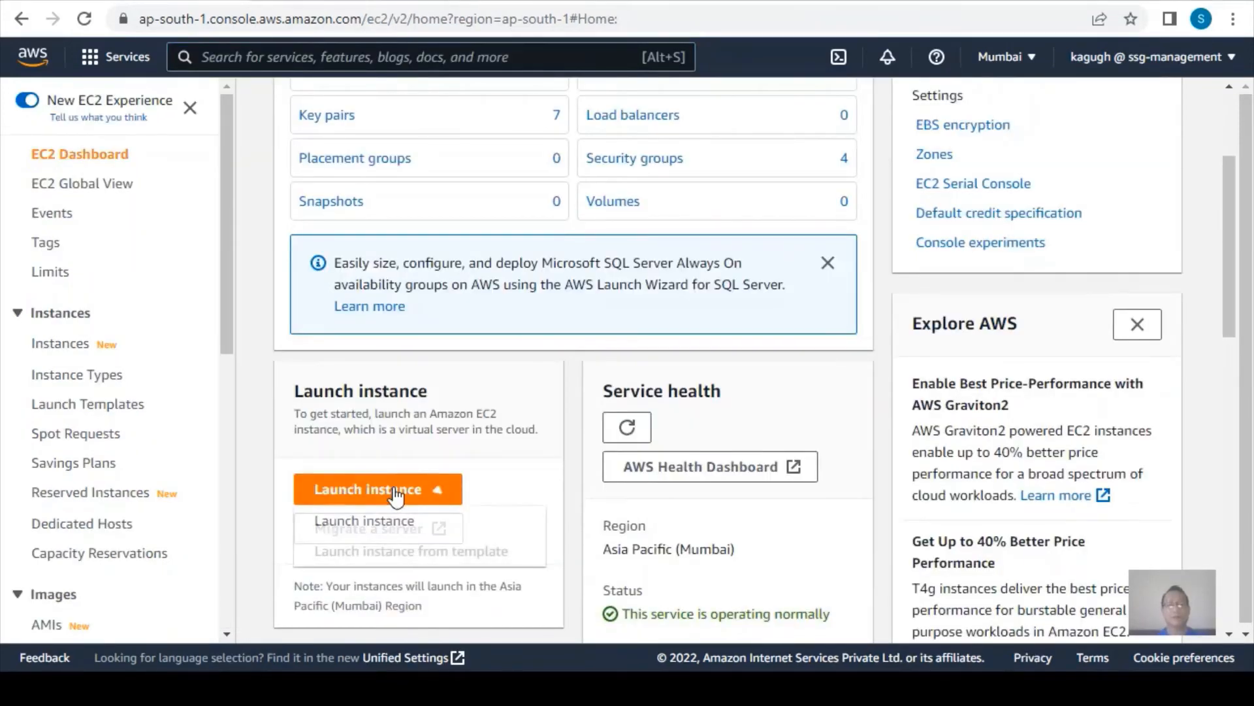
left_click(337, 522)
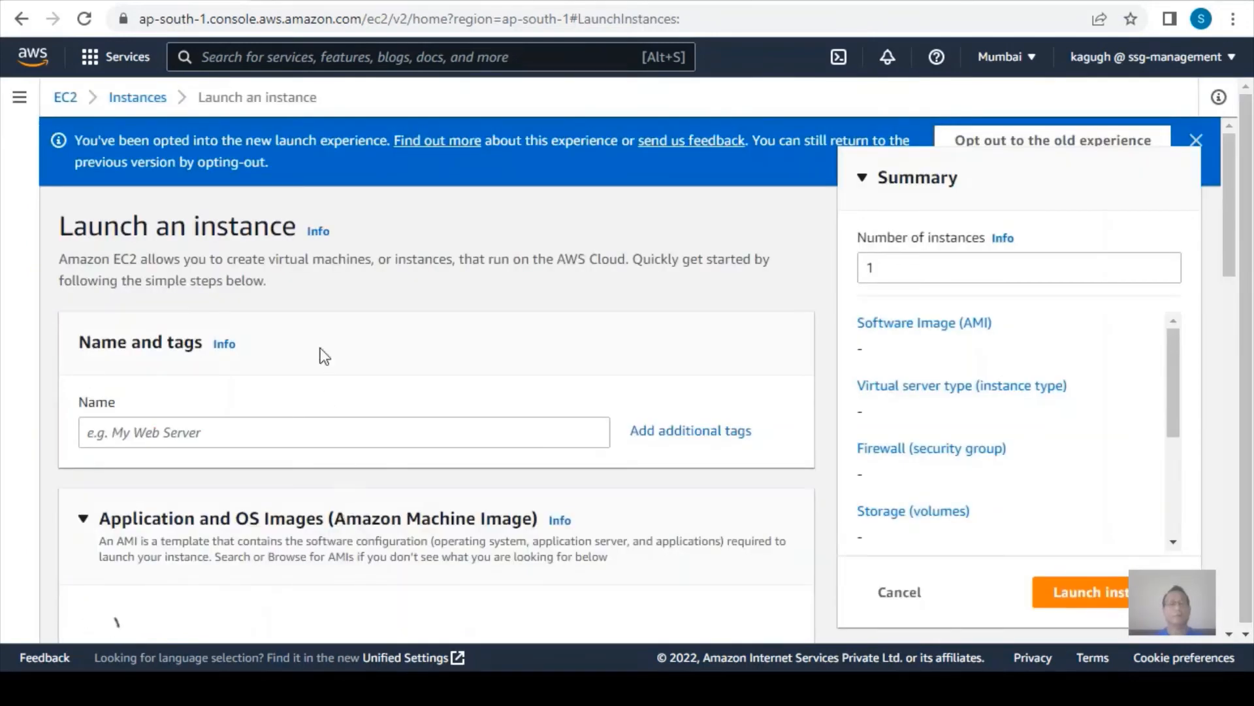
Name the new instance websrv01.
left_click(242, 442)
type("we")
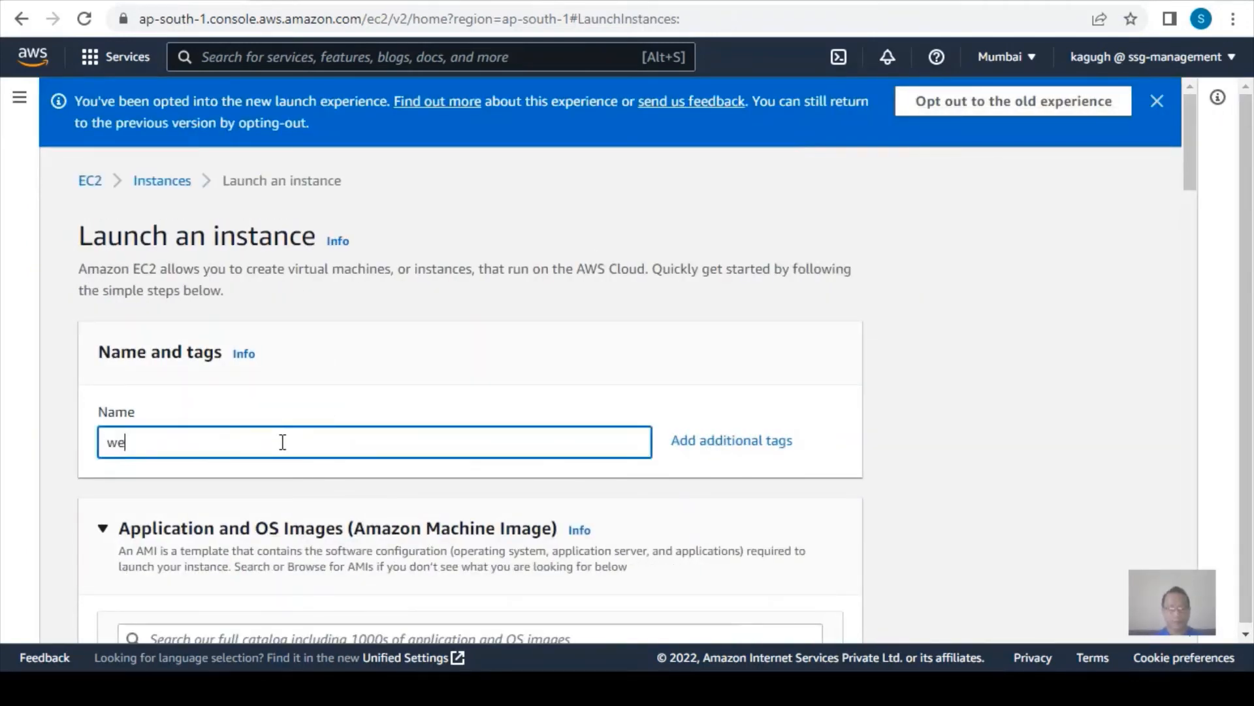
type("bsrv01")
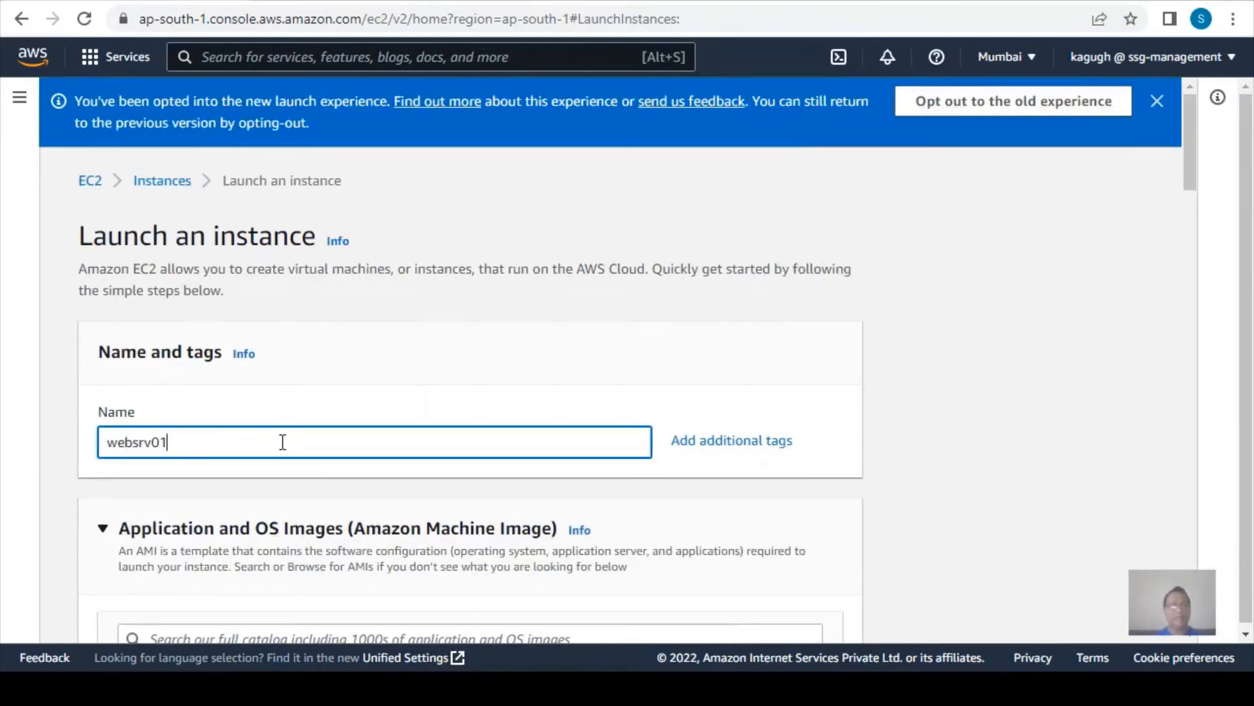
Keep the Amazon Linux 2 image and t2.micro instance type, and select the key pair kp6eitn01 for login.
scroll(293, 454, "down", 3)
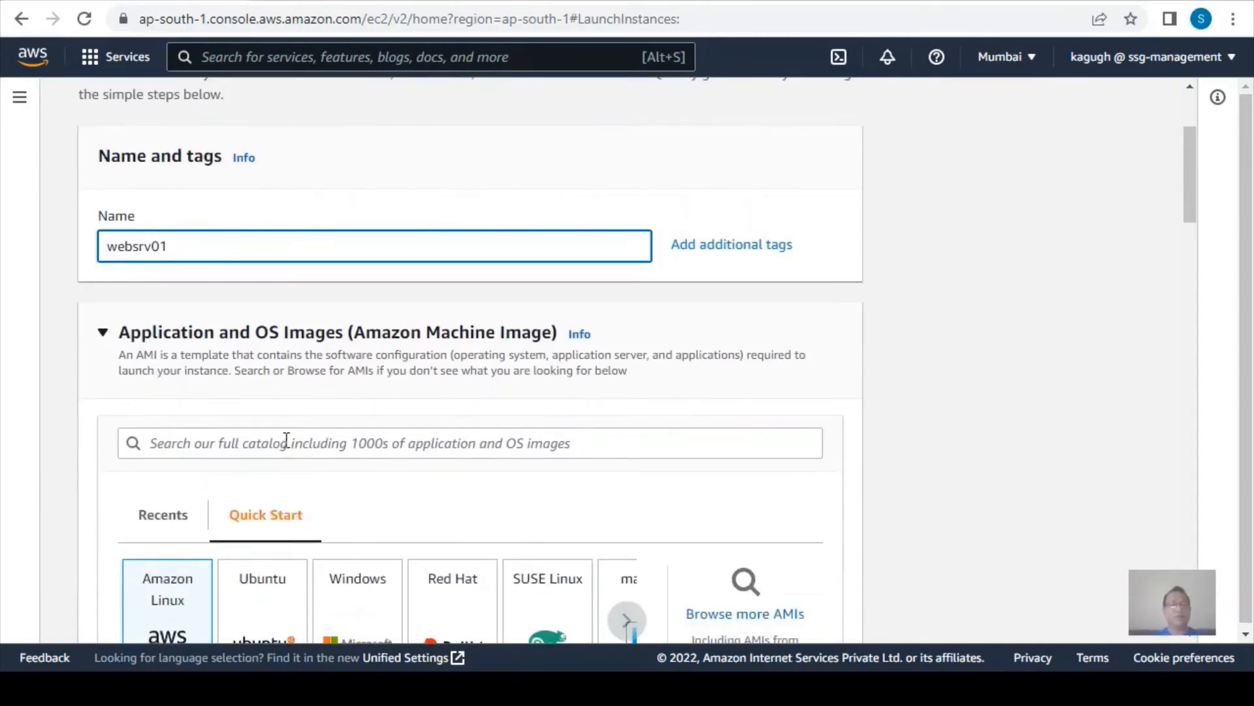
scroll(286, 439, "down", 3)
scroll(462, 396, "down", 3)
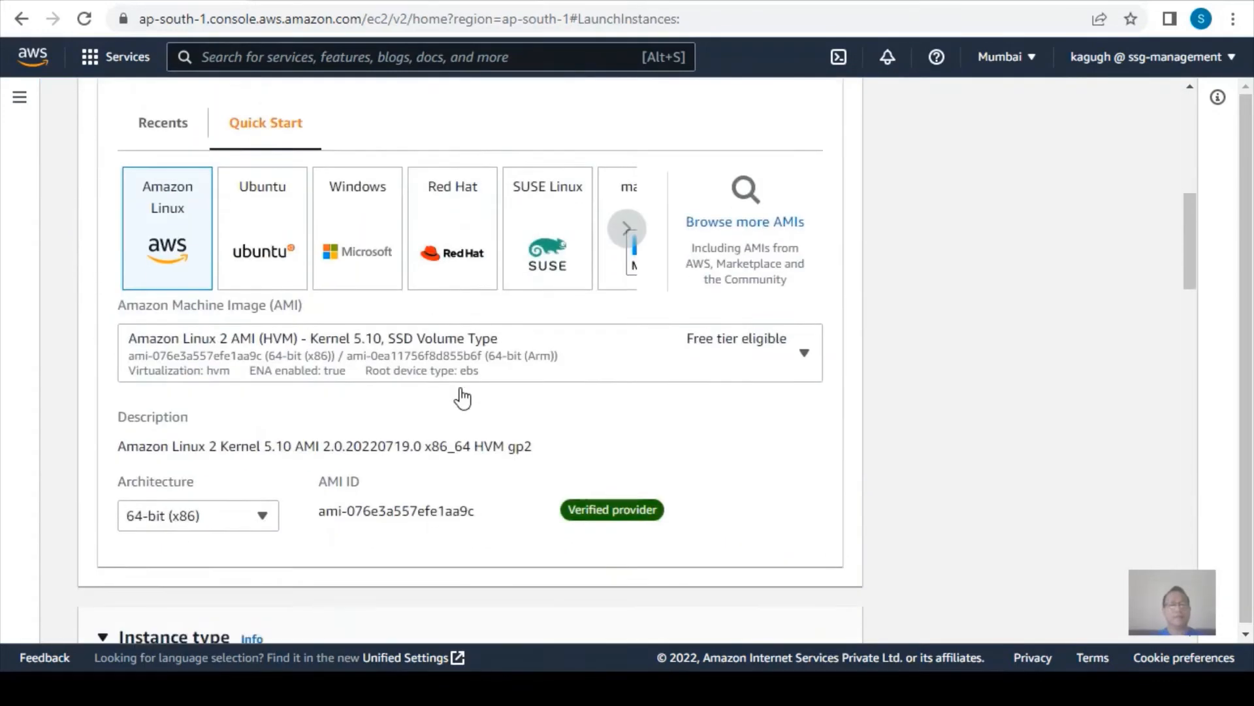
scroll(461, 394, "down", 5)
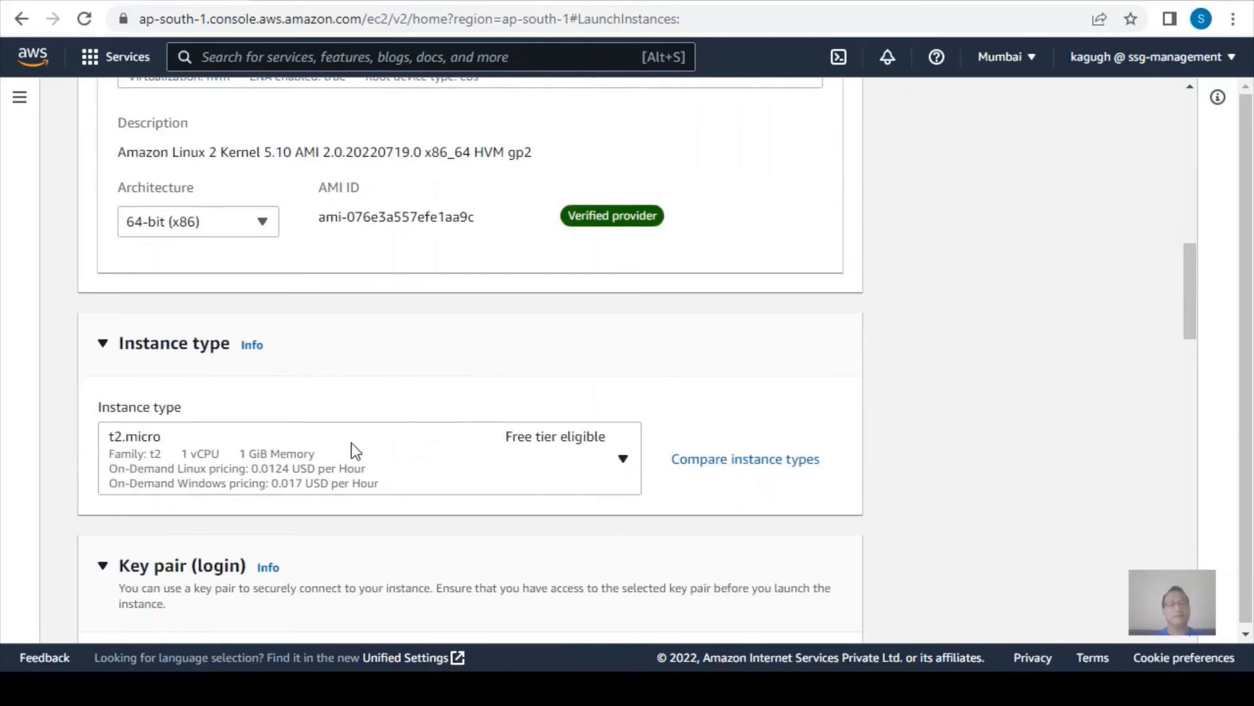
scroll(353, 450, "down", 5)
left_click(196, 394)
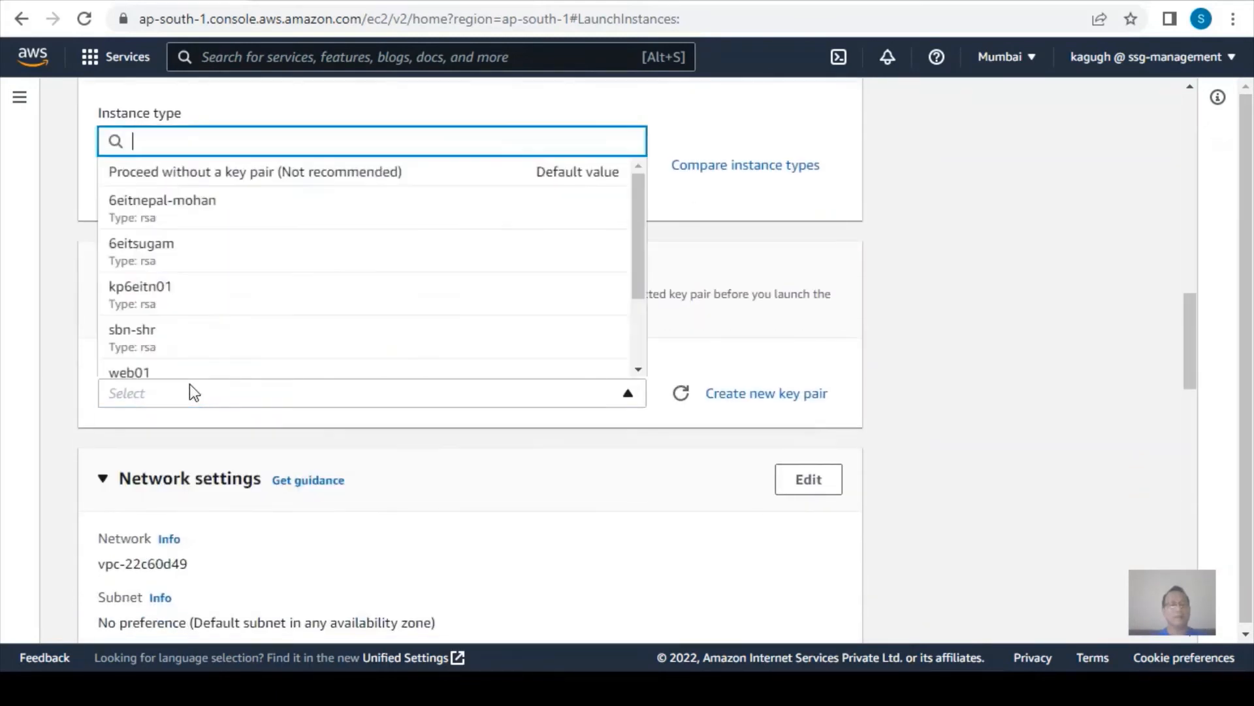
left_click(174, 265)
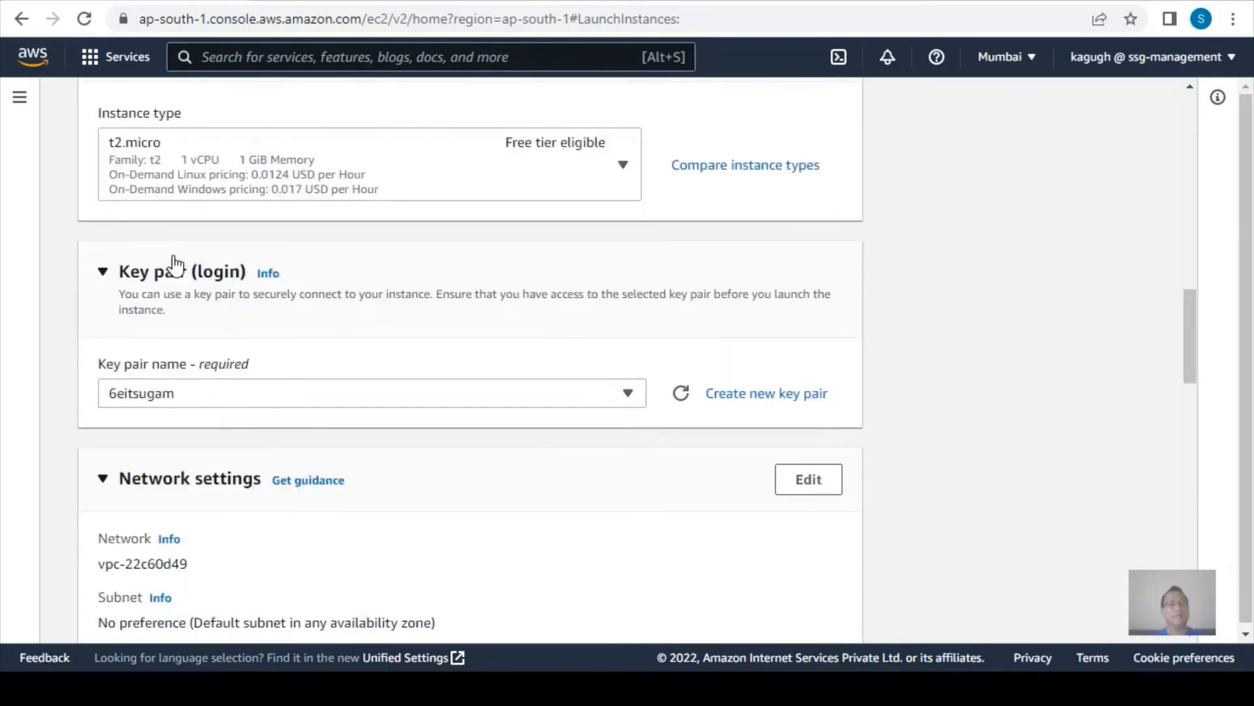
left_click(201, 393)
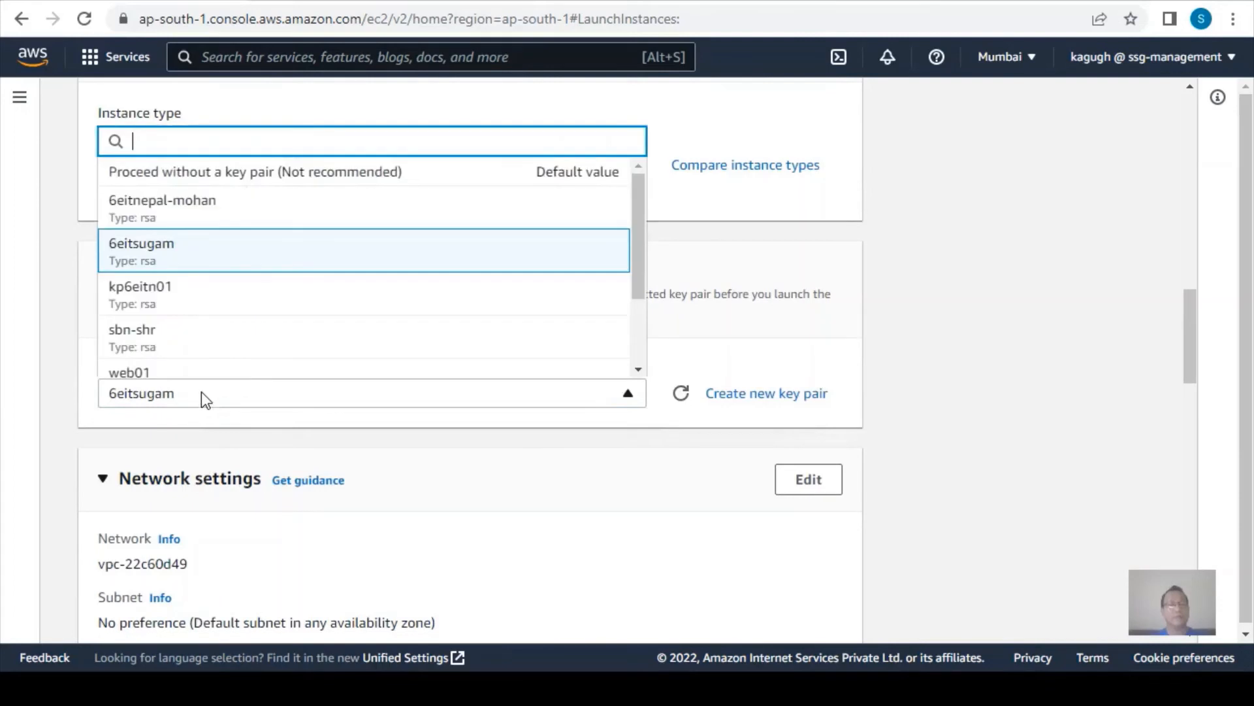
left_click(186, 307)
Edit the instance's network settings and choose vpc10000 as its VPC.
scroll(627, 506, "down", 2)
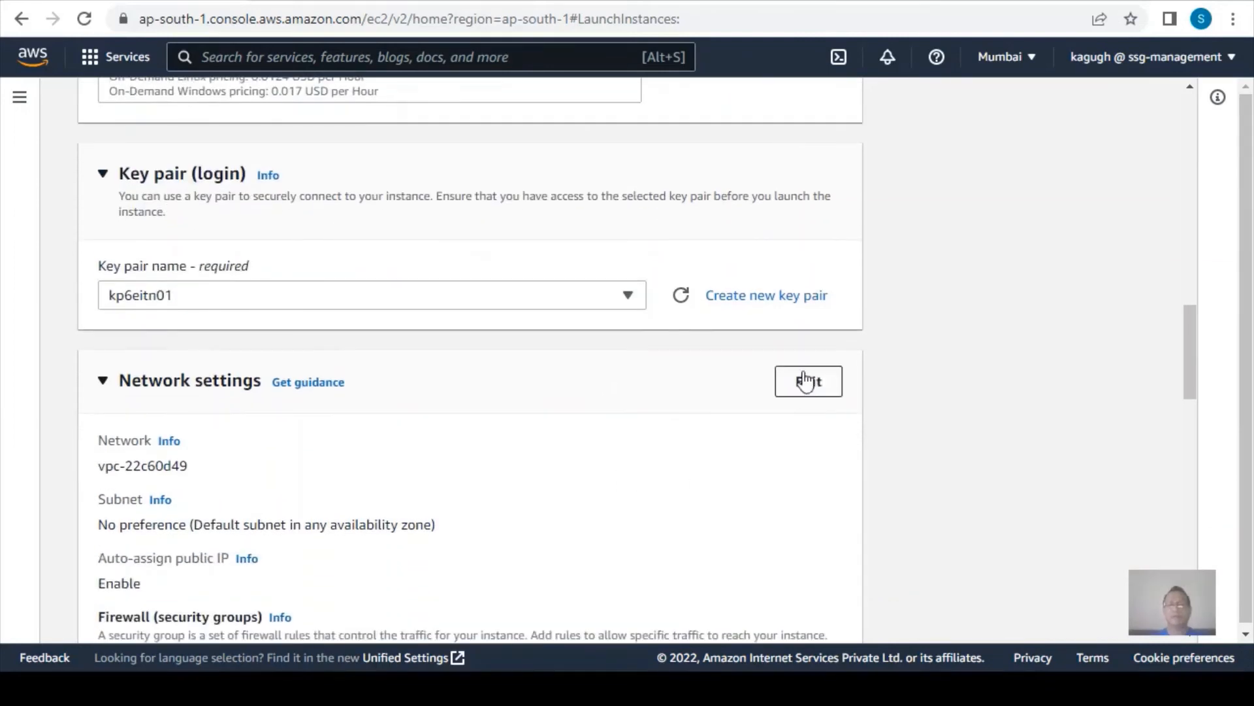
left_click(799, 385)
scroll(332, 435, "down", 2)
scroll(328, 429, "down", 2)
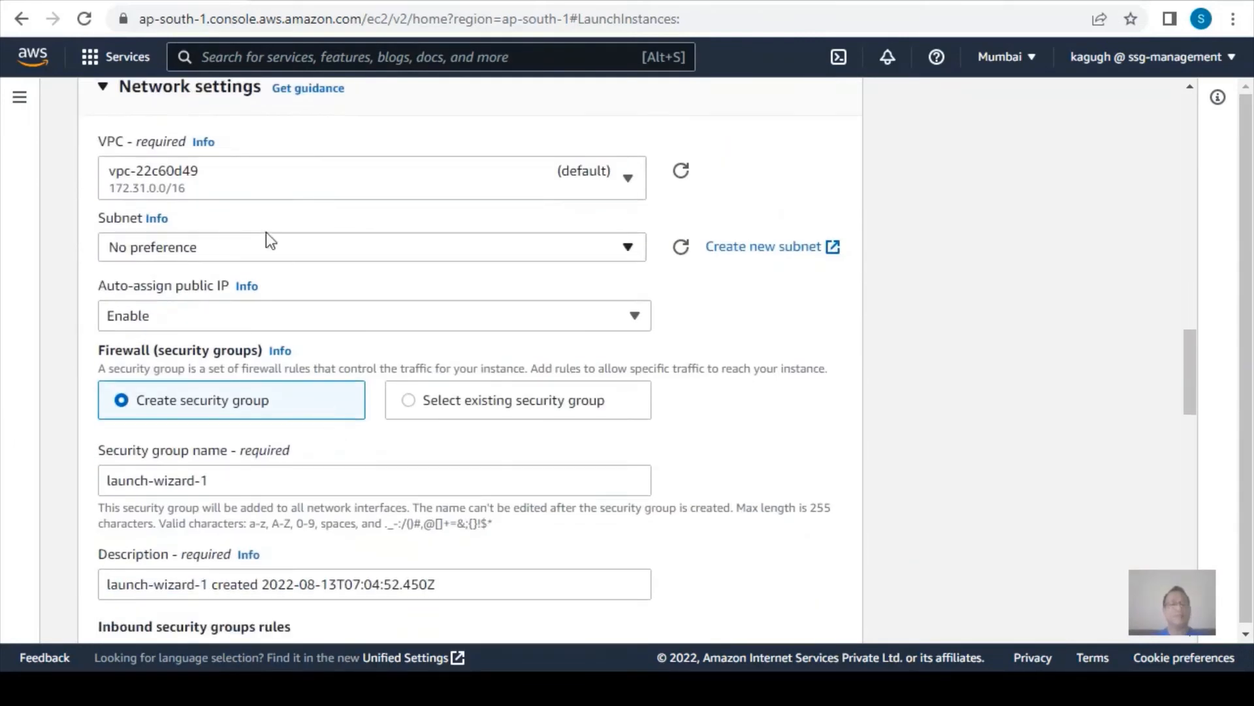
left_click(201, 190)
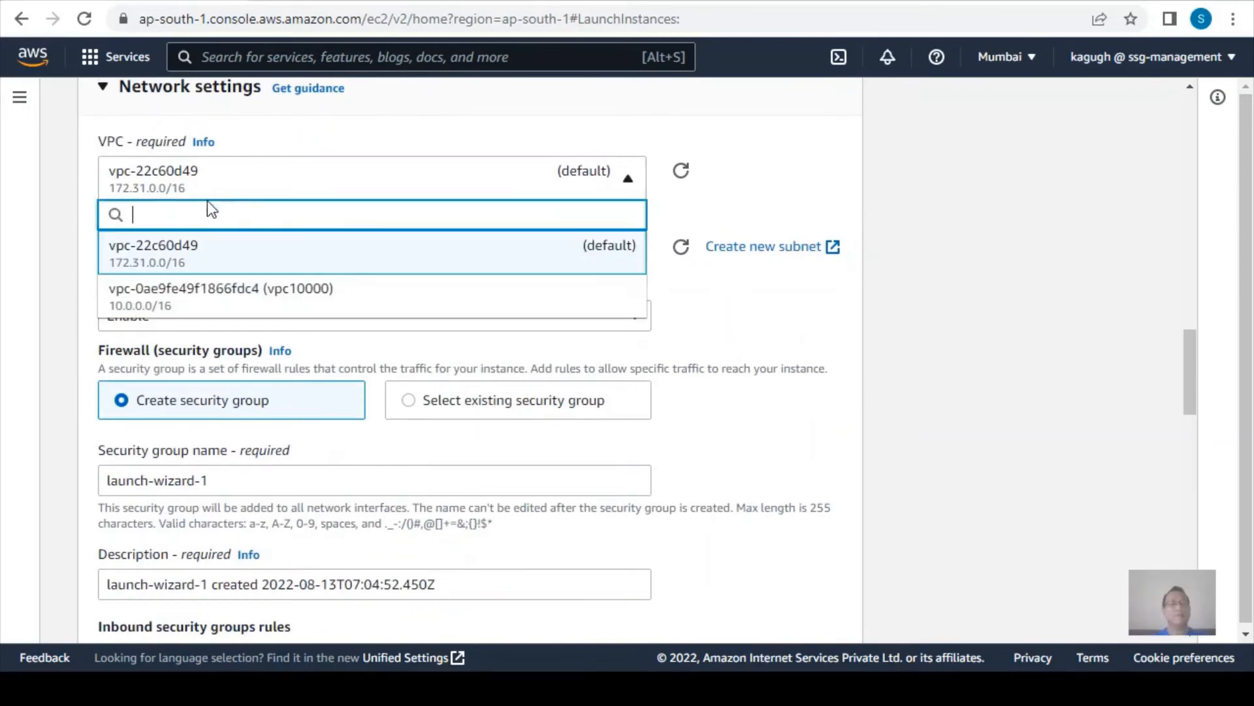
left_click(206, 302)
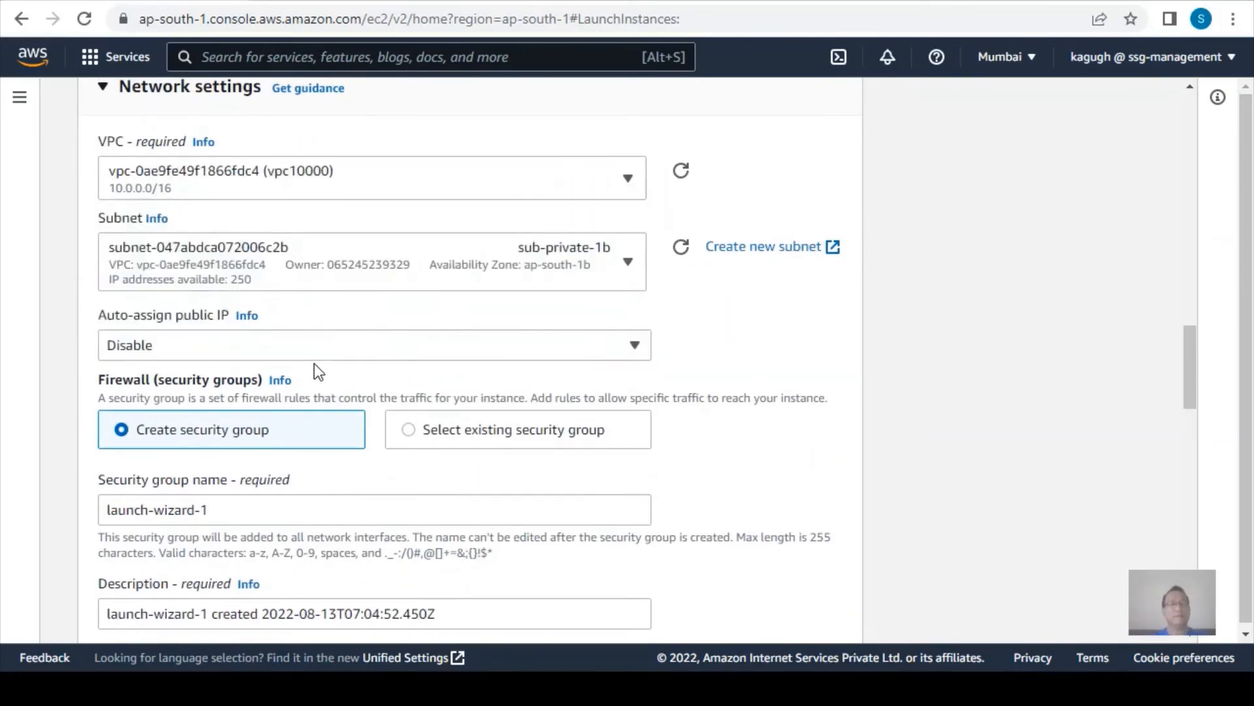
Enable auto-assignment of a public IP and place the instance in the subnet sub-public-1b.
left_click(220, 344)
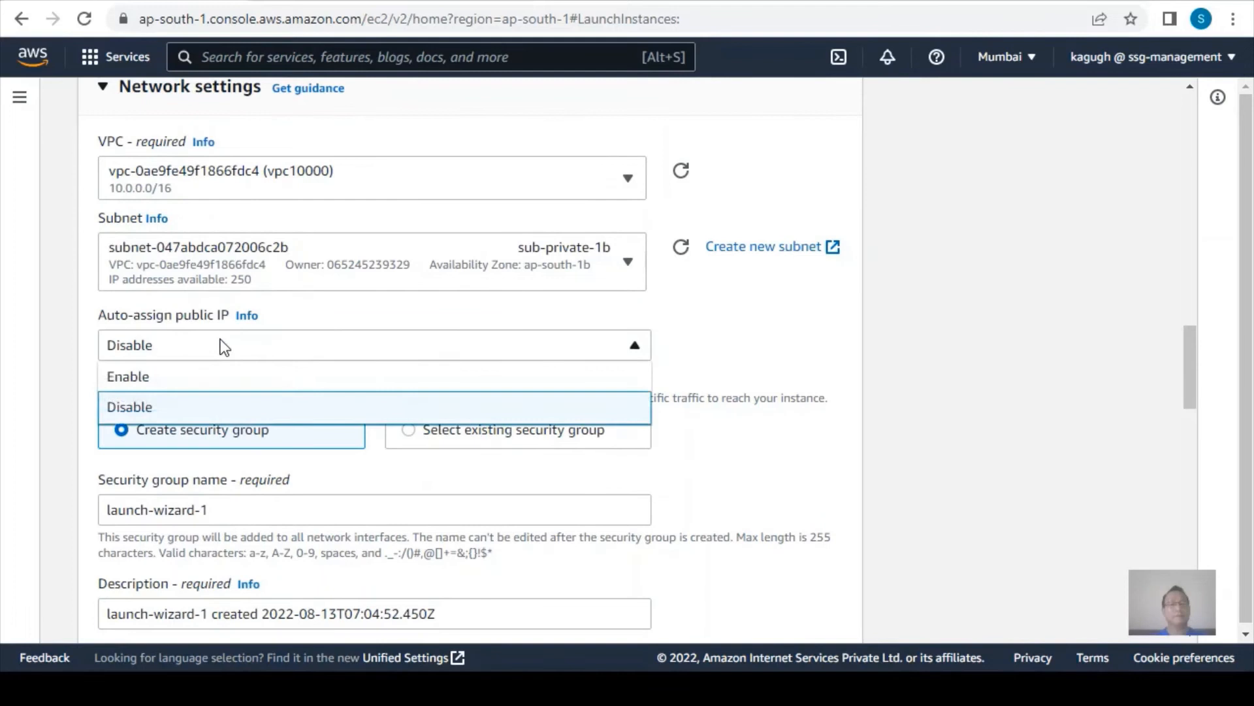
left_click(205, 387)
left_click(288, 256)
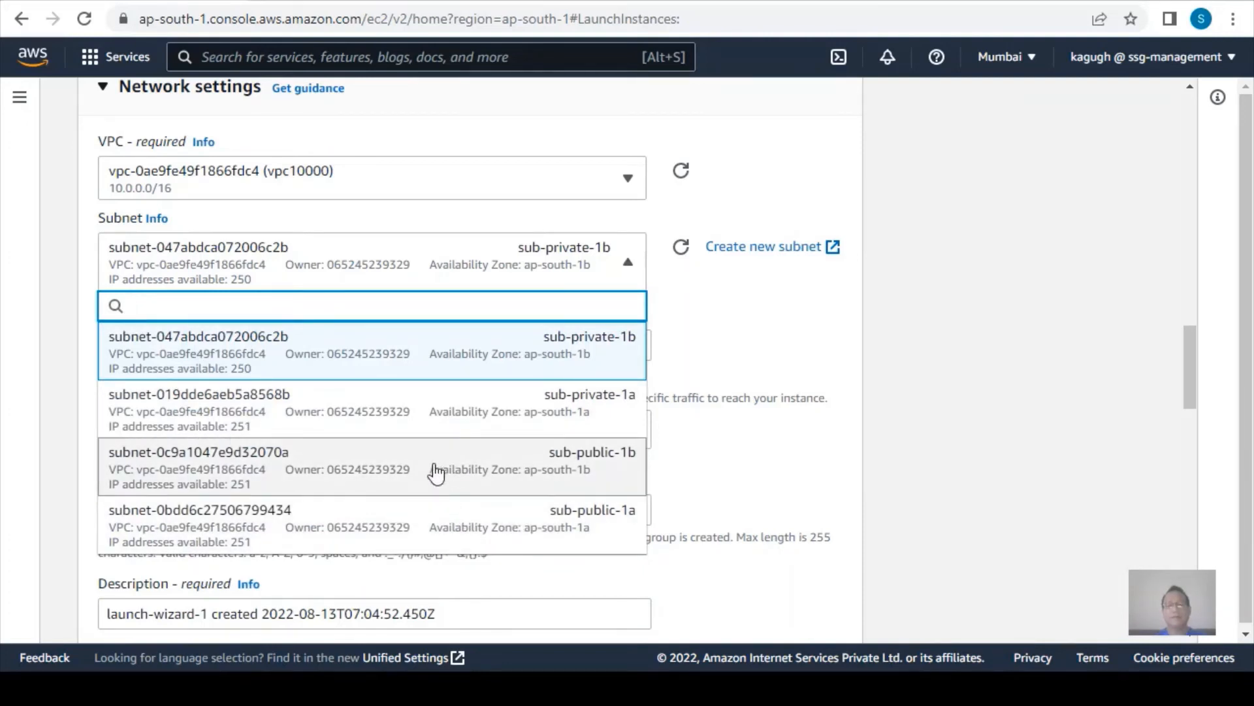
left_click(436, 473)
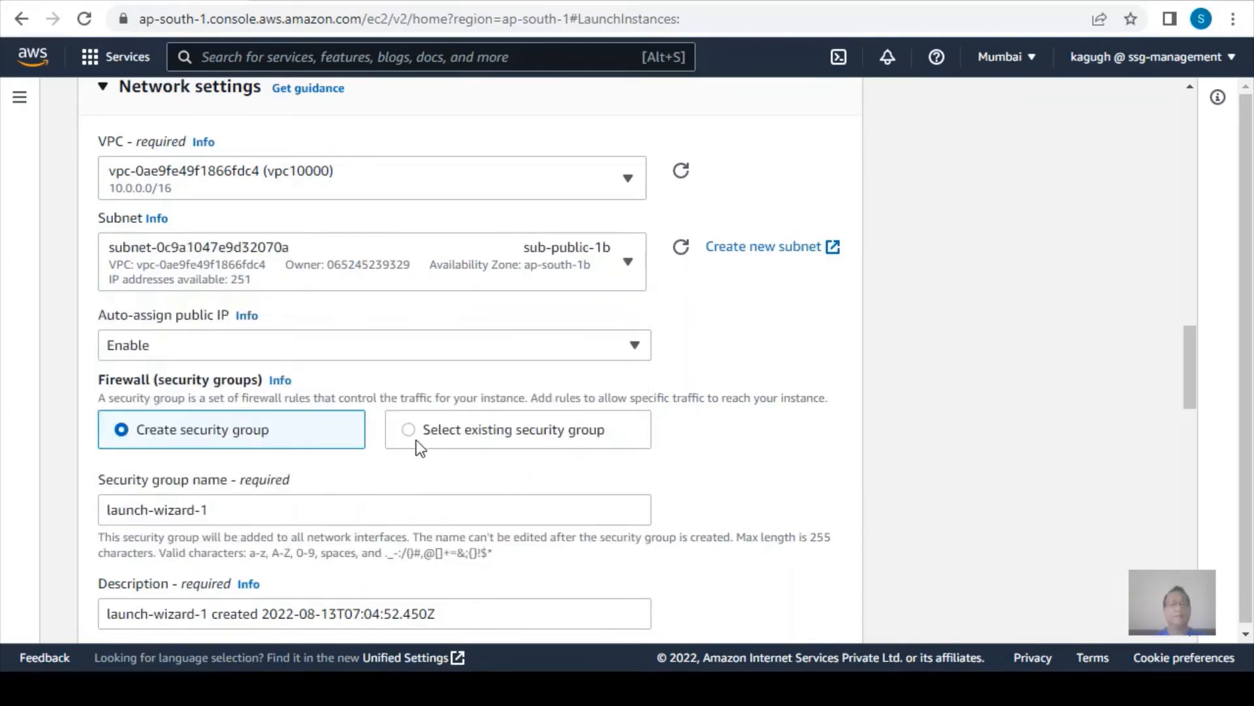
Use an existing security group for the instance and select sg10000.
scroll(417, 442, "down", 2)
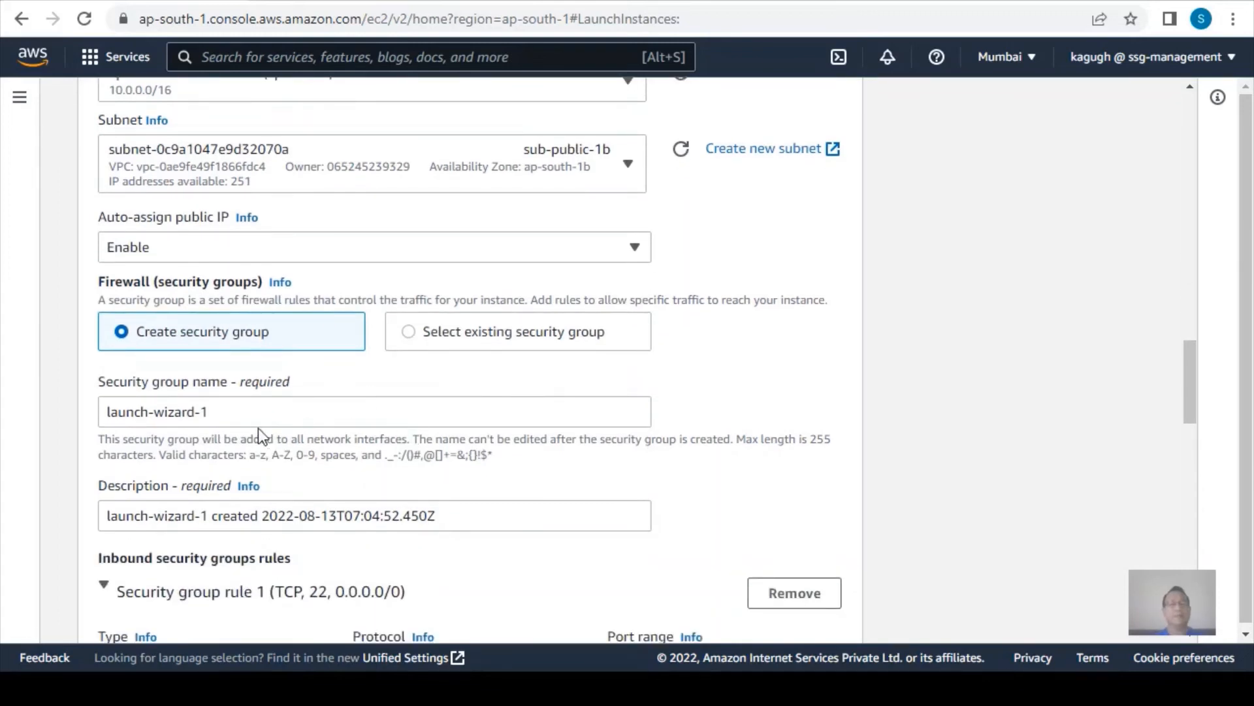
left_click(416, 334)
left_click(323, 418)
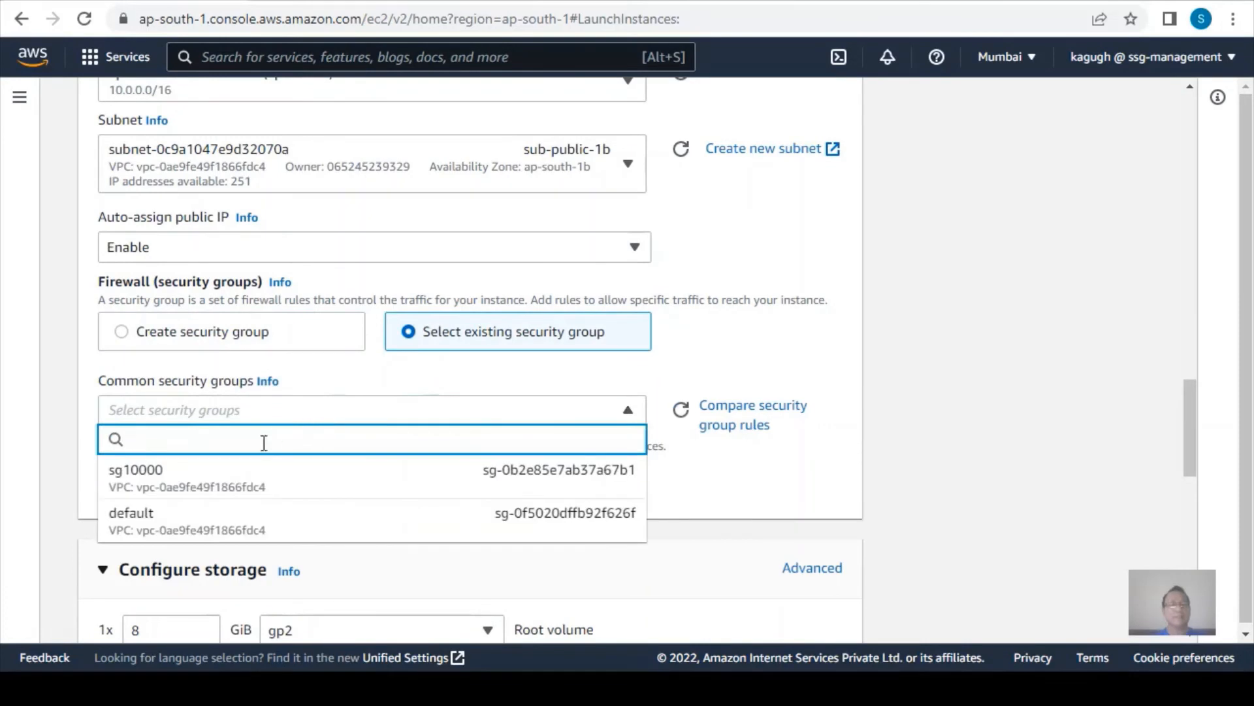
left_click(186, 479)
Review the advanced network configuration, the storage settings and the launch summary of the instance.
scroll(362, 477, "down", 3)
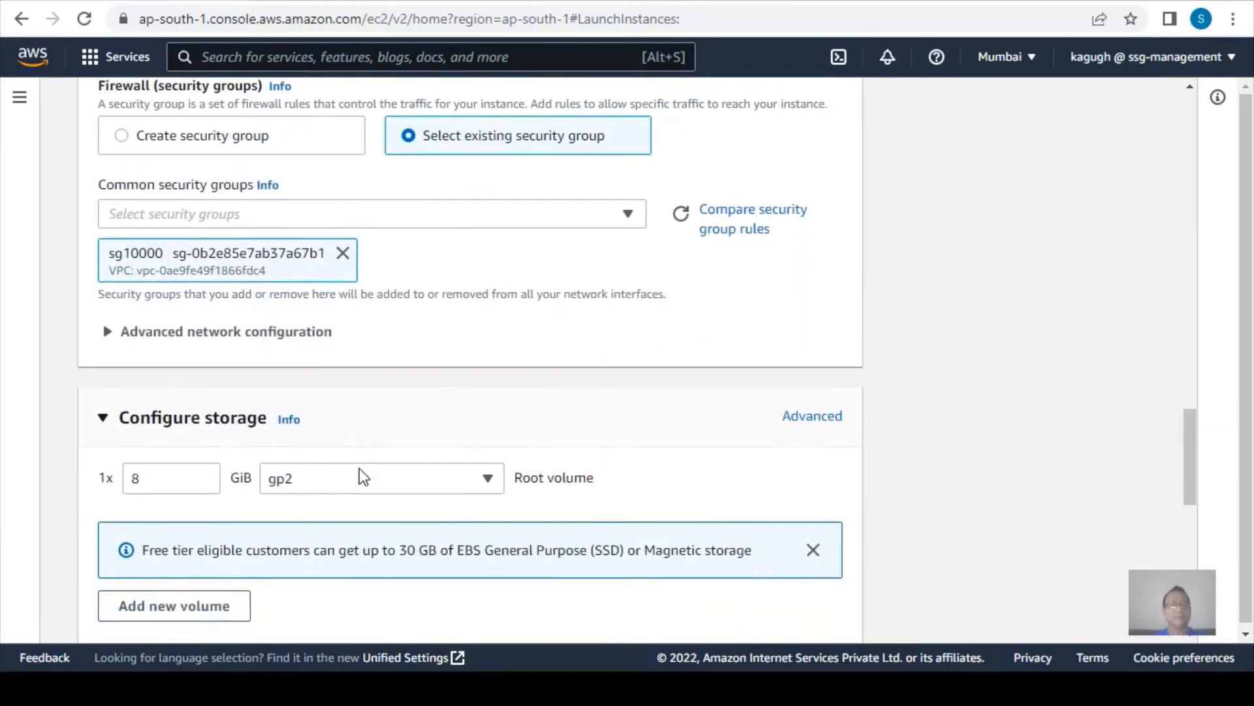
scroll(361, 476, "down", 1)
scroll(302, 314, "down", 1)
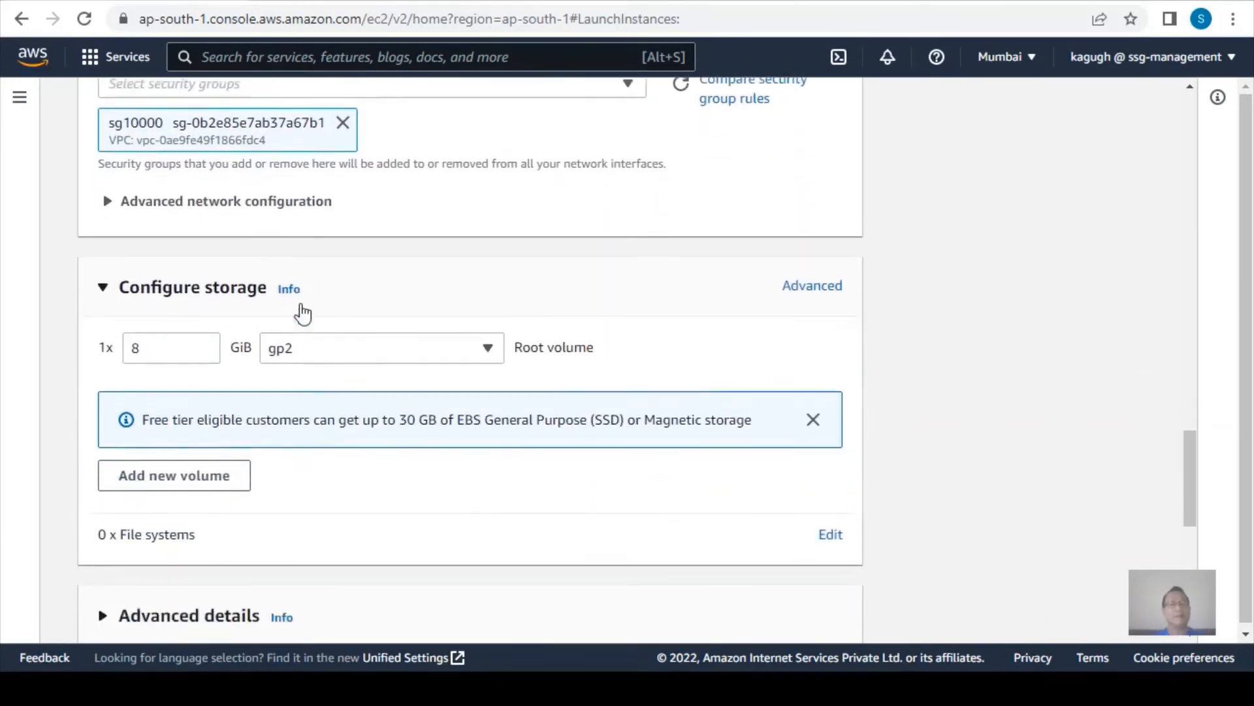
scroll(301, 314, "down", 1)
left_click(106, 135)
scroll(501, 387, "down", 6)
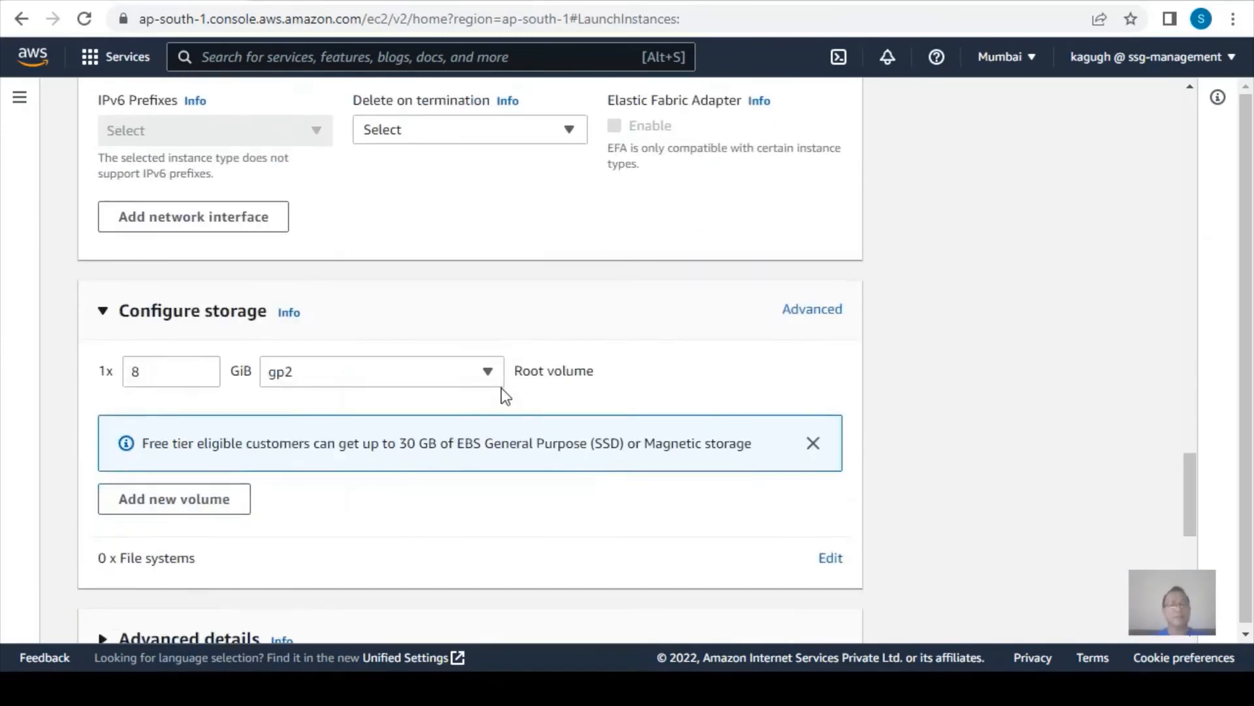
scroll(500, 387, "down", 10)
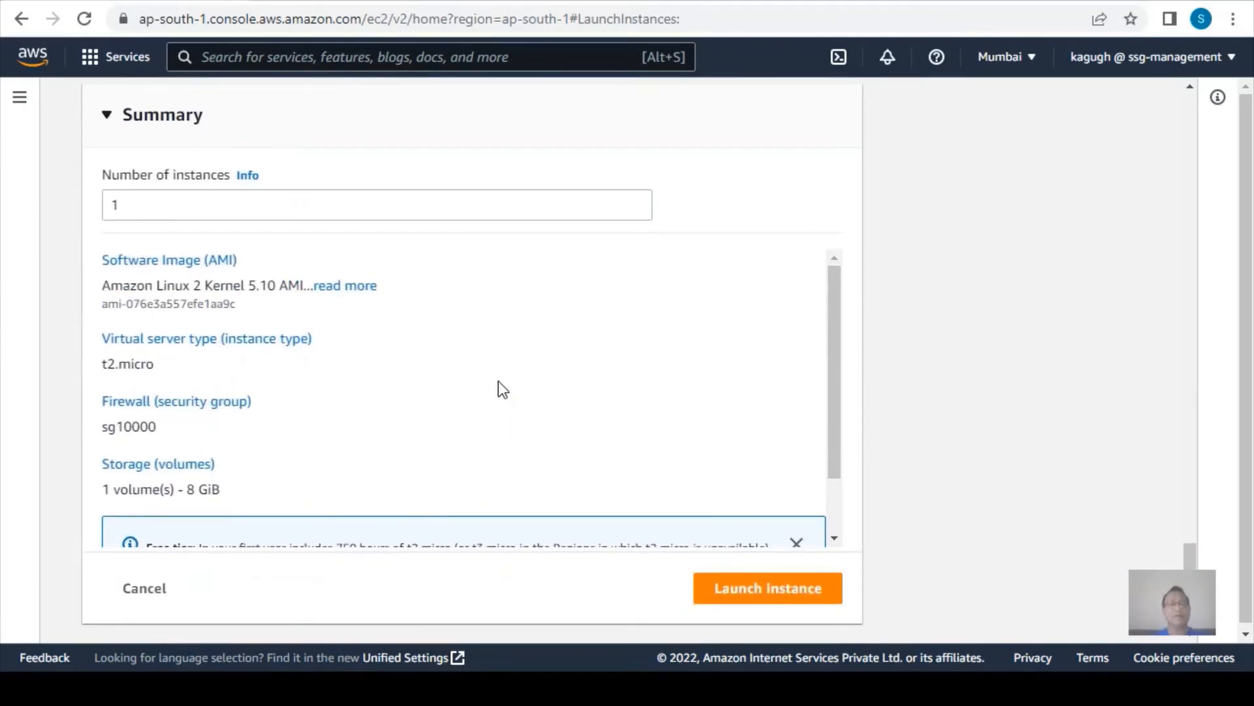
scroll(500, 385, "up", 6)
scroll(499, 385, "down", 6)
scroll(834, 524, "down", 1)
scroll(532, 370, "up", 1)
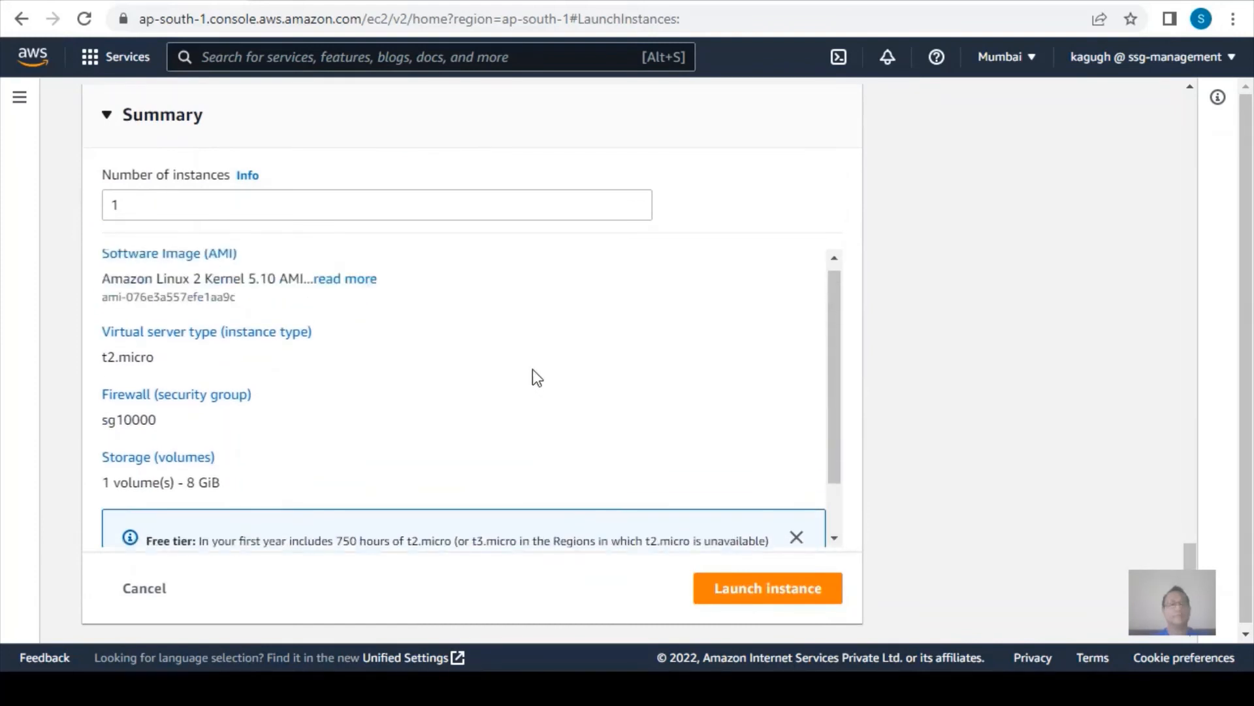
scroll(516, 363, "up", 9)
scroll(515, 358, "down", 4)
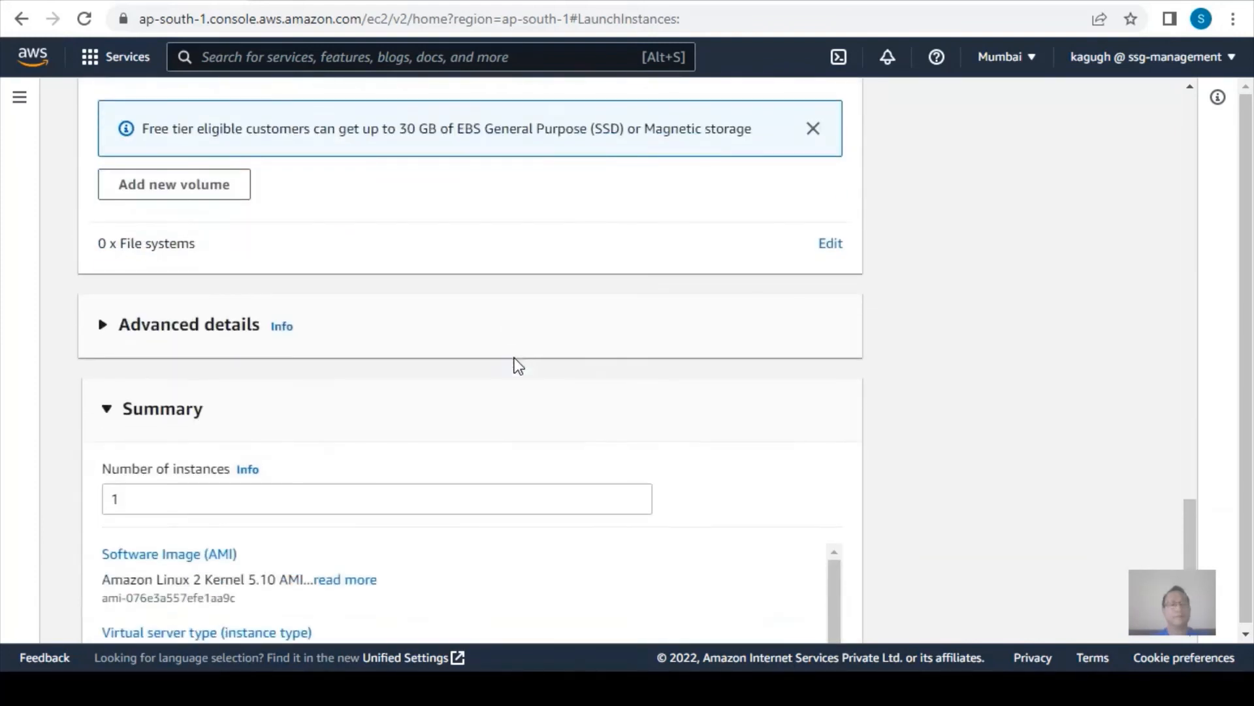
Paste a bash user data script that updates packages, installs and enables httpd, installs mysql and writes a welcome index.html, and highlight its mysql line.
left_click(105, 327)
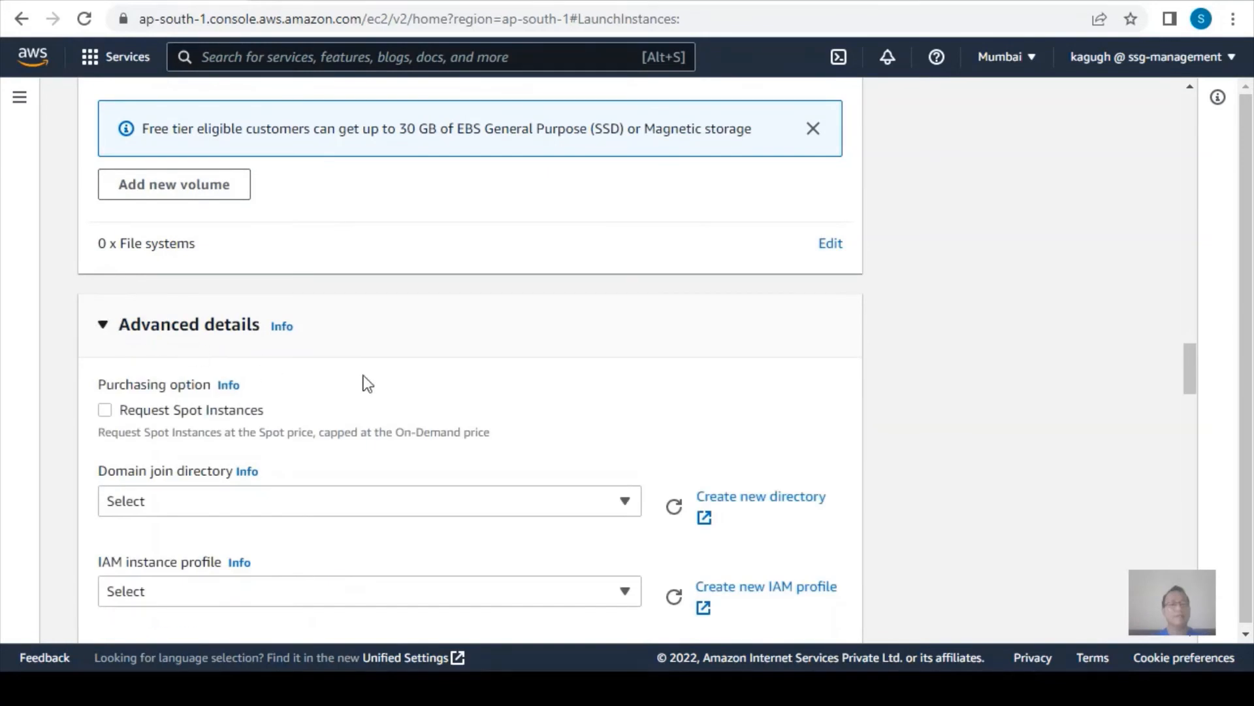
scroll(366, 379, "down", 20)
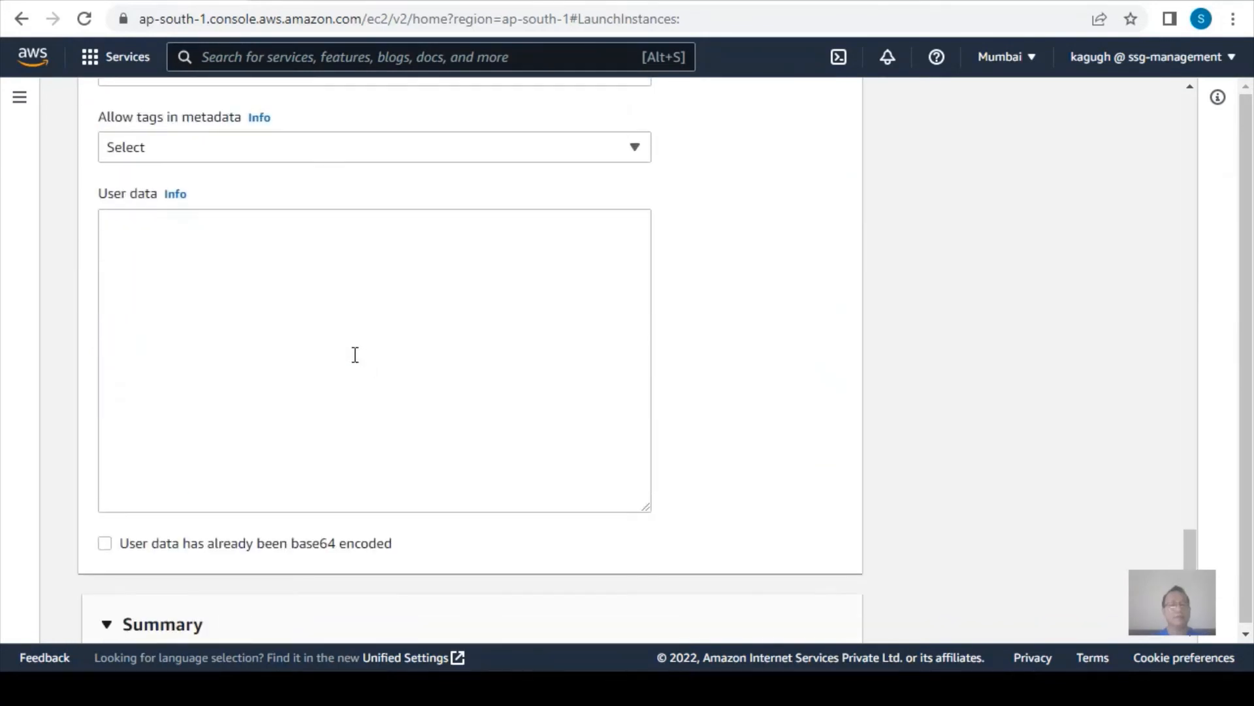
left_click(239, 268)
type("#!/bin/bash yum update -y yum install httpd -y systemctl start httpd systemctl enable httpd sudo yum install mysql -y echo \"<h1>Welcome! This message is from `hostname` EC2 in the AWS Cloud<h1>\" > /var/www/html/index.html")
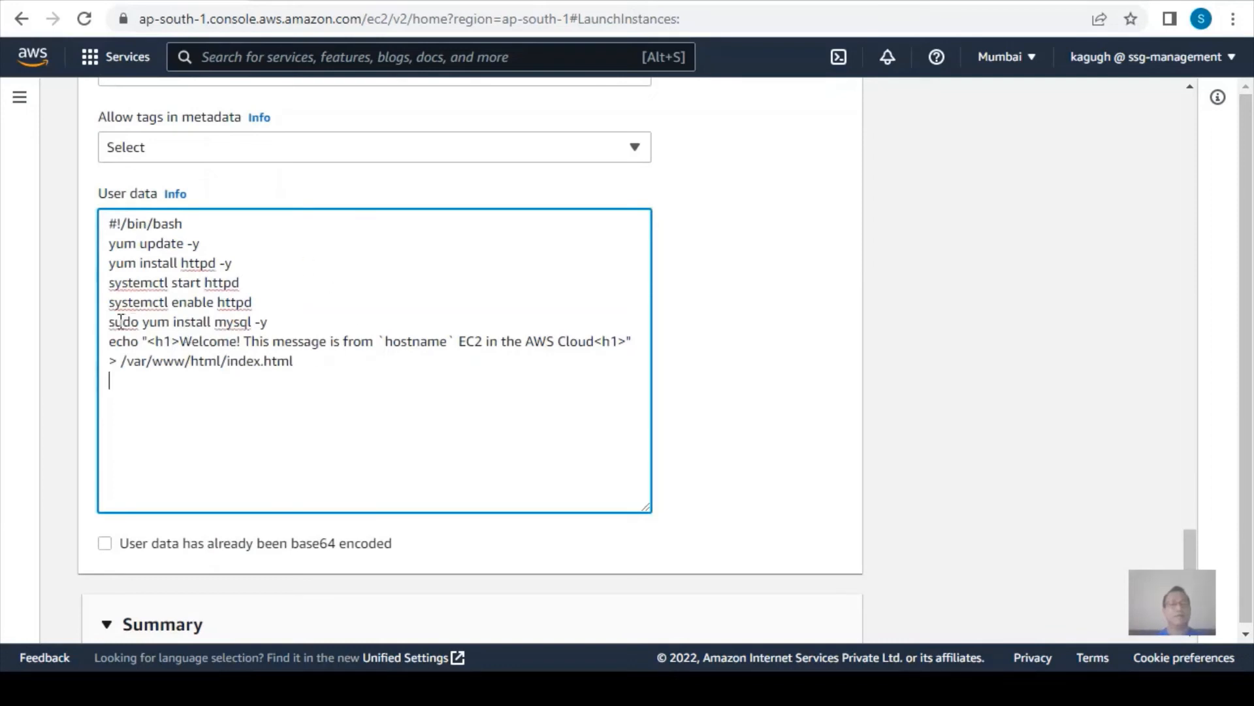
left_click_drag(123, 321, 279, 326)
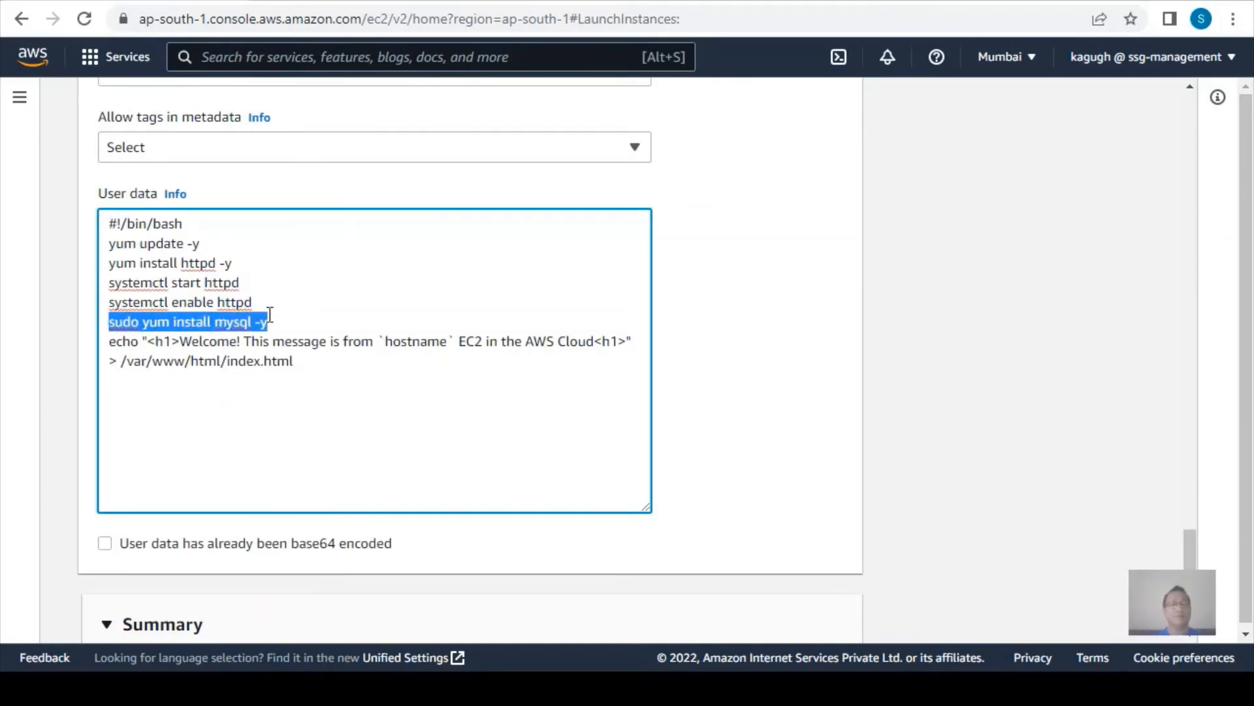
Launch the single websrv01 instance and open the instances list to see its state.
scroll(411, 384, "up", 20)
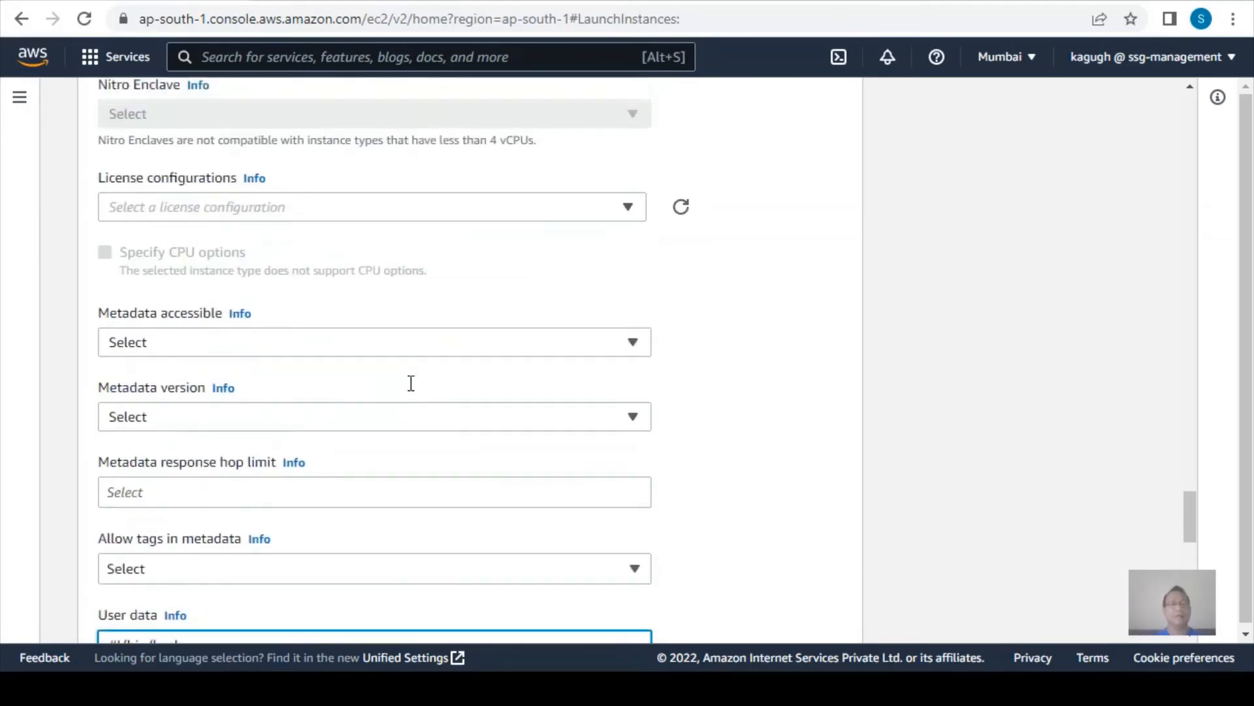
scroll(403, 379, "down", 20)
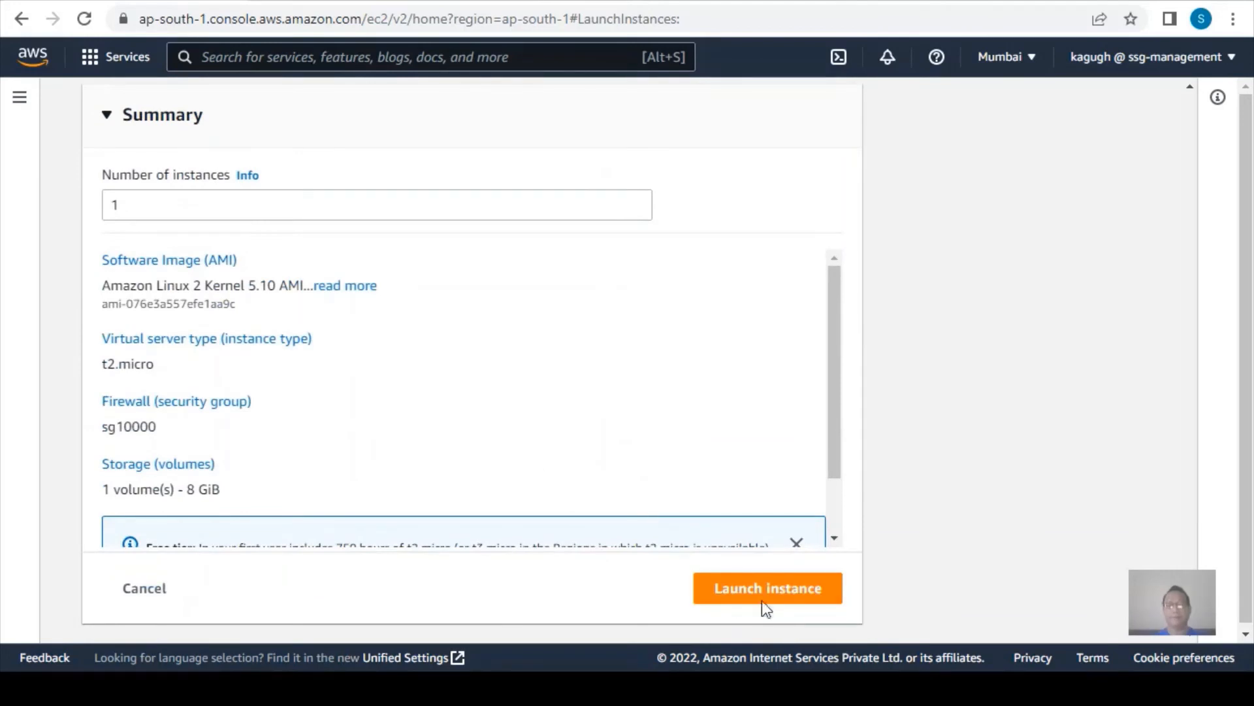
left_click(762, 600)
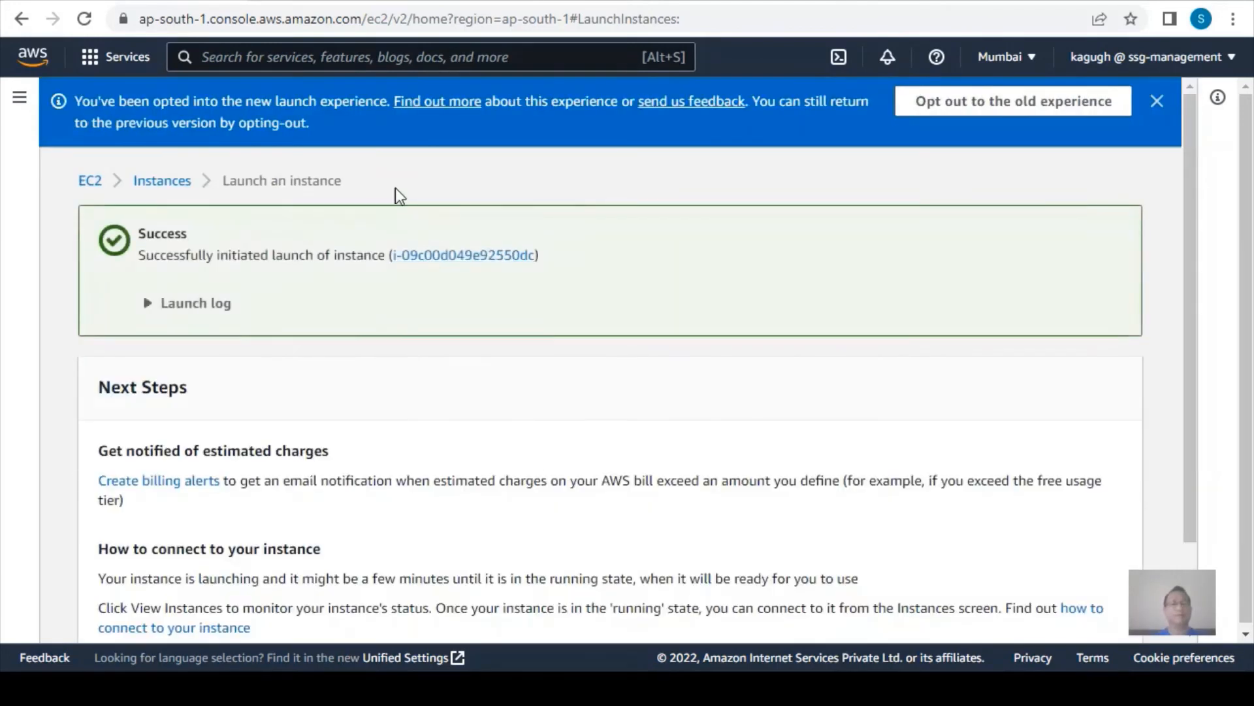
left_click(157, 181)
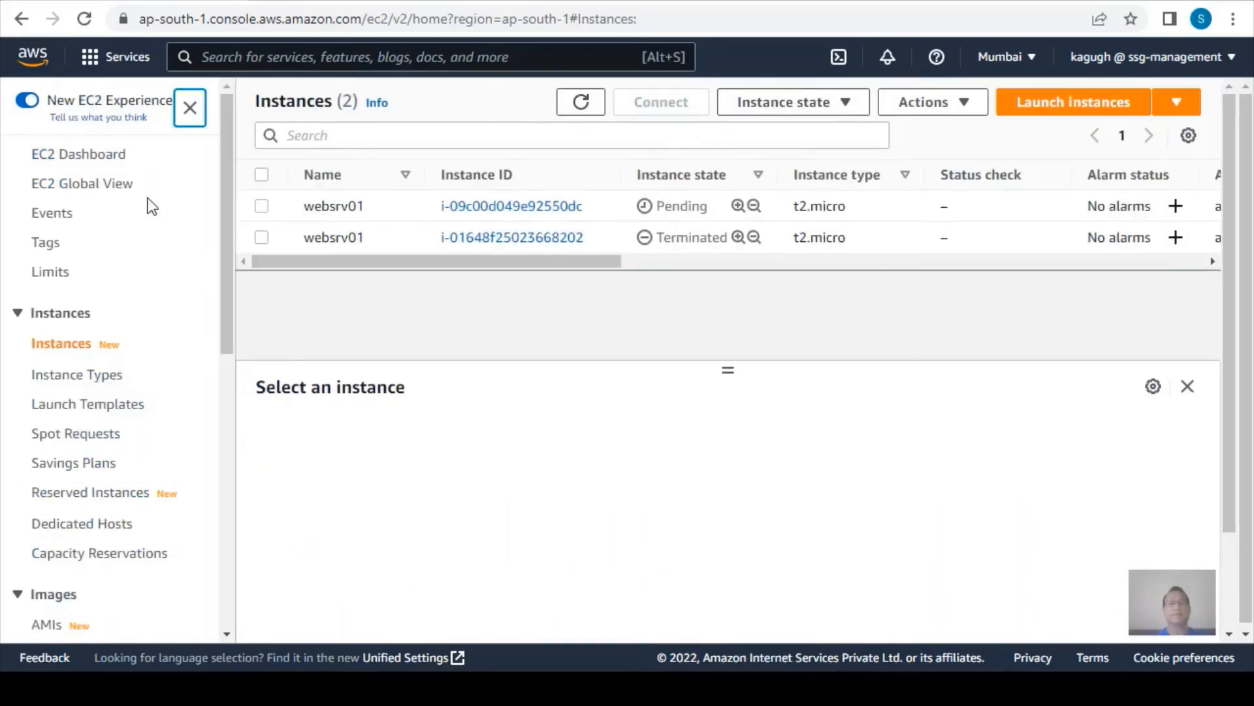
Refresh the EC2 instances list, select the newly launched websrv01 instance and copy its public IPv4 address.
left_click(91, 155)
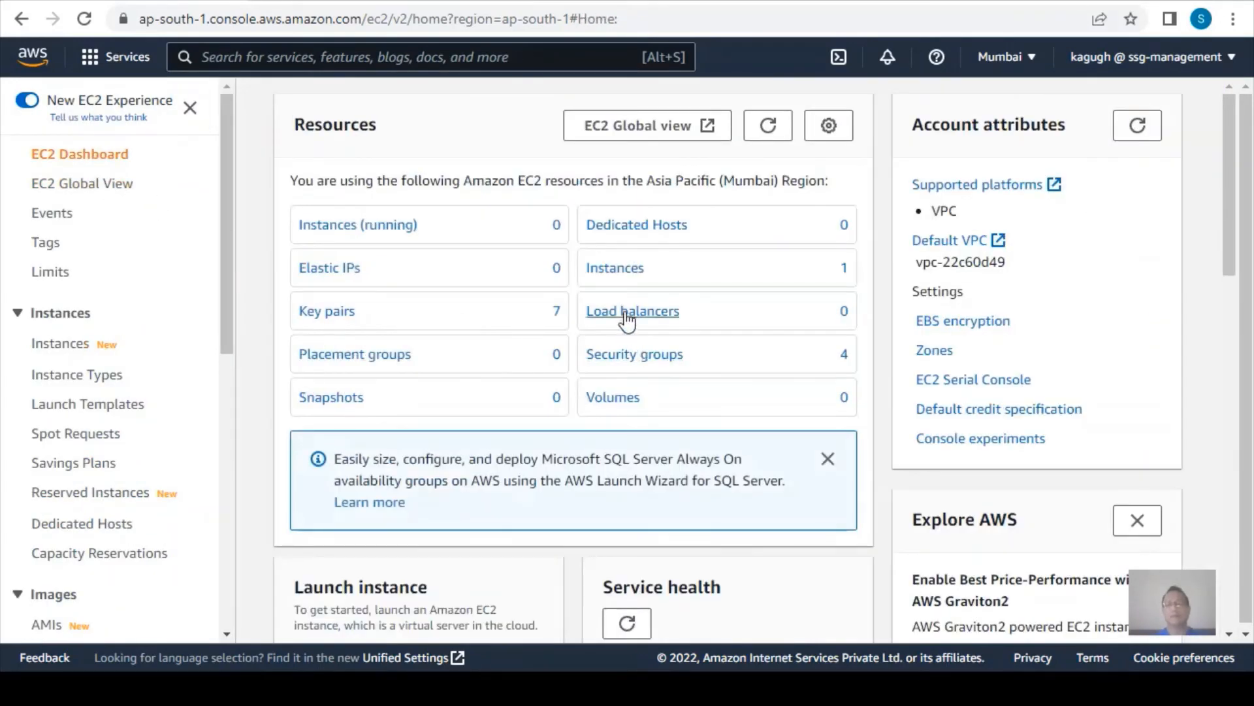
left_click(617, 266)
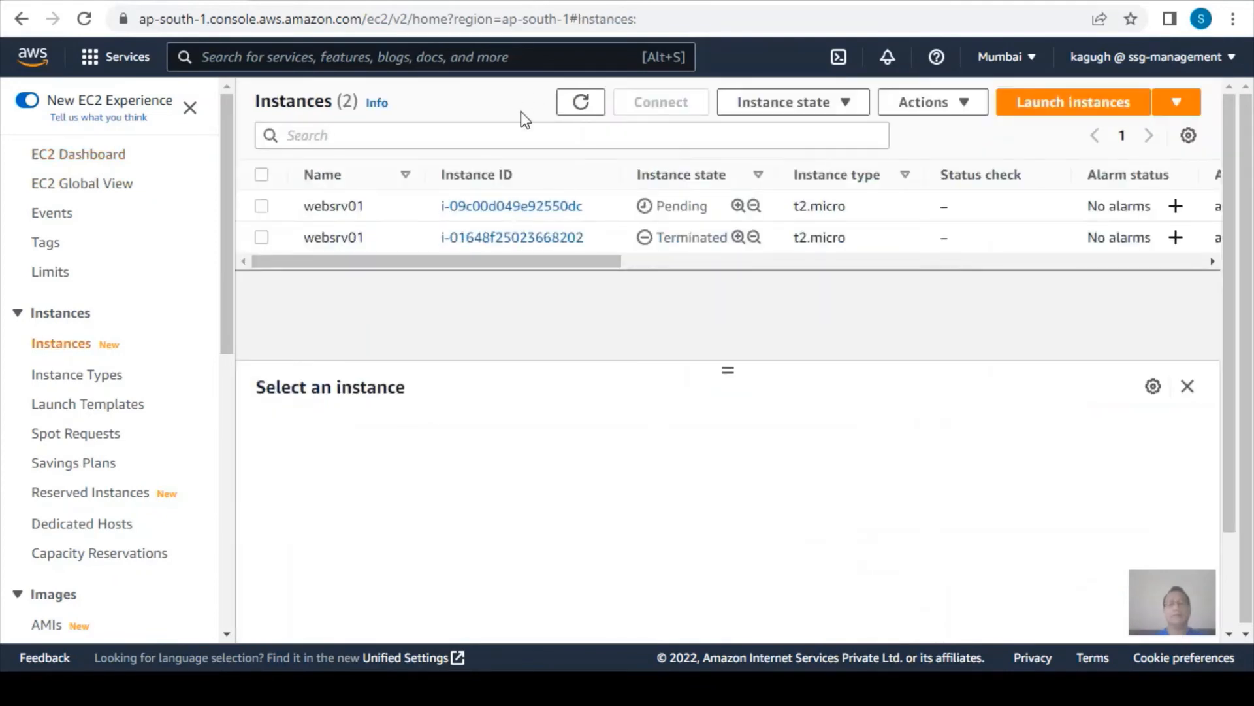
left_click(581, 103)
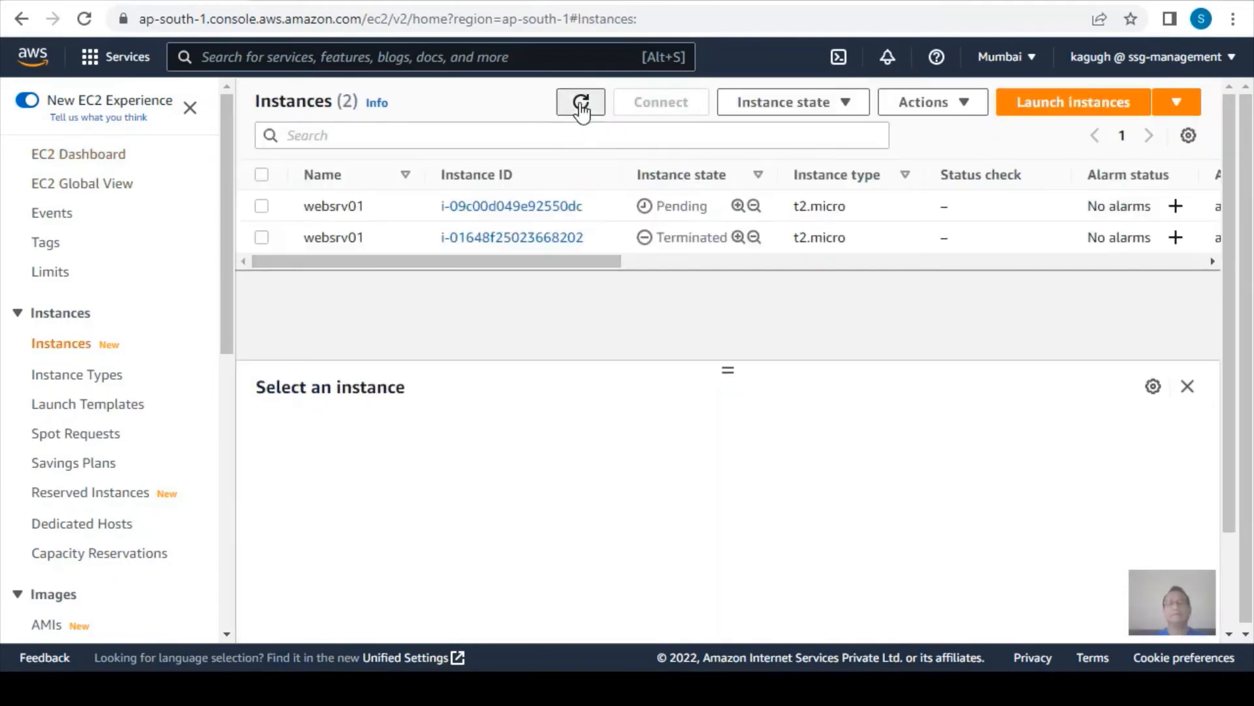
left_click(581, 105)
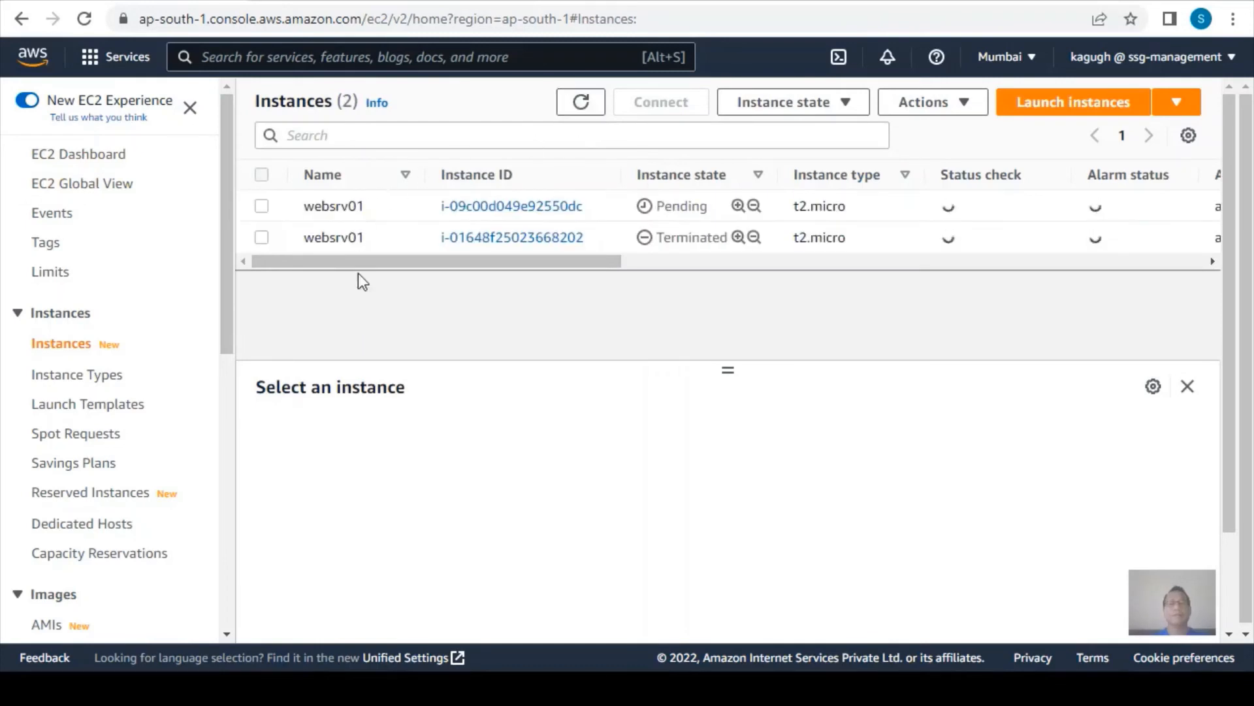
left_click(261, 206)
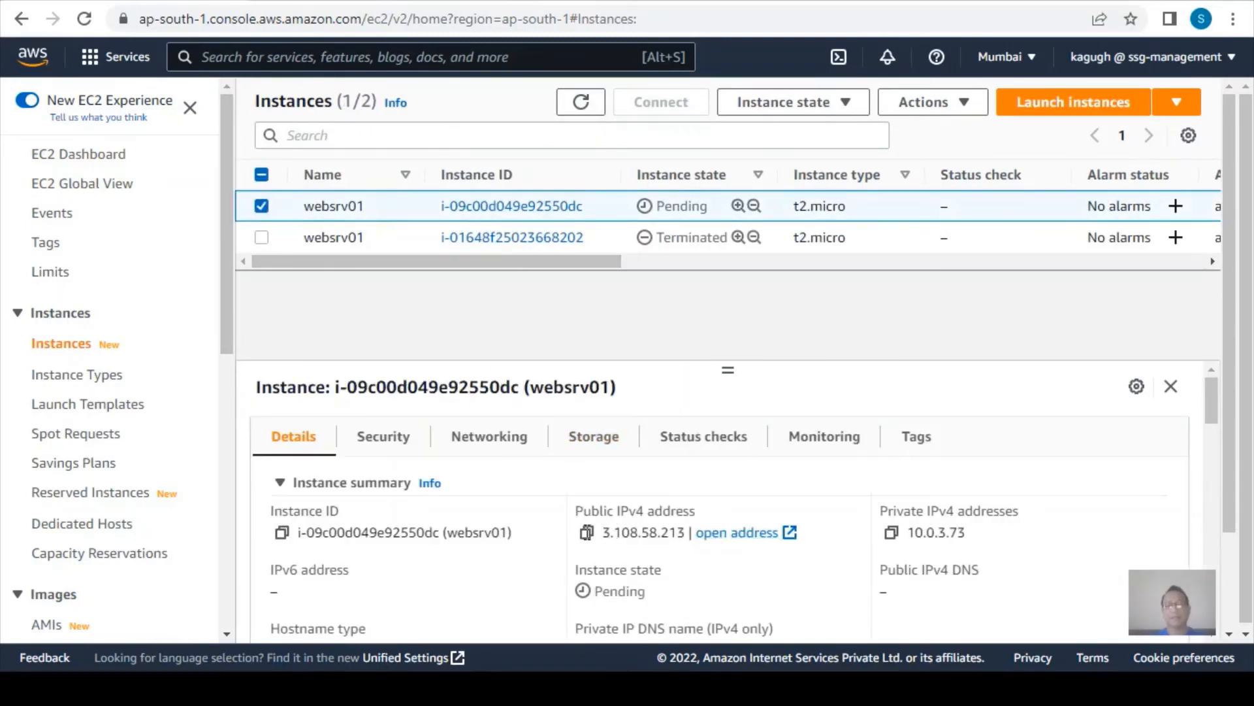
left_click(587, 534)
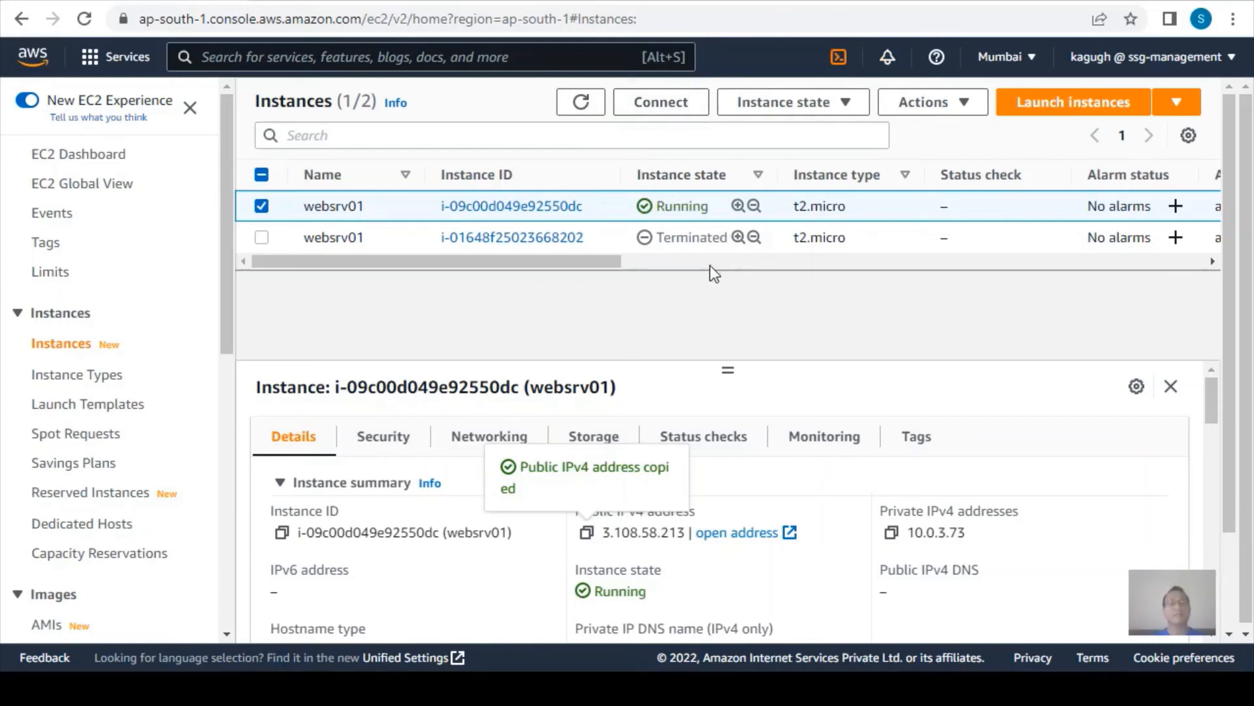
left_click(322, 1)
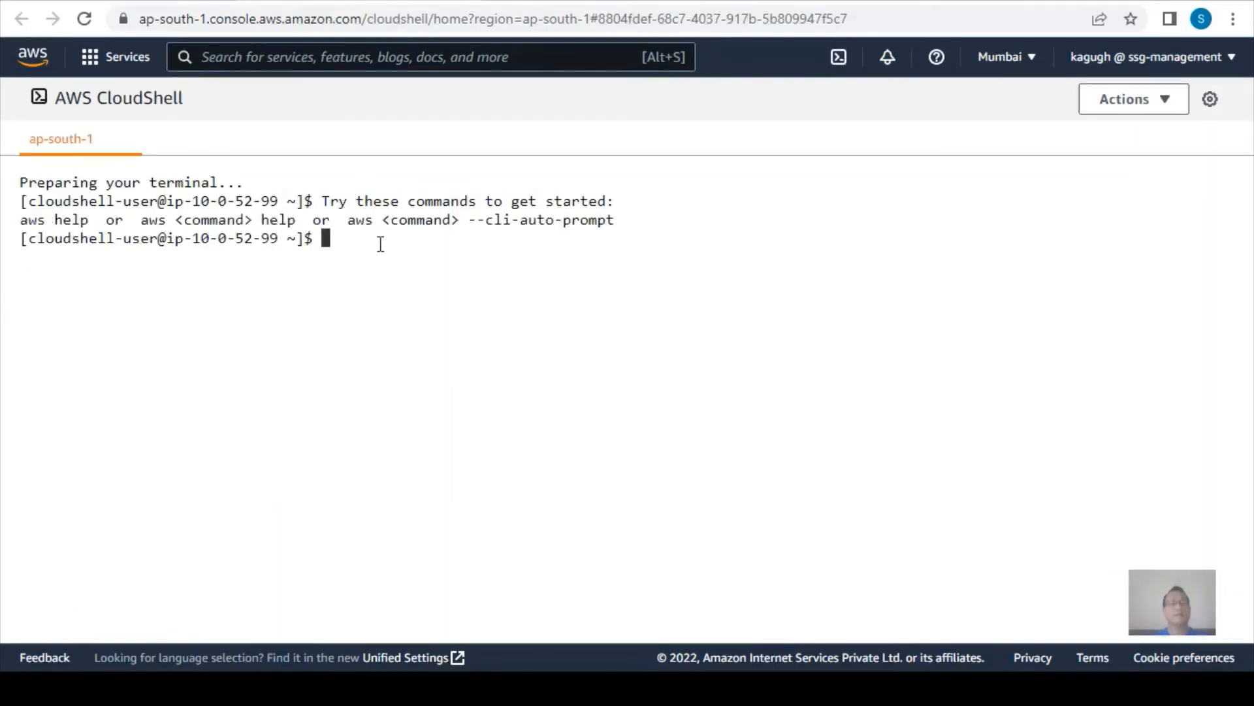
key("ctrl+v")
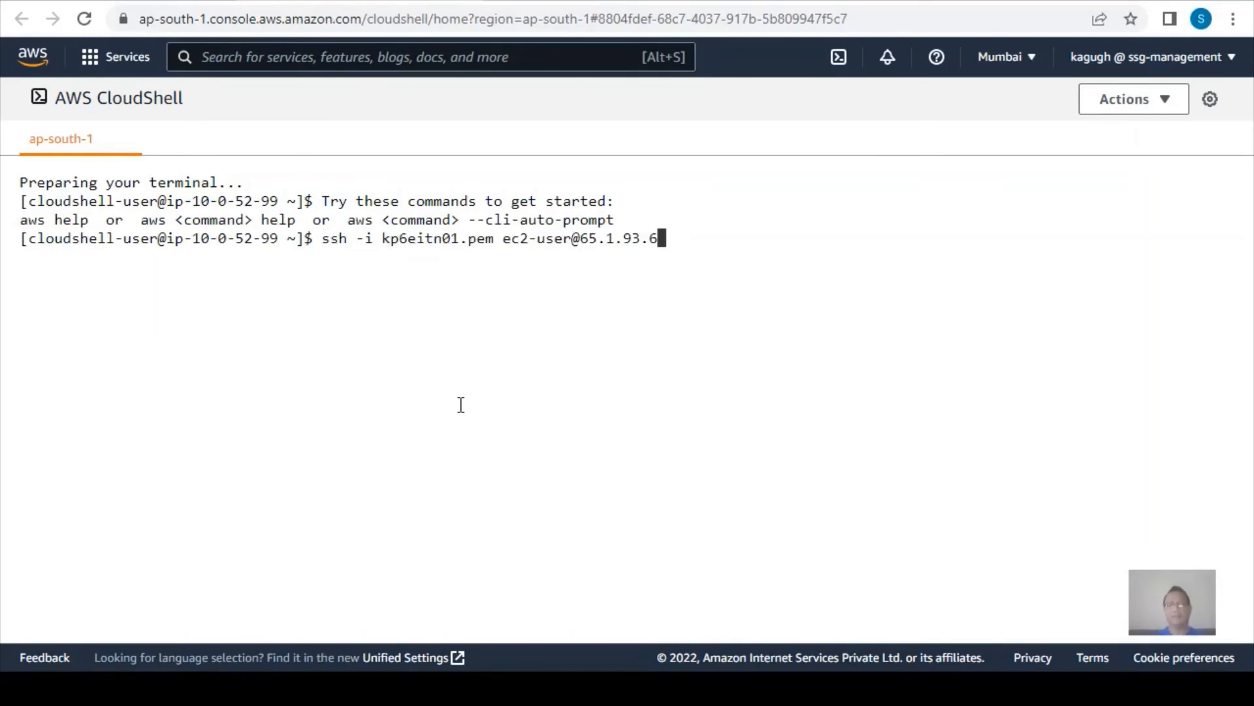
key("BackSpace")
key("BackSpace")
key("BackSpace")
key("BackSpace")
key("BackSpace")
key("BackSpace")
key("BackSpace")
key("BackSpace")
key("BackSpace")
key("ctrl+v")
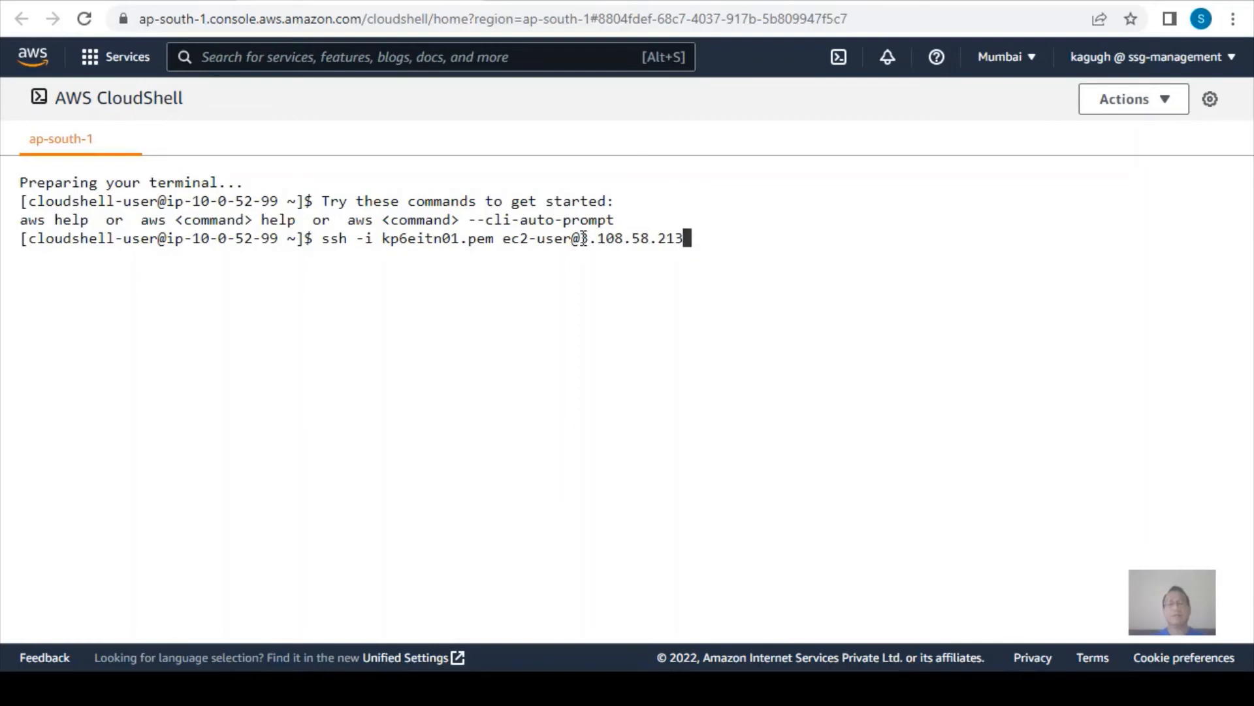
left_click_drag(584, 238, 686, 238)
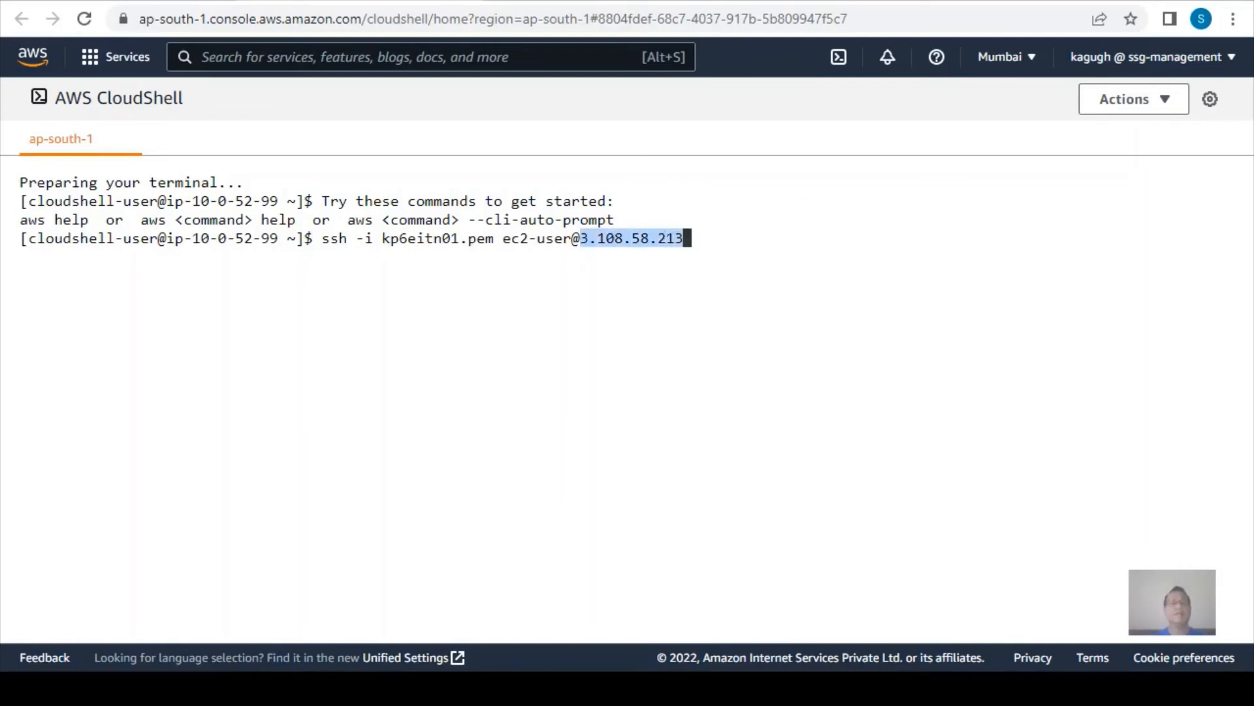
Check the state of websrv01 in the instances list, run the prepared SSH command and accept the host with yes.
left_click(186, 1)
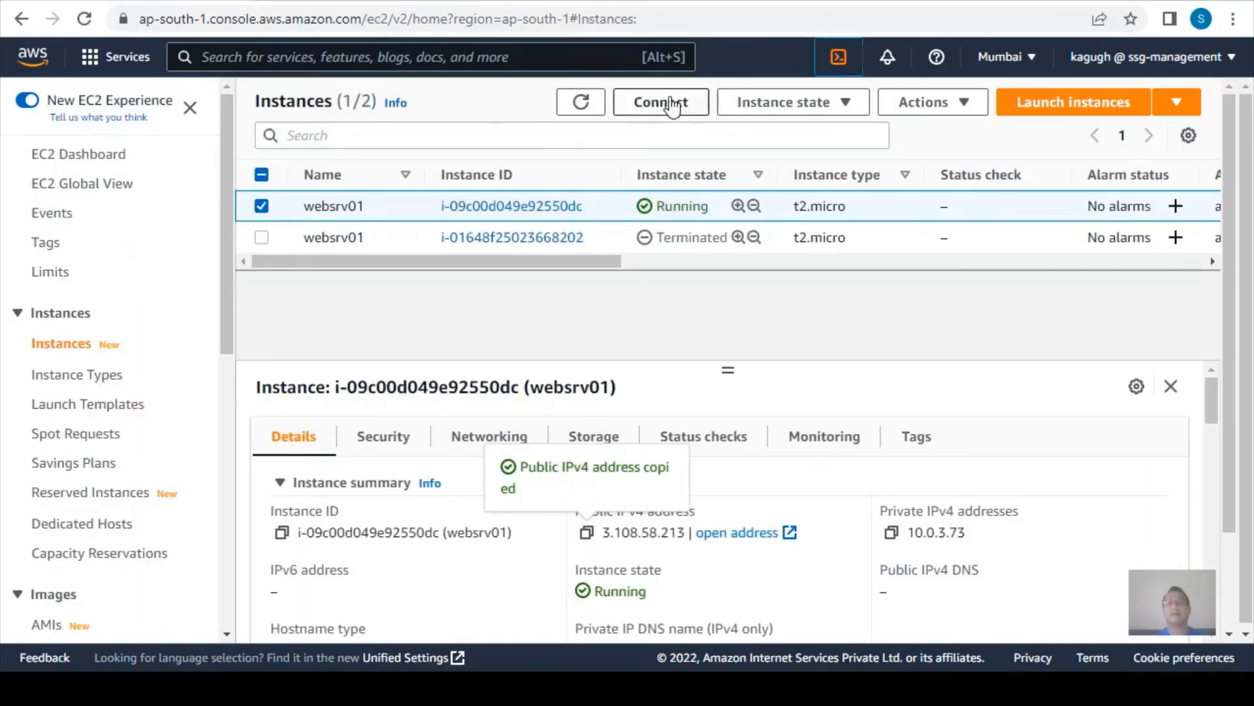
left_click(302, 2)
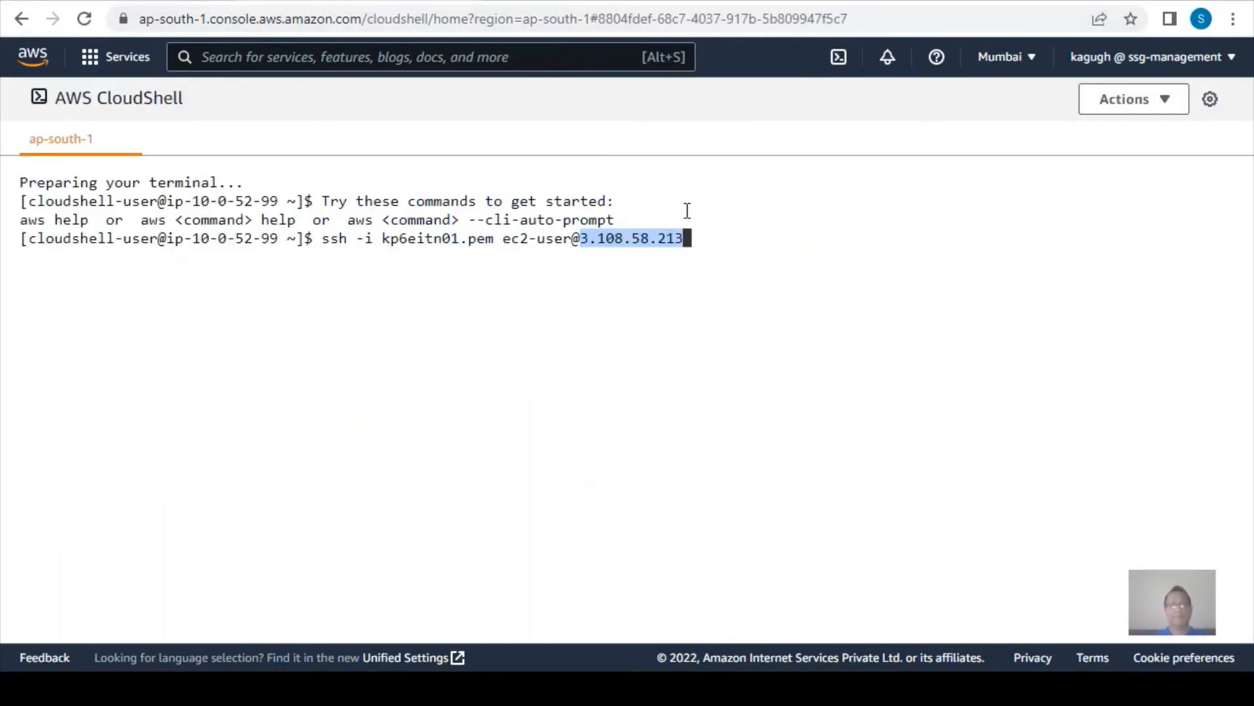
key("Return")
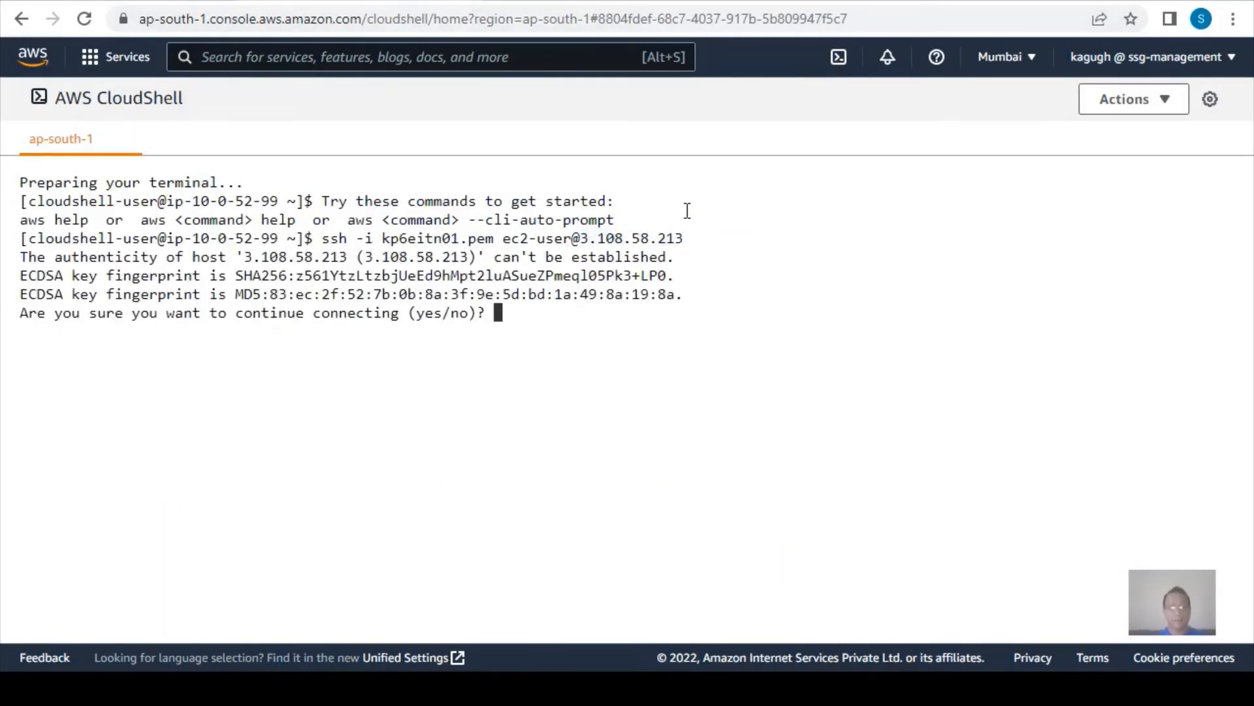
type("yes")
key("Return")
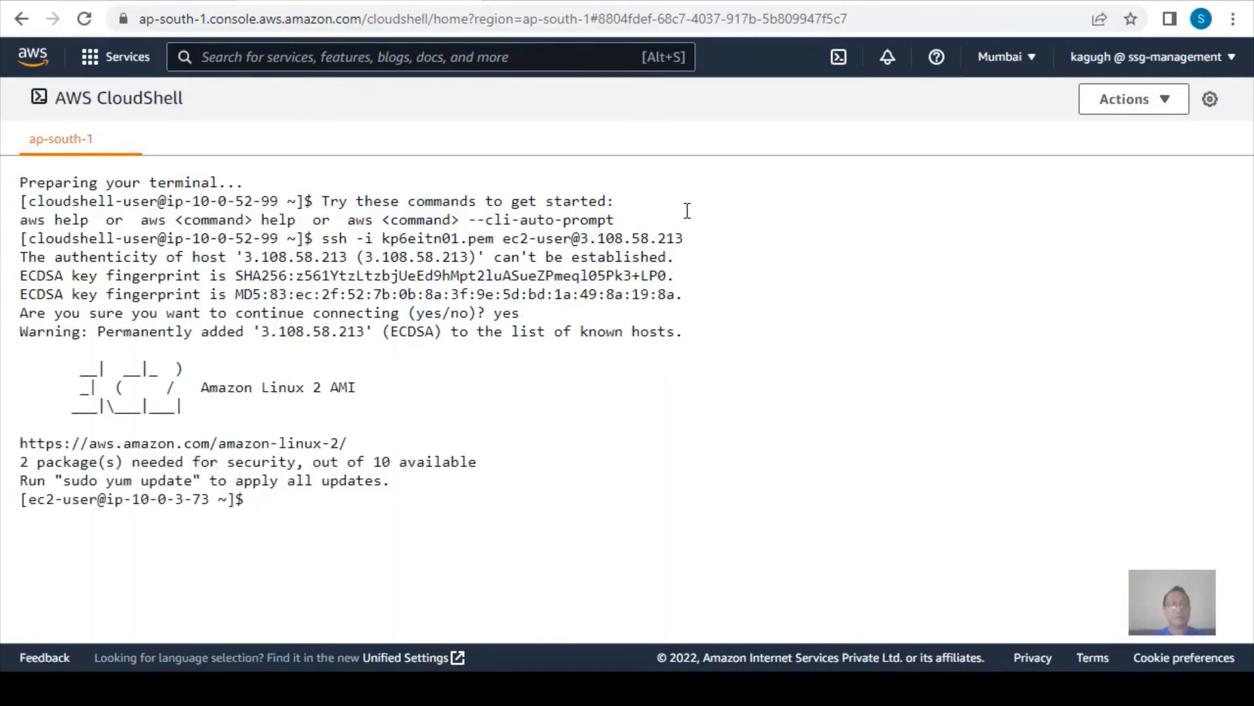
Run which mysql repeatedly on the web server to check whether the MySQL client is installed.
type("which mysql")
key("Return")
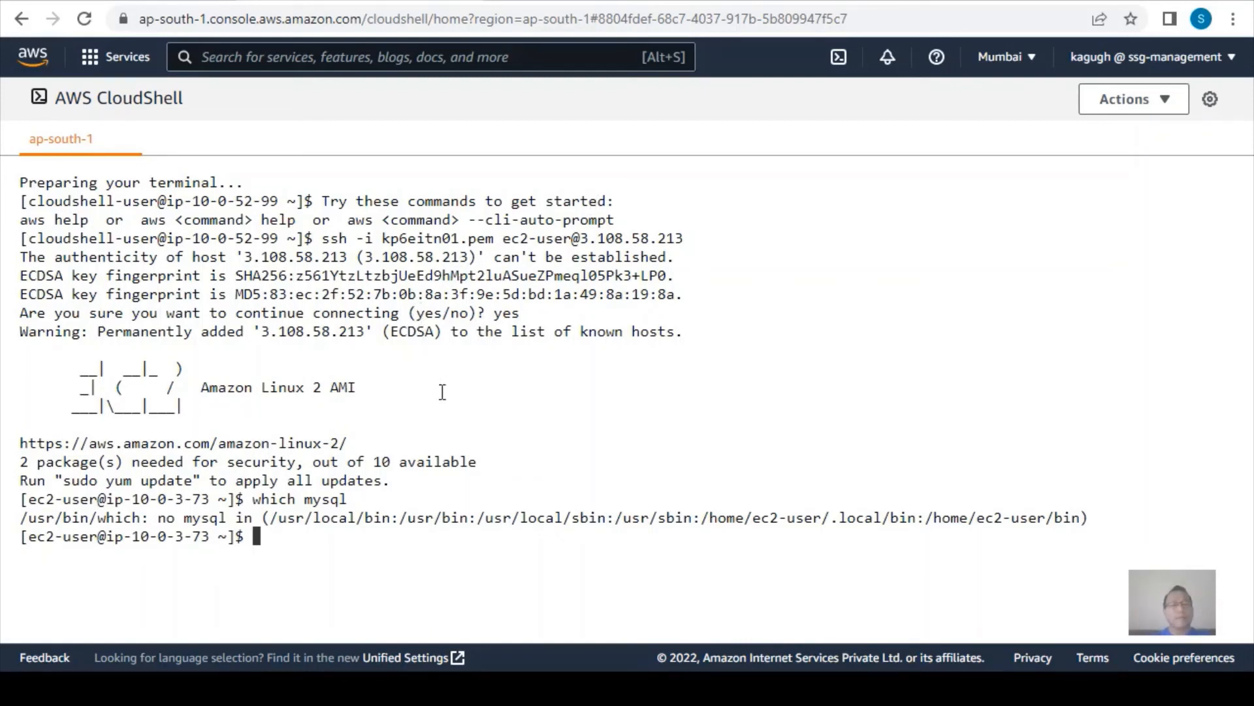
key("Up")
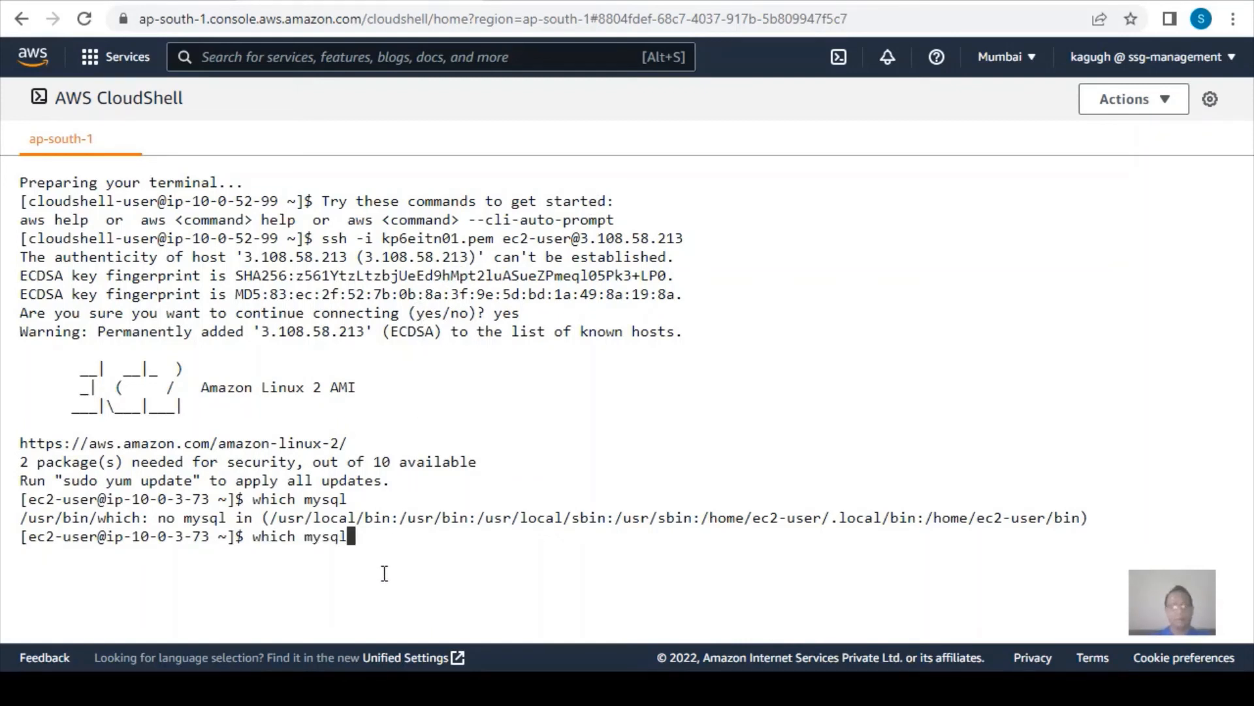
key("Return")
key("Up")
key("Return")
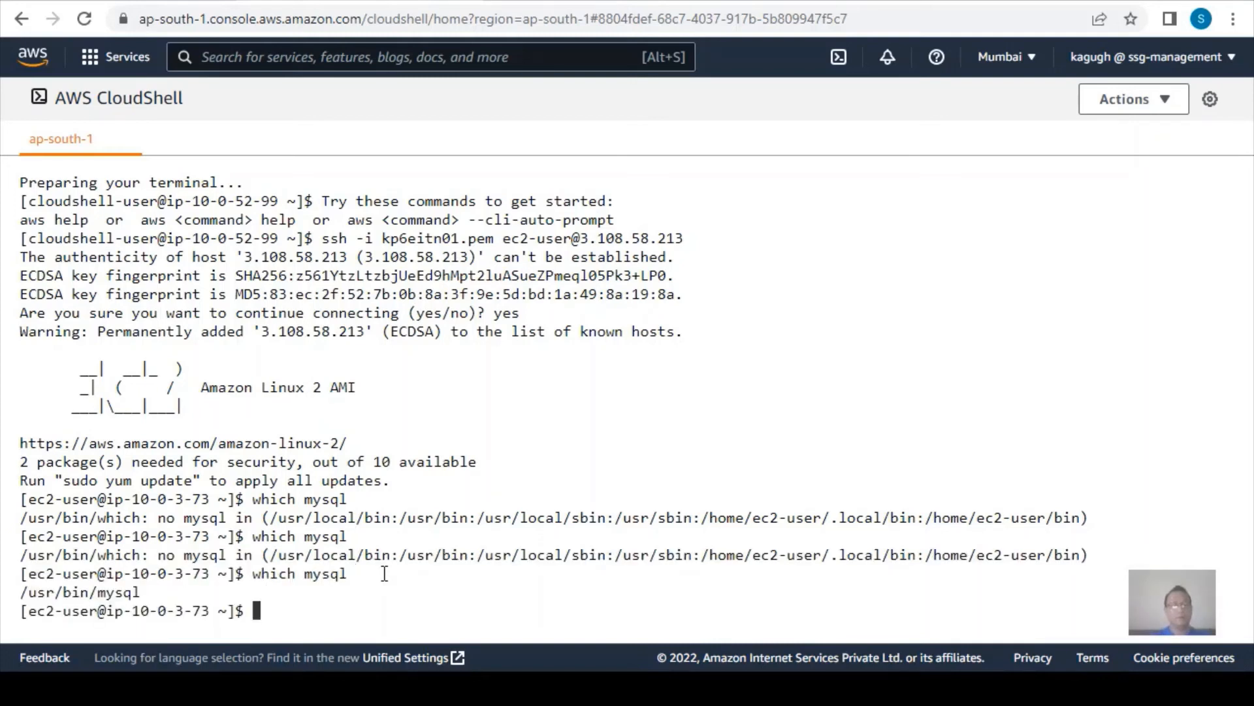
key("Up")
key("Return")
Clear the terminal and run which mysql once more on the clean screen.
key("Up")
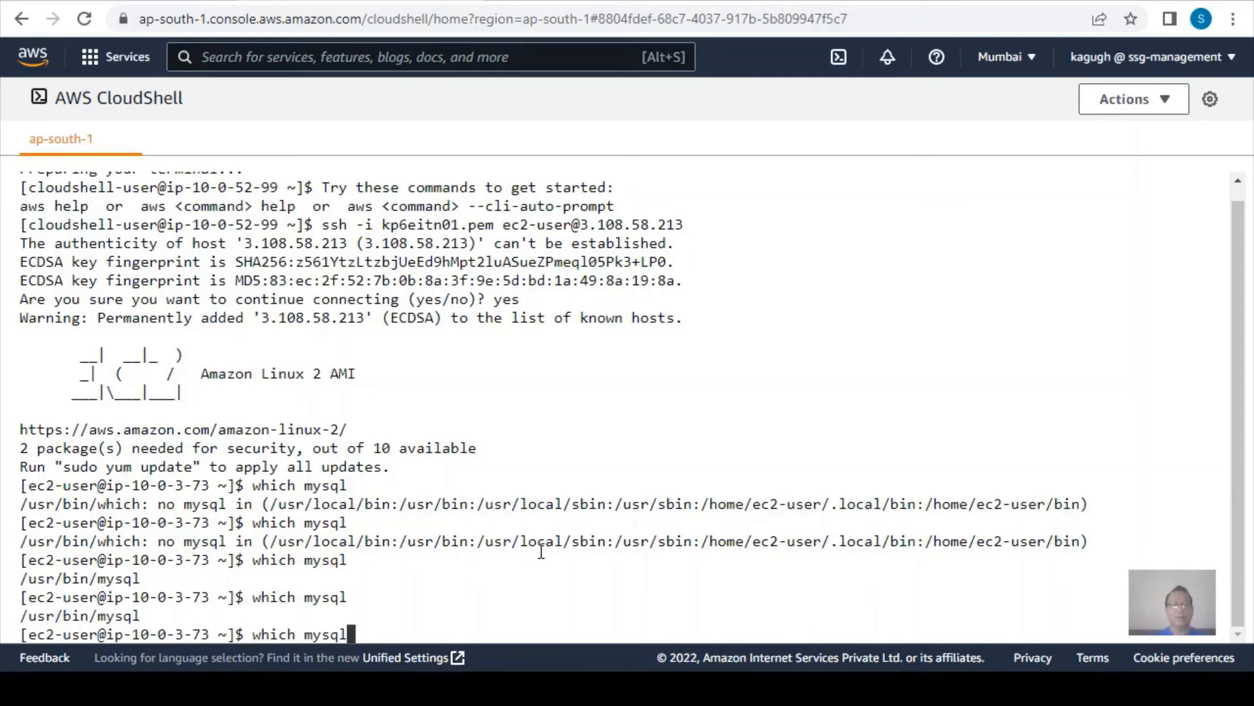
key("BackSpace")
key("BackSpace")
key("BackSpace")
key("BackSpace")
key("BackSpace")
key("BackSpace")
key("BackSpace")
key("BackSpace")
key("BackSpace")
key("BackSpace")
key("BackSpace")
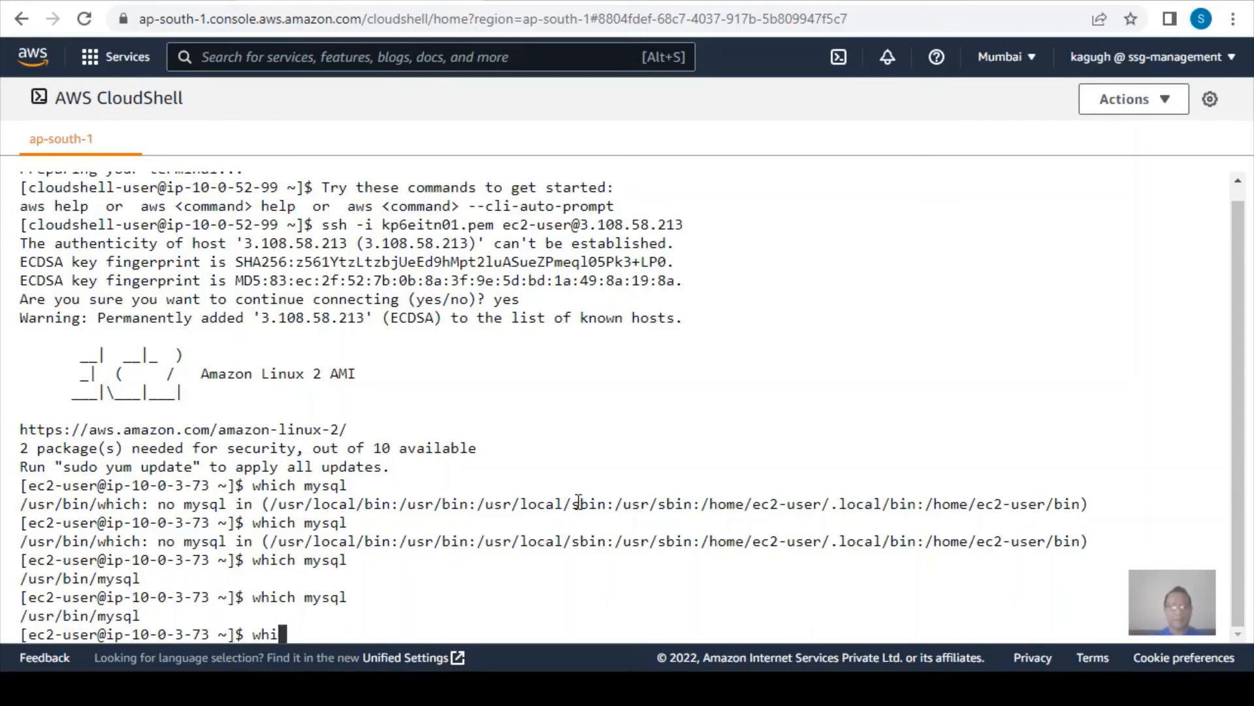
type("clear")
key("Return")
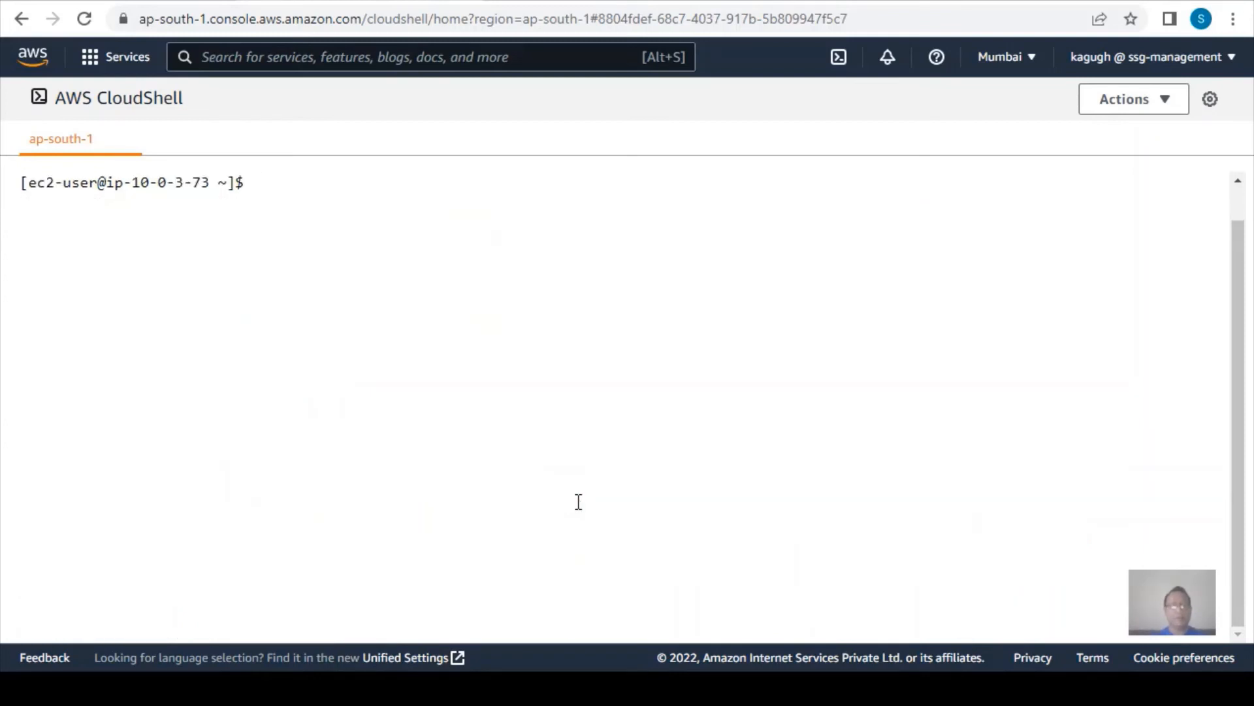
type("which m")
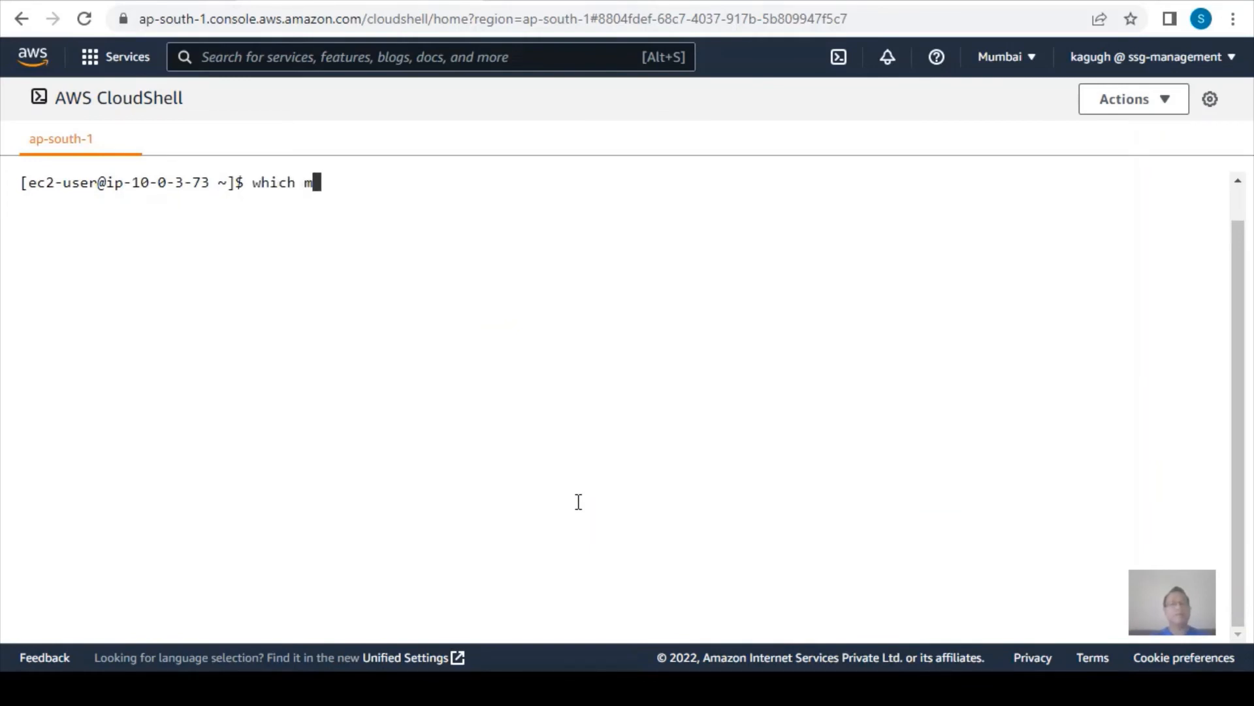
type("ysql")
key("Return")
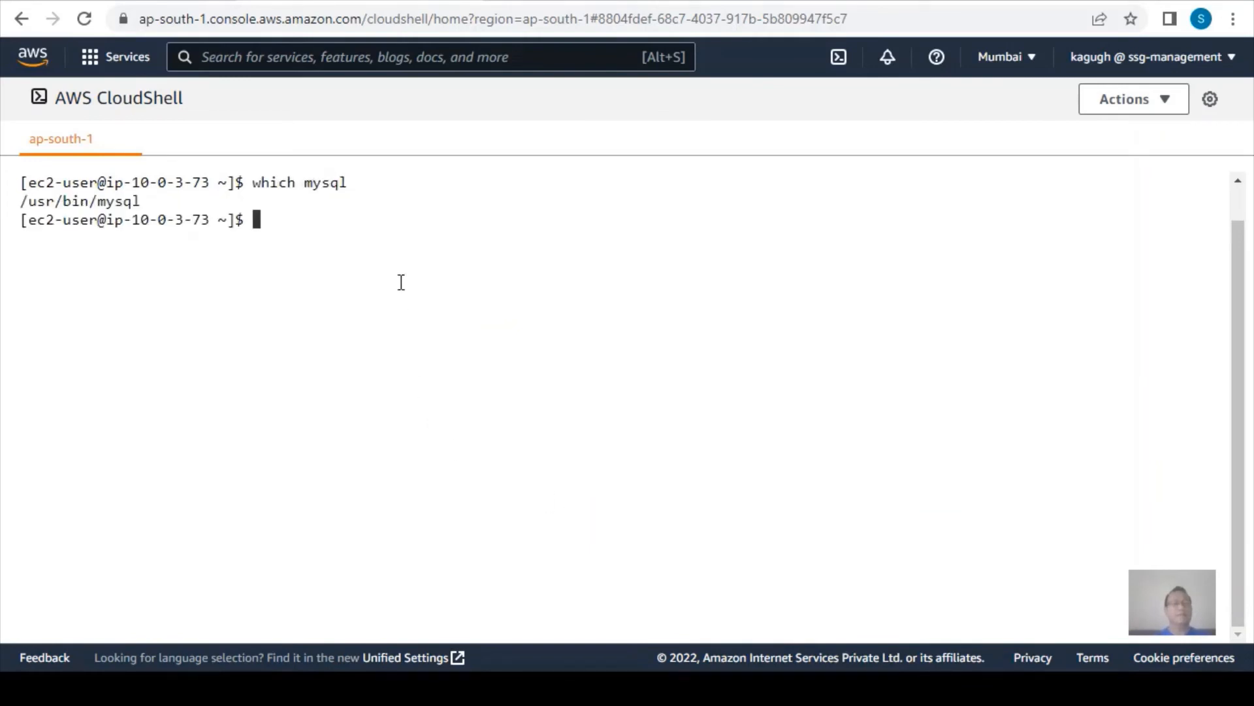
Begin the database login command with mysql -uadmin -p -h, leaving it ready for the host name.
type("mysql -")
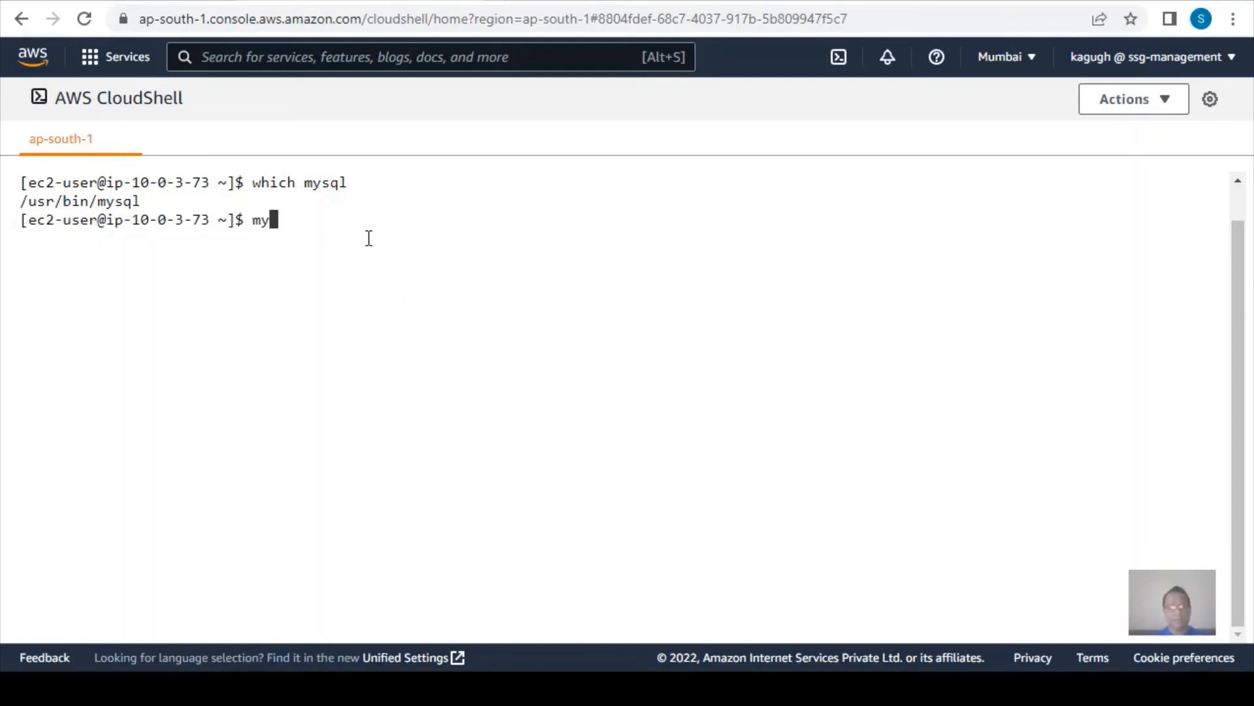
type("ua")
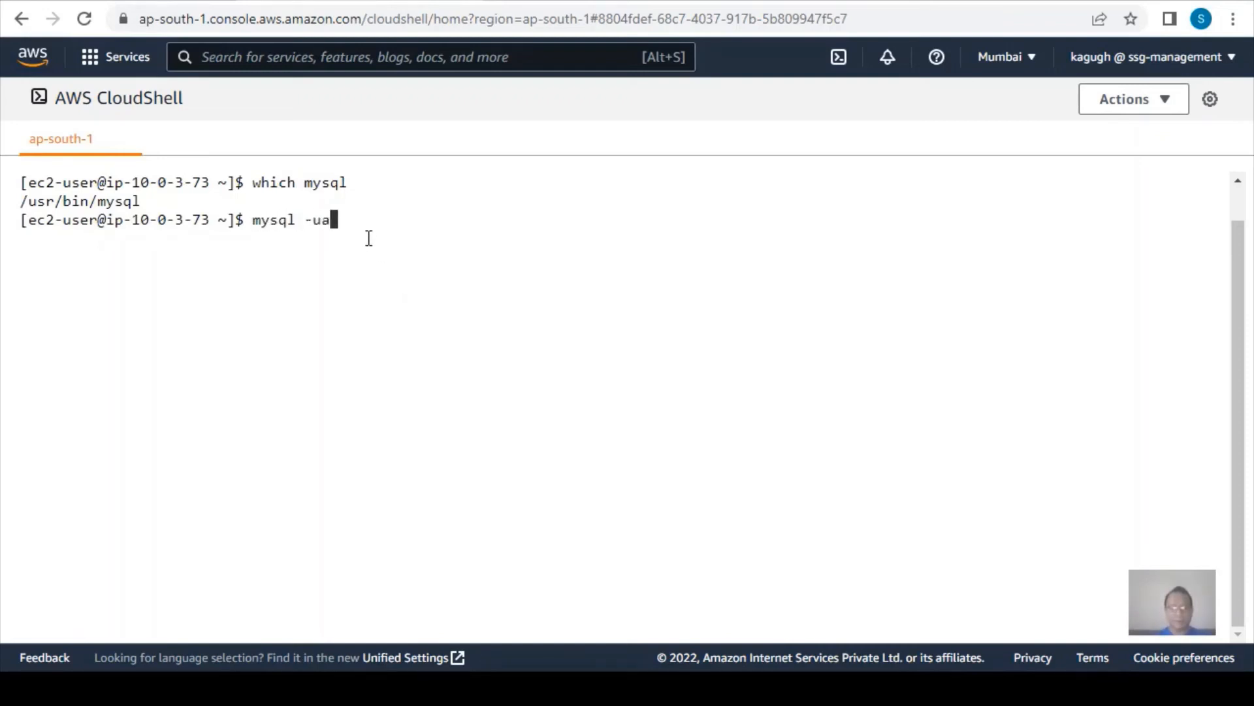
type("dmin -p -h")
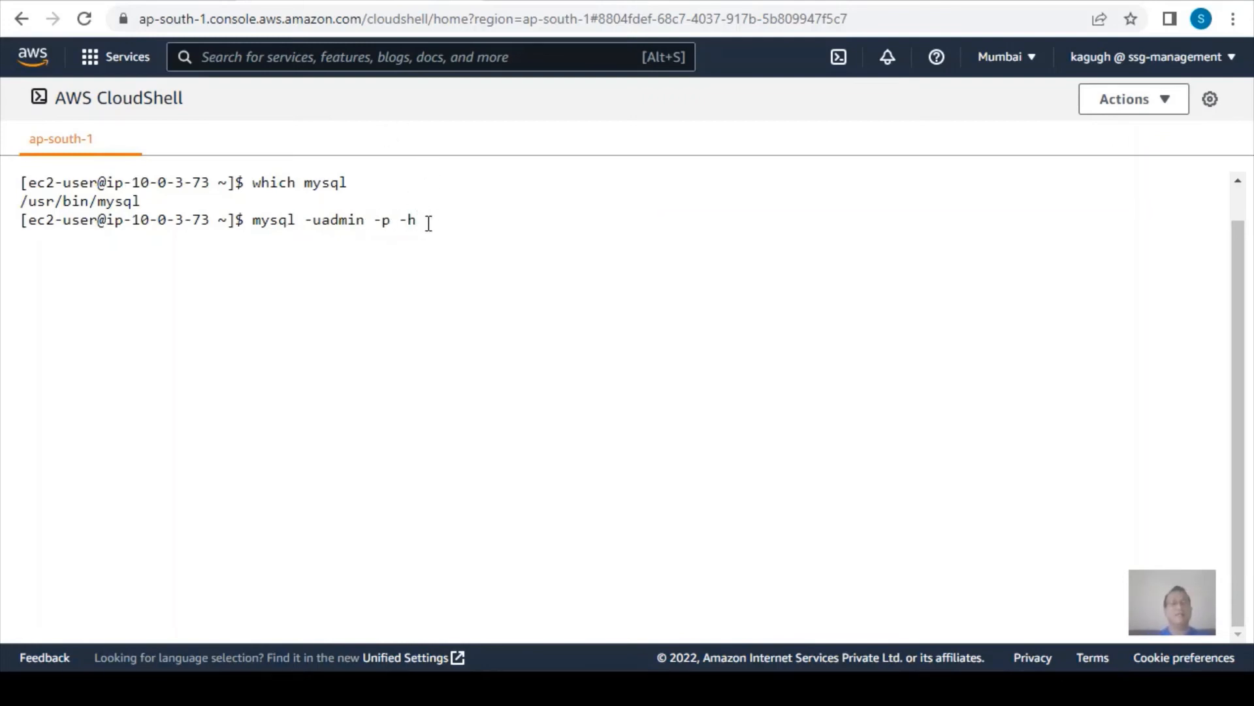
Open the testdb10000 database details in the RDS console and copy its endpoint from the connectivity section.
left_click(138, 2)
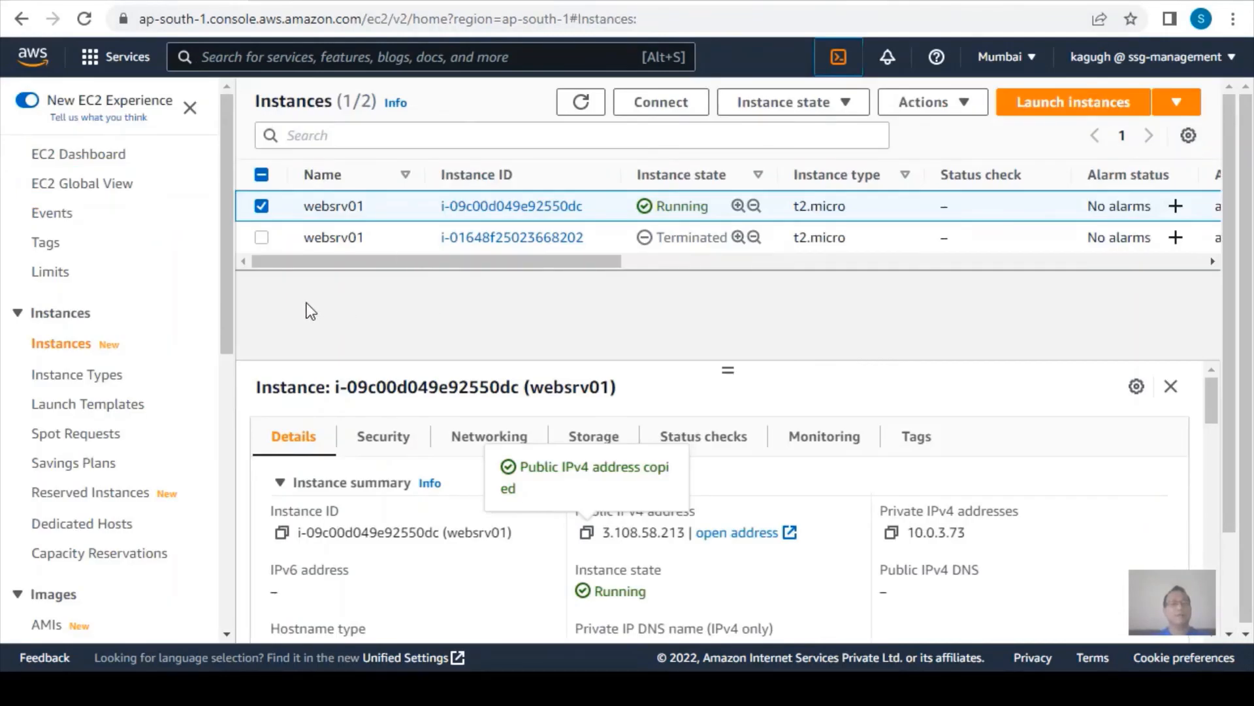
left_click(278, 58)
type("rds")
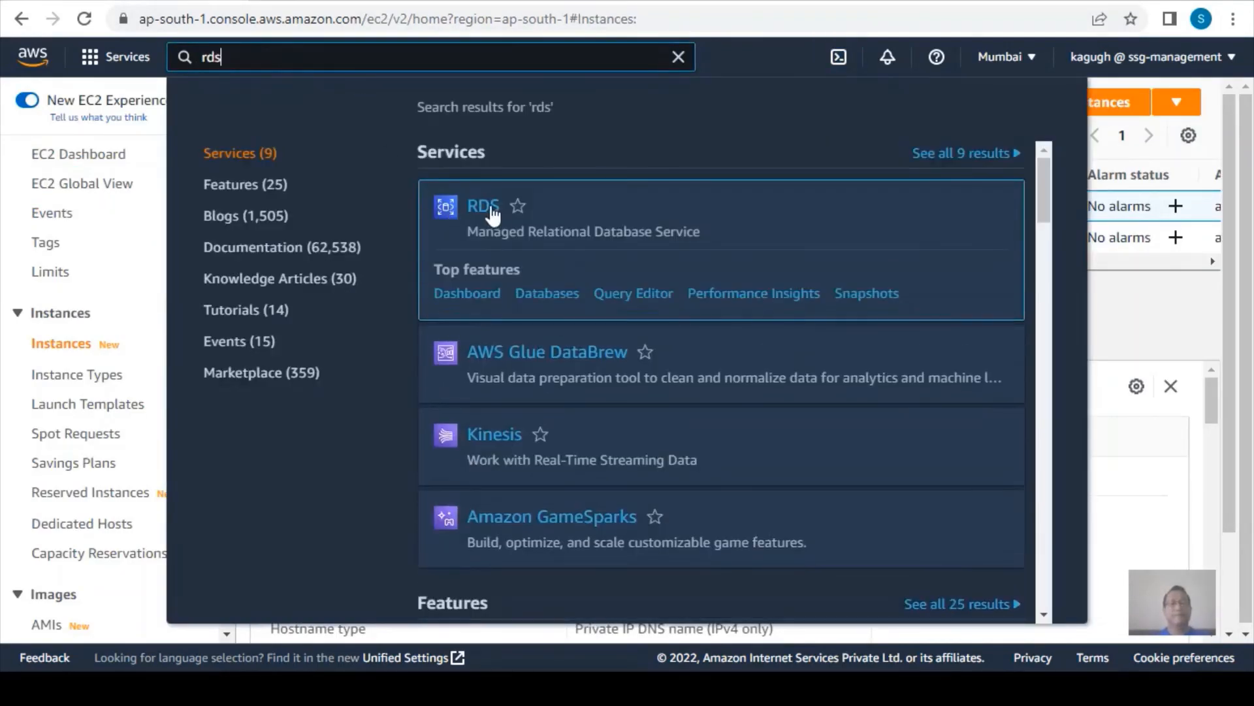
left_click(491, 209)
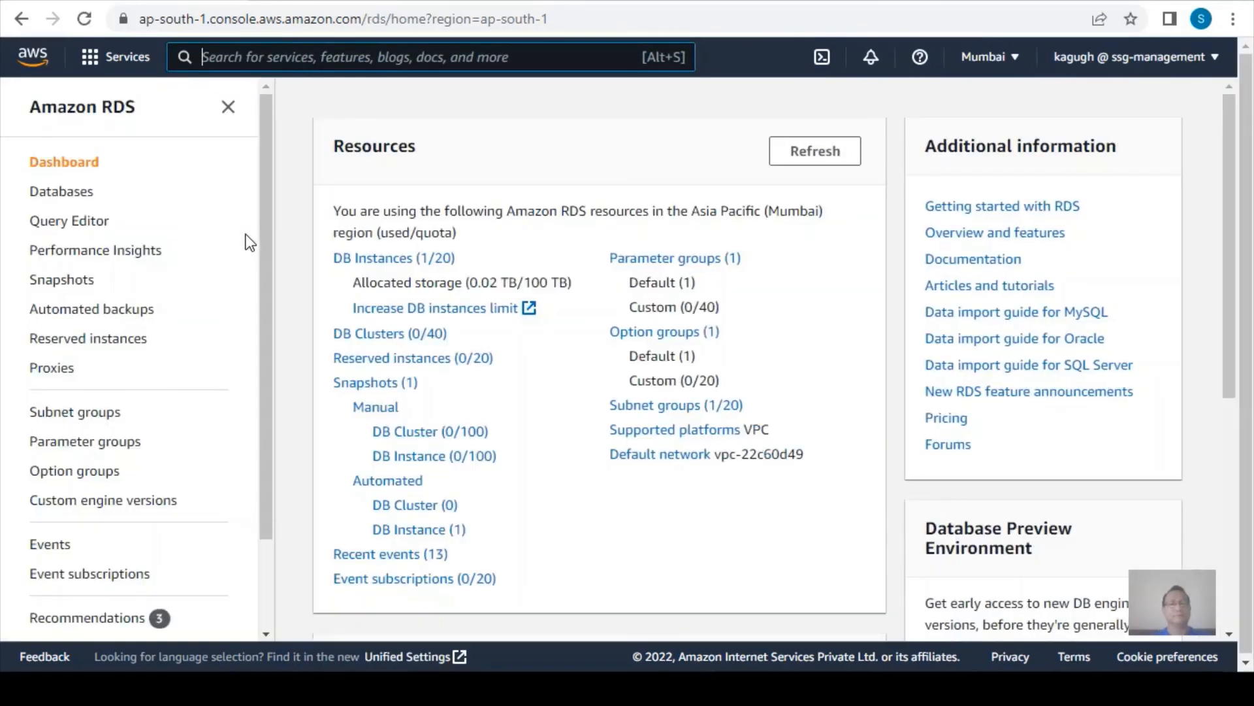
left_click(376, 260)
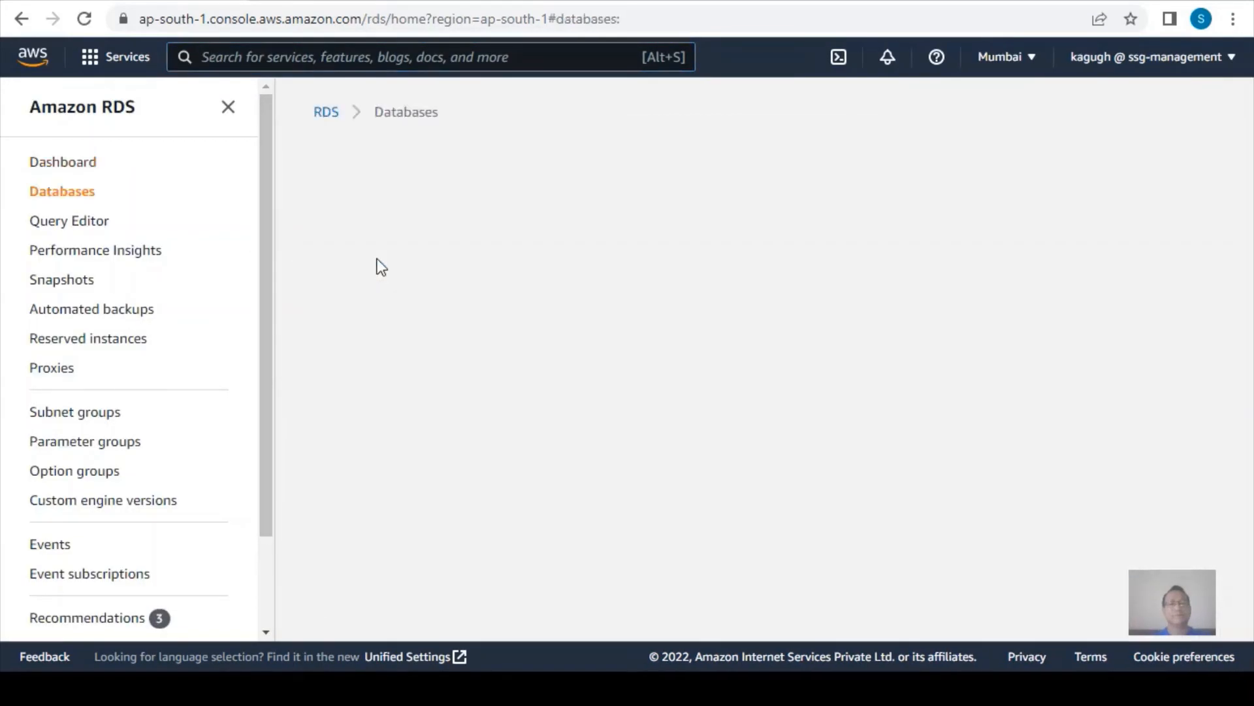
left_click(443, 320)
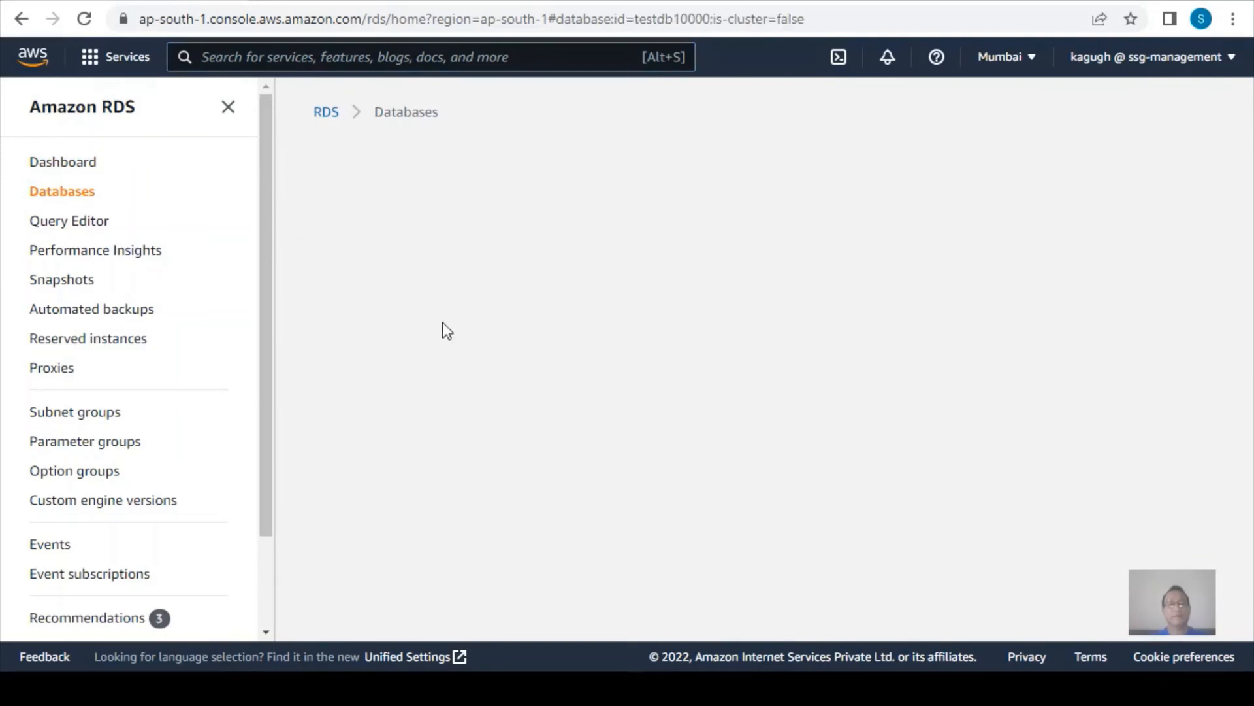
scroll(475, 448, "down", 5)
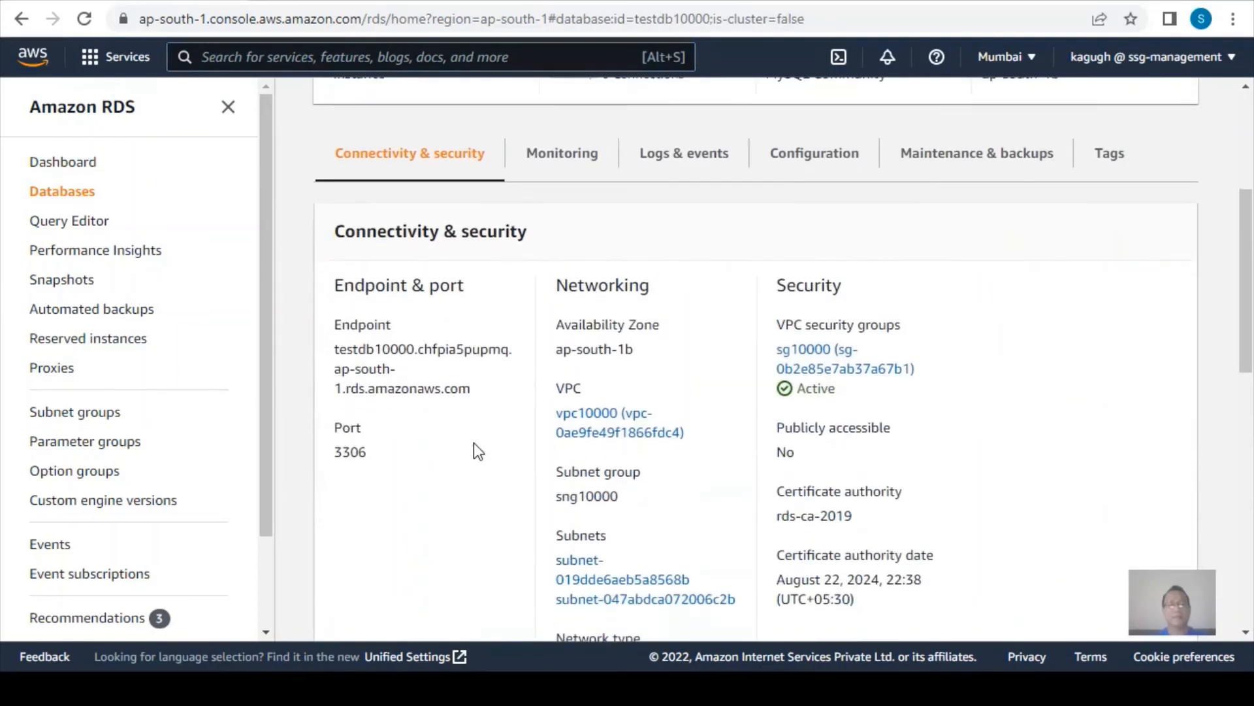
left_click_drag(338, 351, 464, 393)
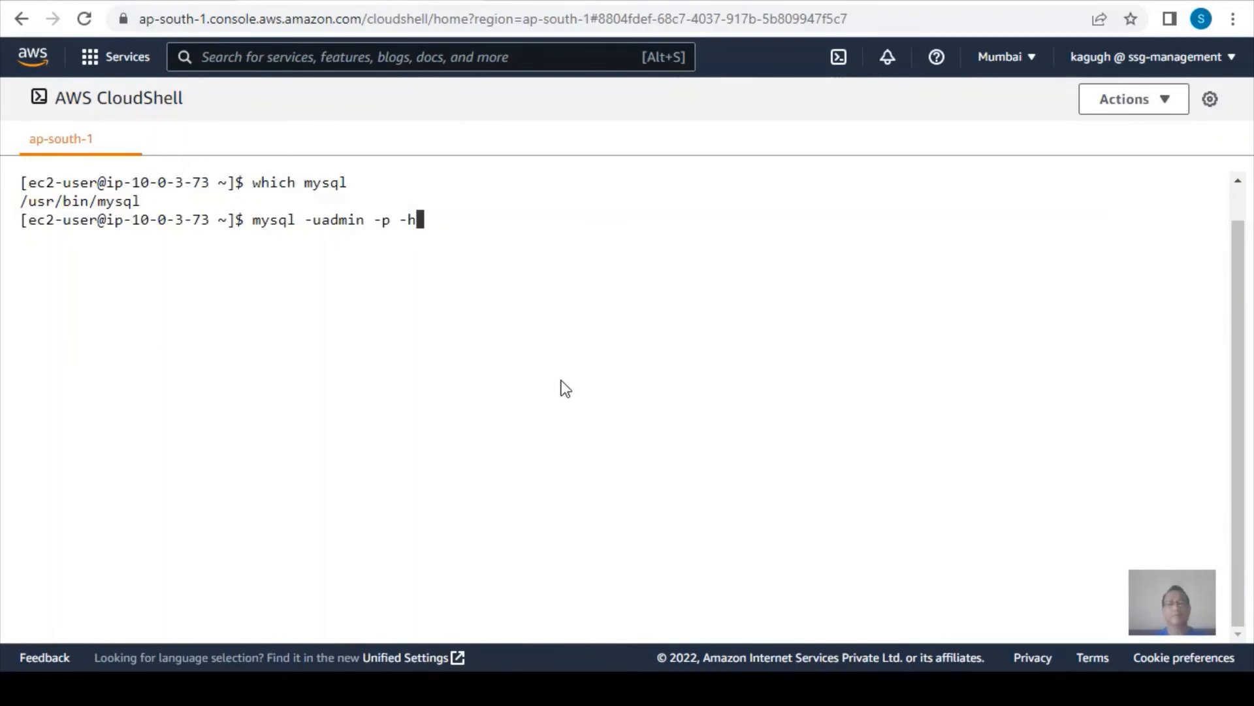
Complete the mysql command in CloudShell with the testdb10000 endpoint as host, run it and enter the admin password.
key("ctrl+v")
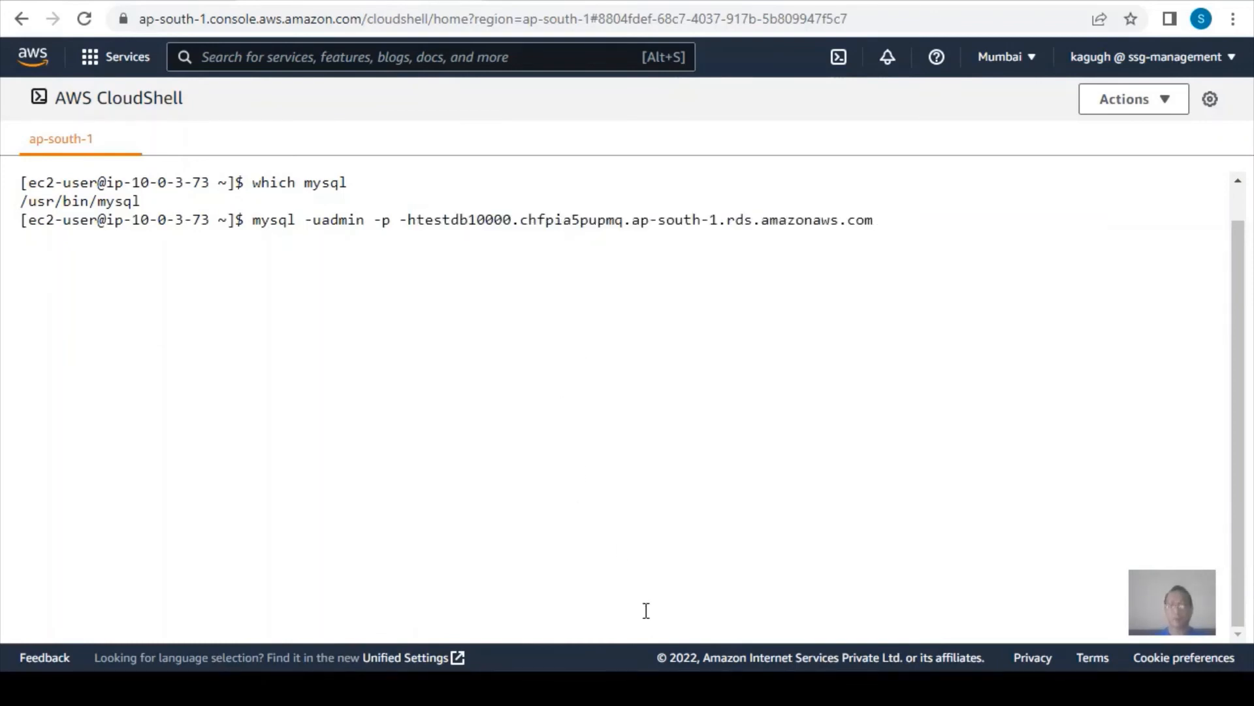
key("Return")
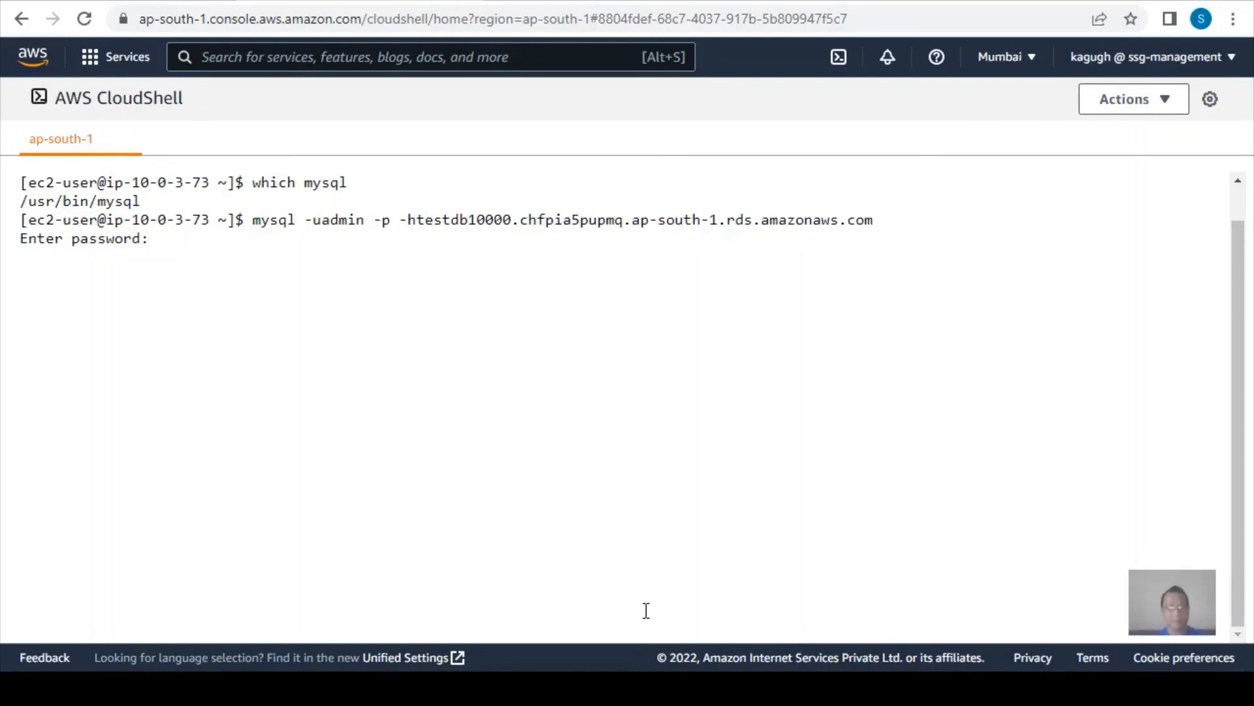
key("Return")
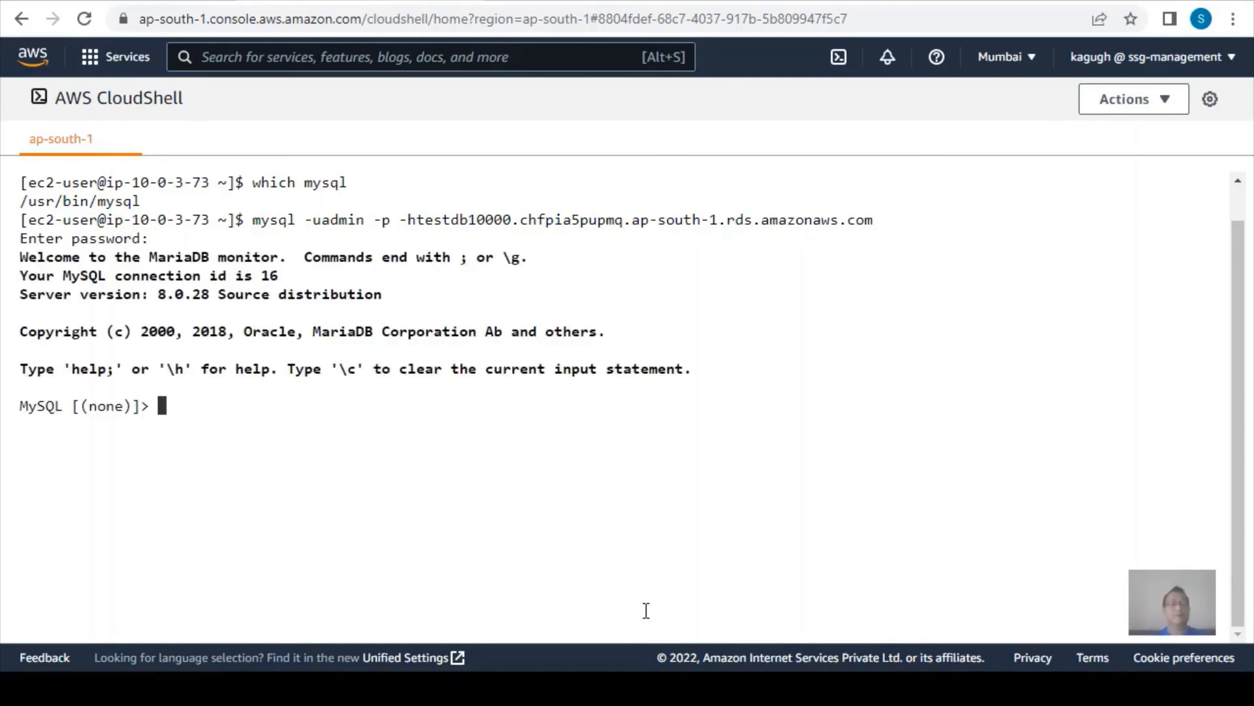
List the databases on the MySQL server with show databases;.
type("show d")
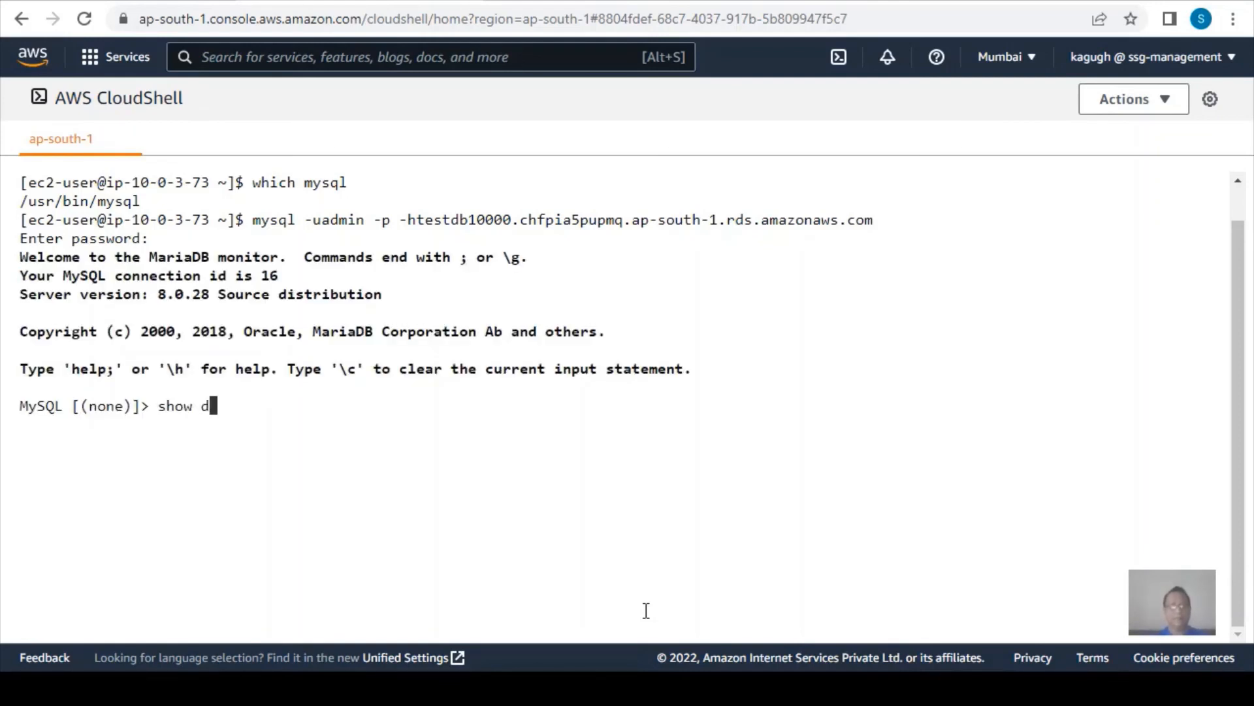
type("atabase;")
key("Return")
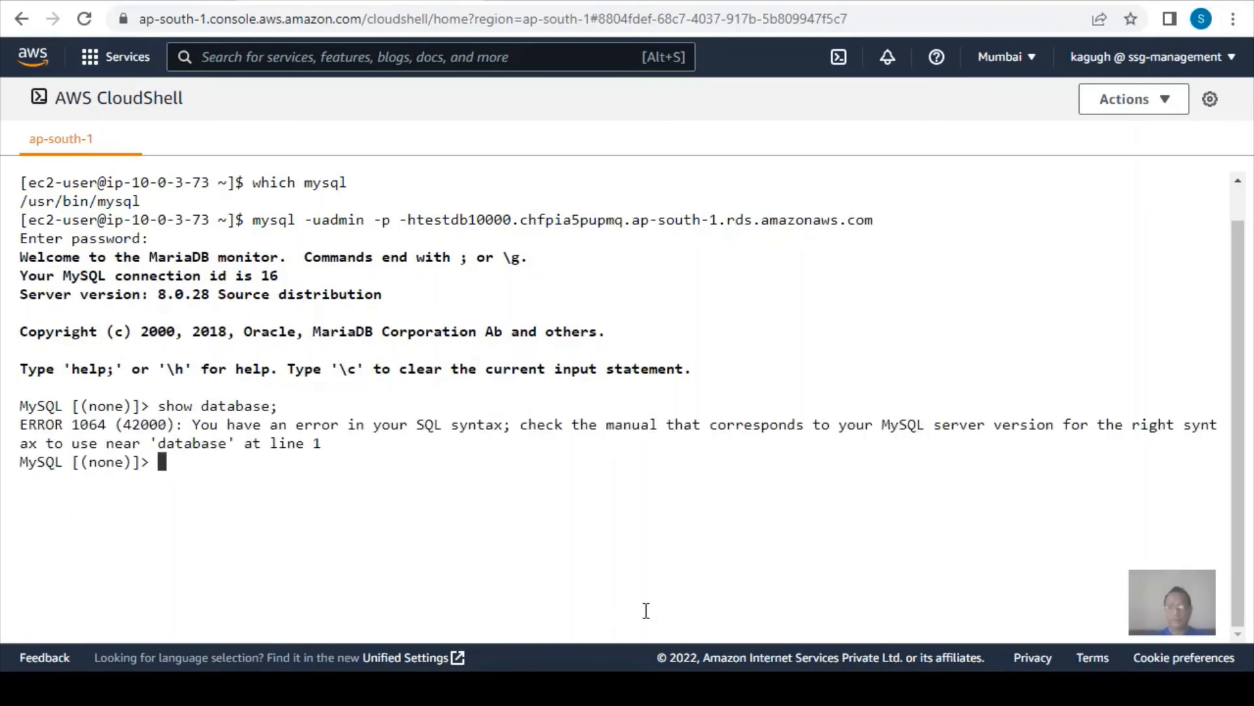
key("Up")
key("BackSpace")
type("s;")
key("Return")
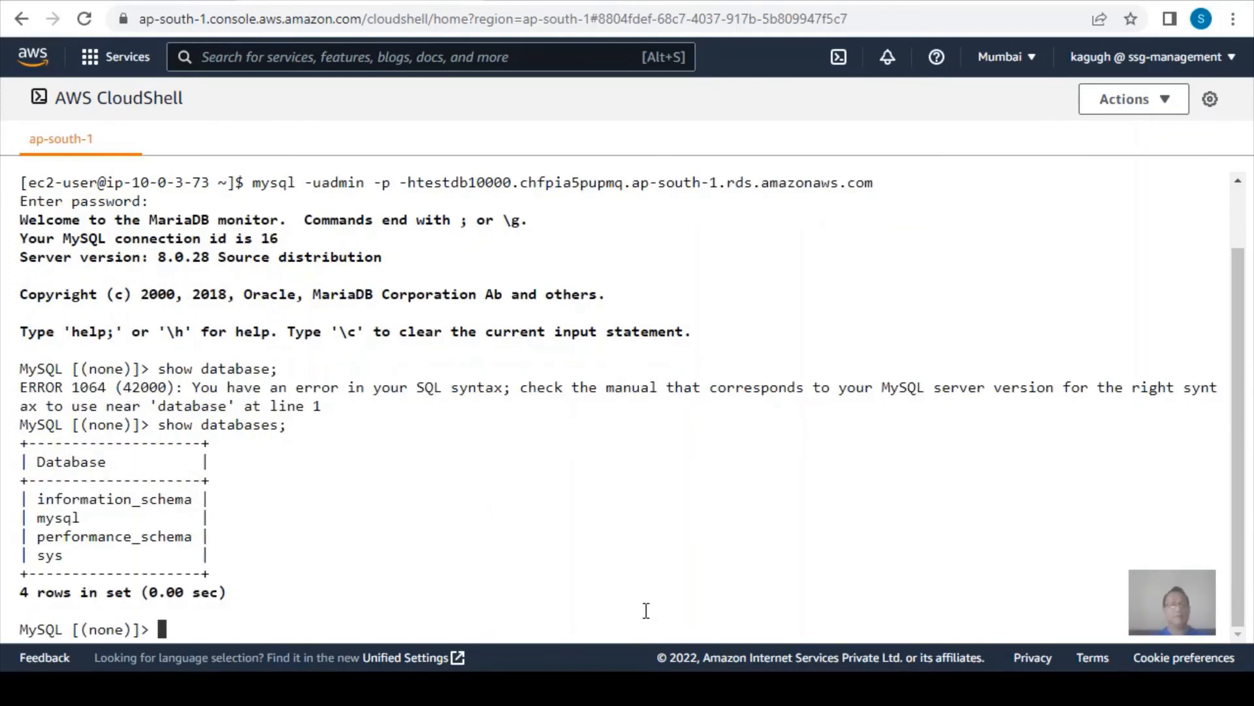
Create a database named test and switch the session to it with use test;.
type("ce")
key("BackSpace")
type("reate")
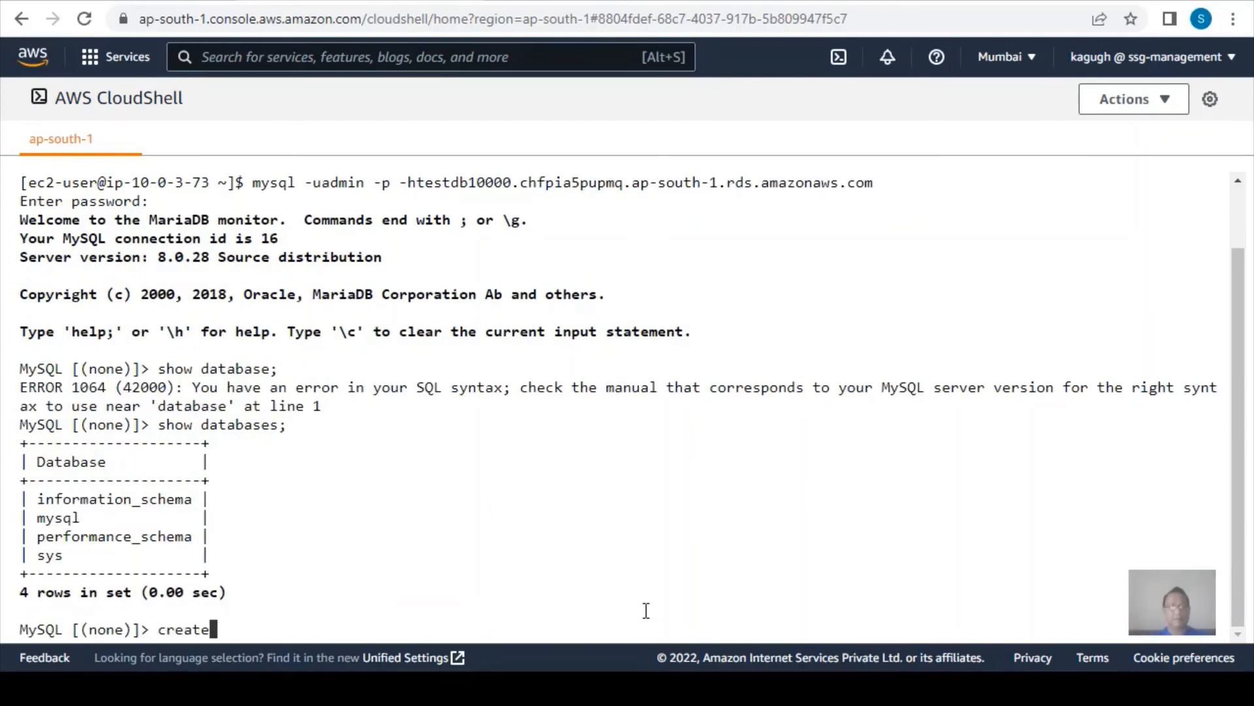
type(" database test")
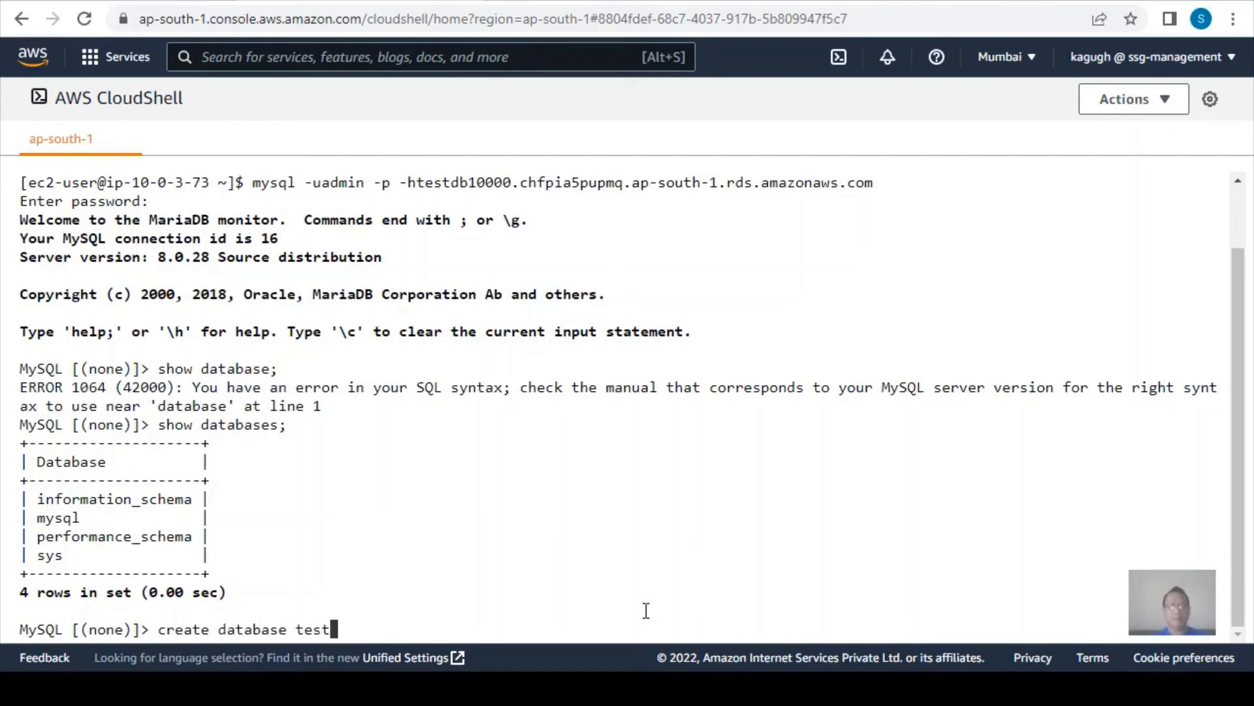
type(";")
key("Return")
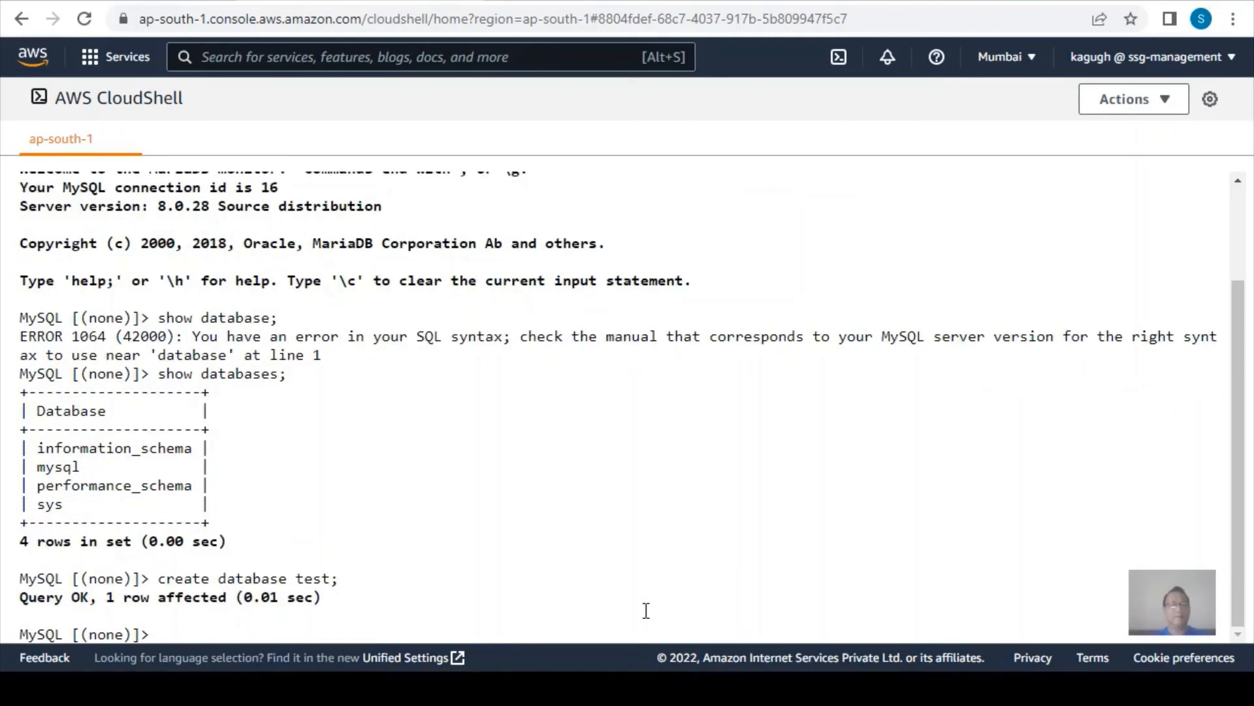
type("use test;")
key("Return")
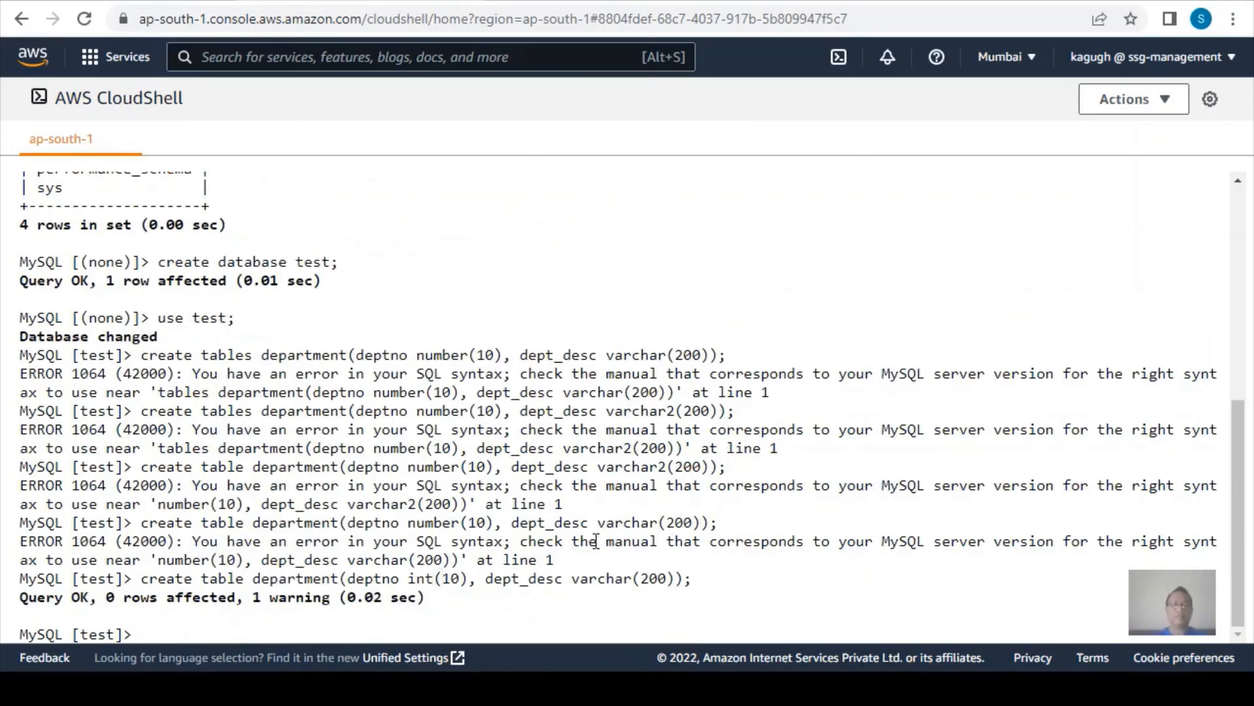
Describe the structure of the department table with desc department;.
type("desc department;")
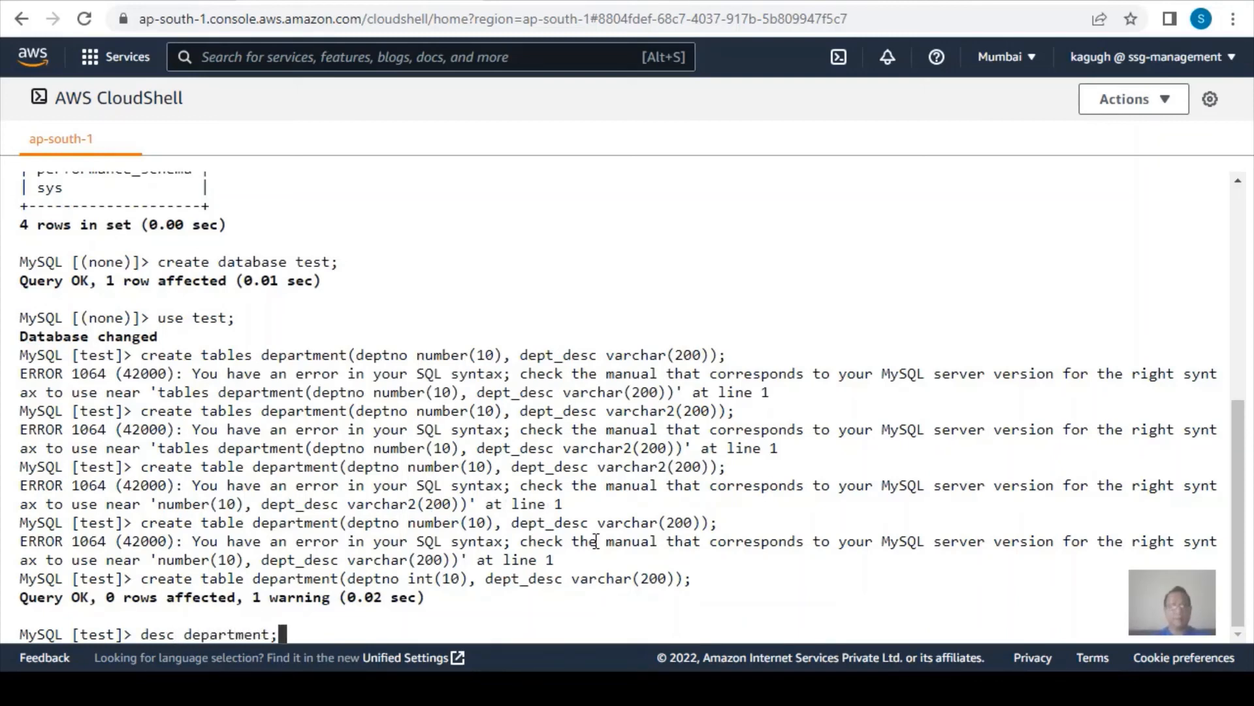
key("Return")
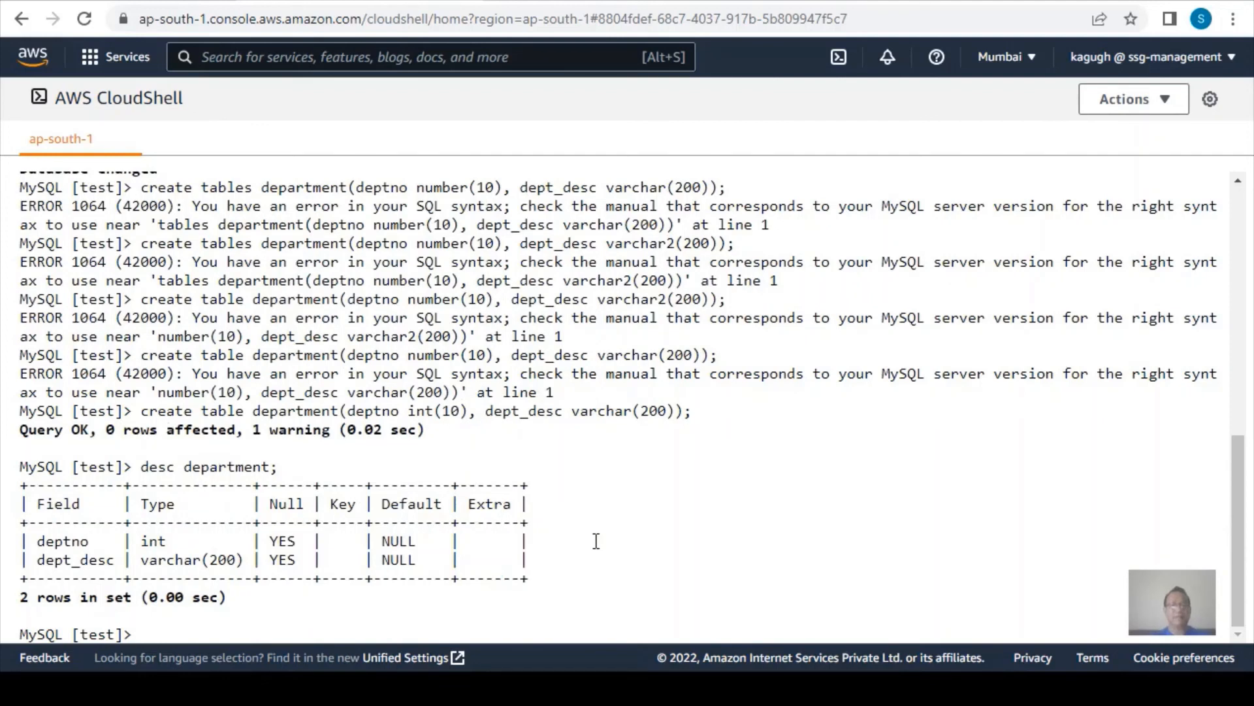
Insert a row with the values 1 and 'Sales' into the department table and commit the transaction.
type("insert into dep")
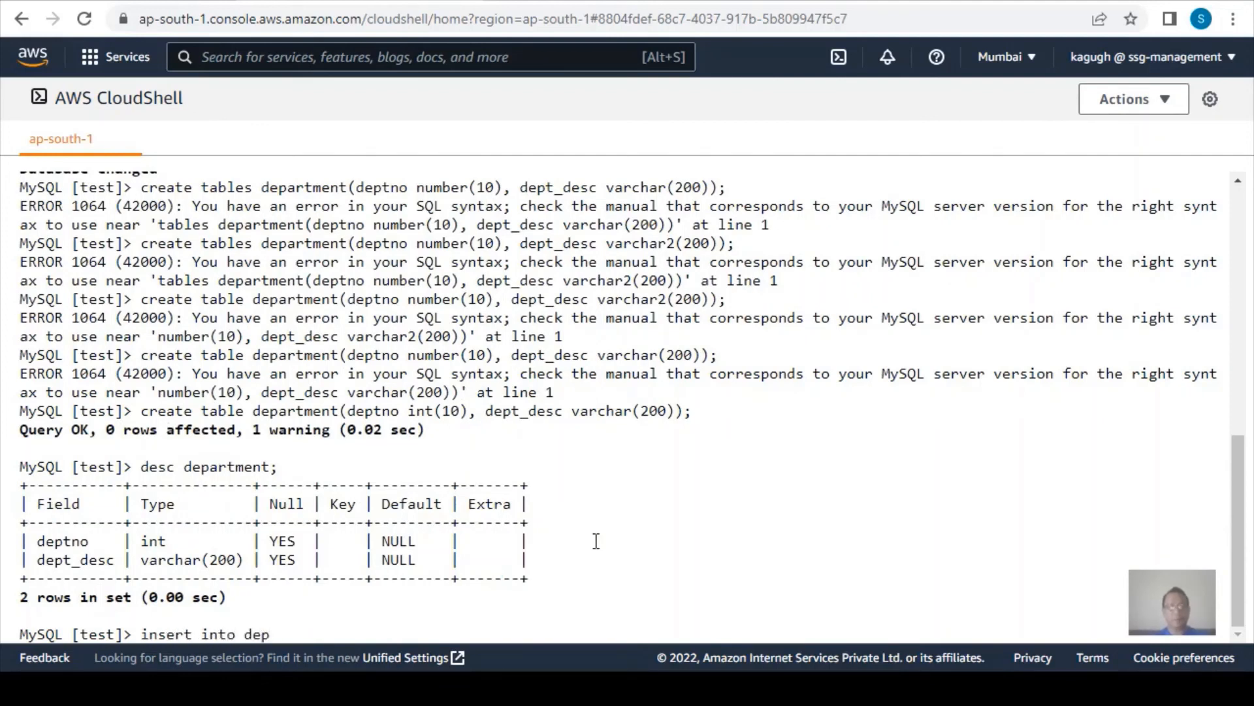
type("artment val")
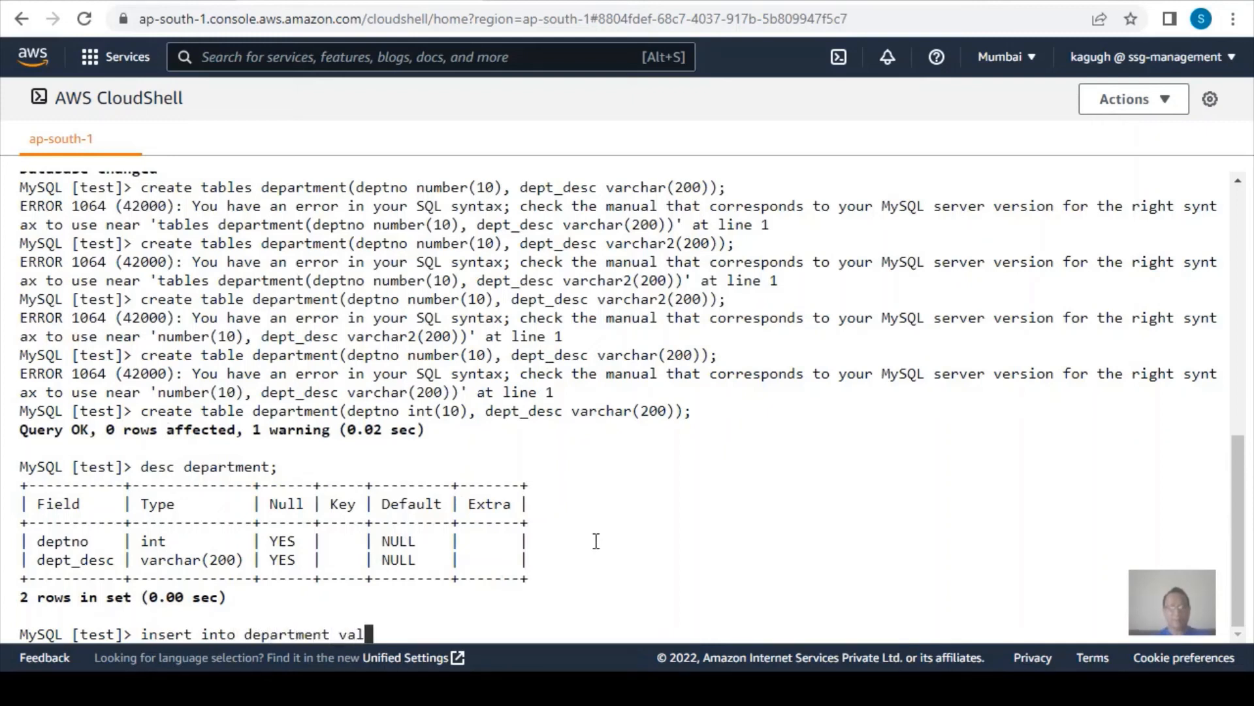
type("ues(1,'Sales")
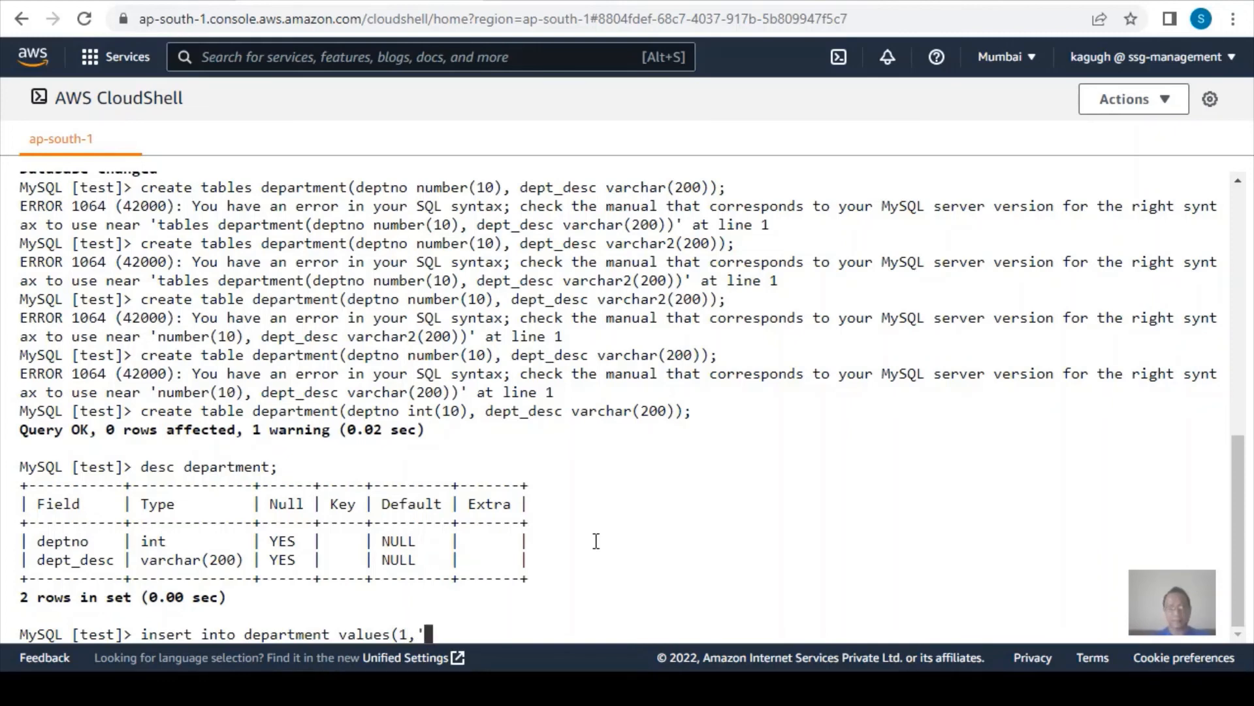
type("');")
key("Return")
type("commit;")
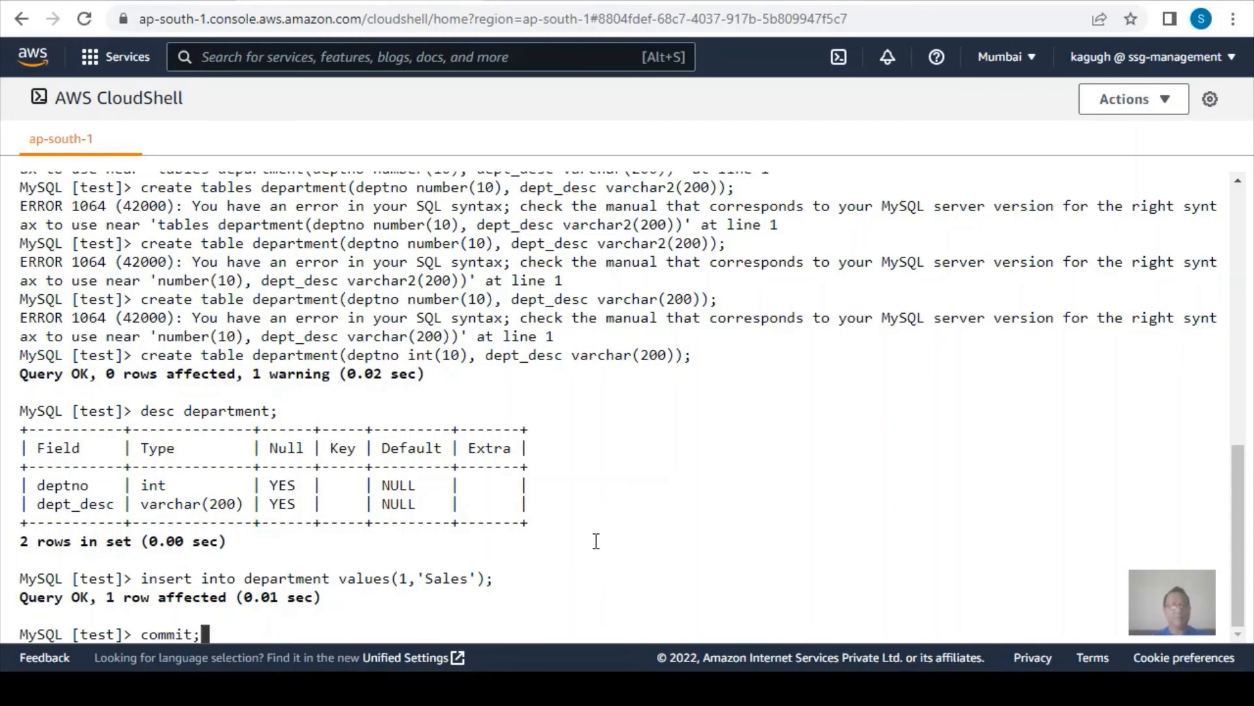
key("Return")
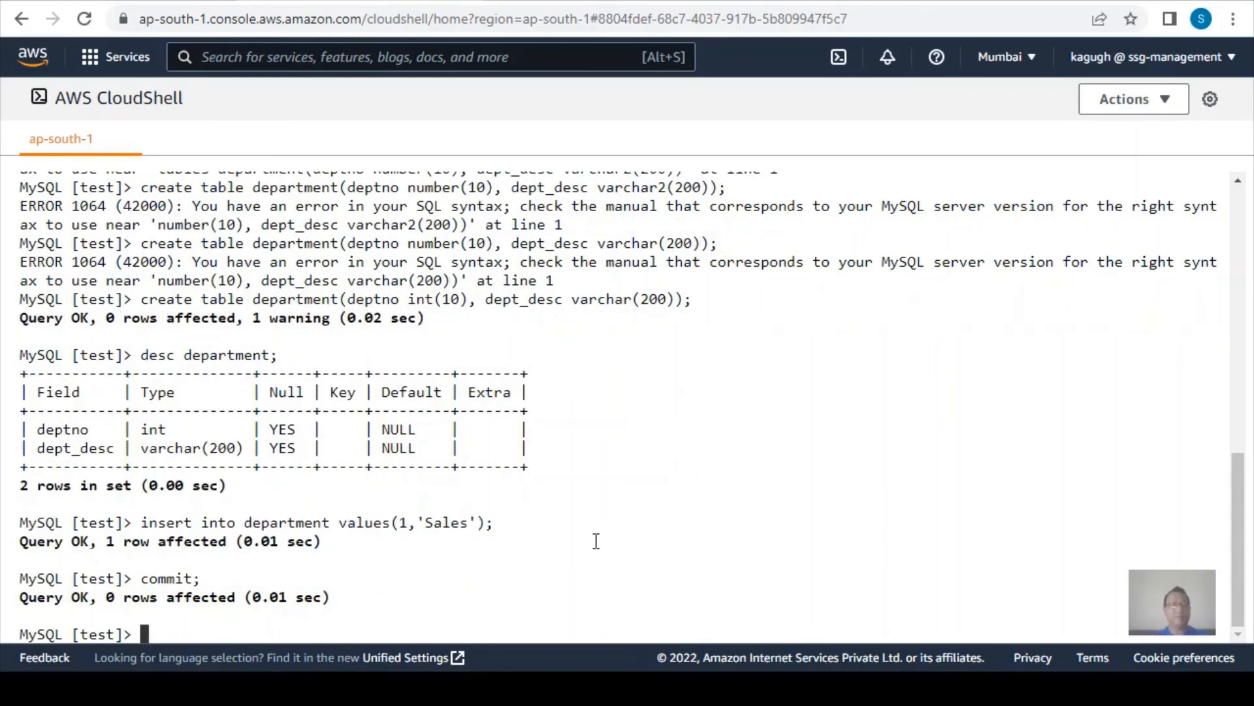
Exit the MySQL session and log in again to the testdb10000 endpoint as admin, entering the account password.
type("exit")
key("Return")
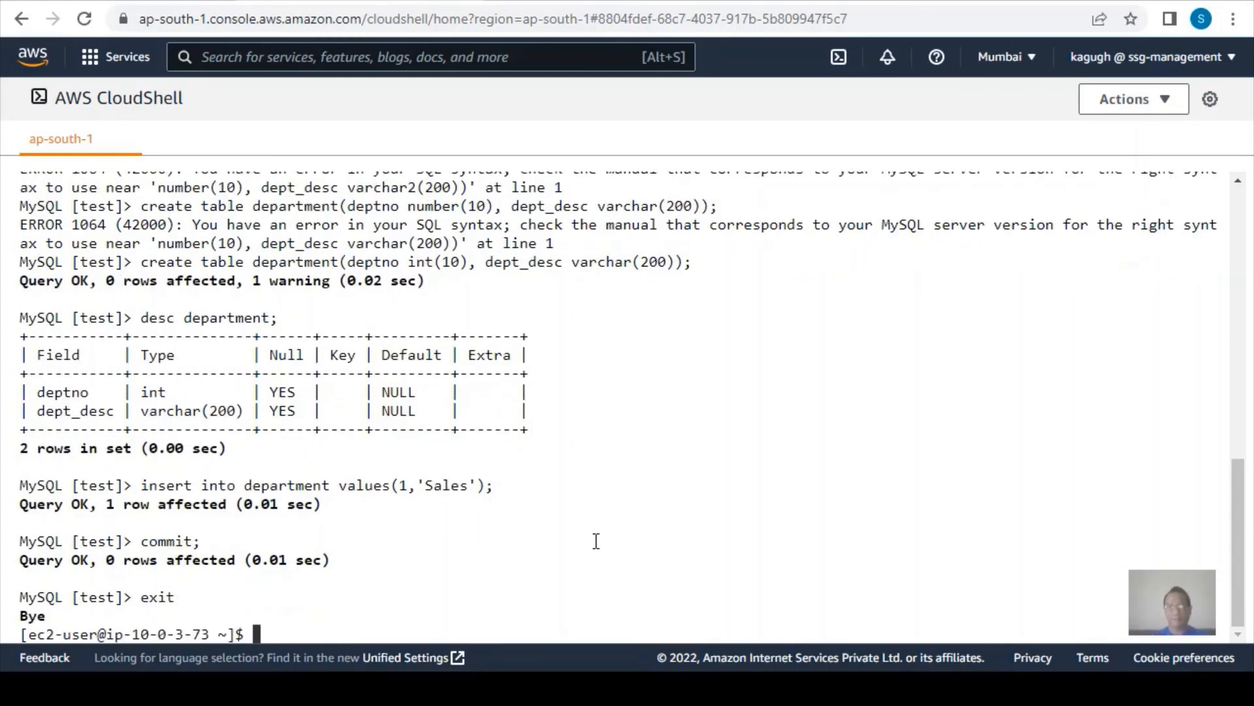
key("Up")
key("Return")
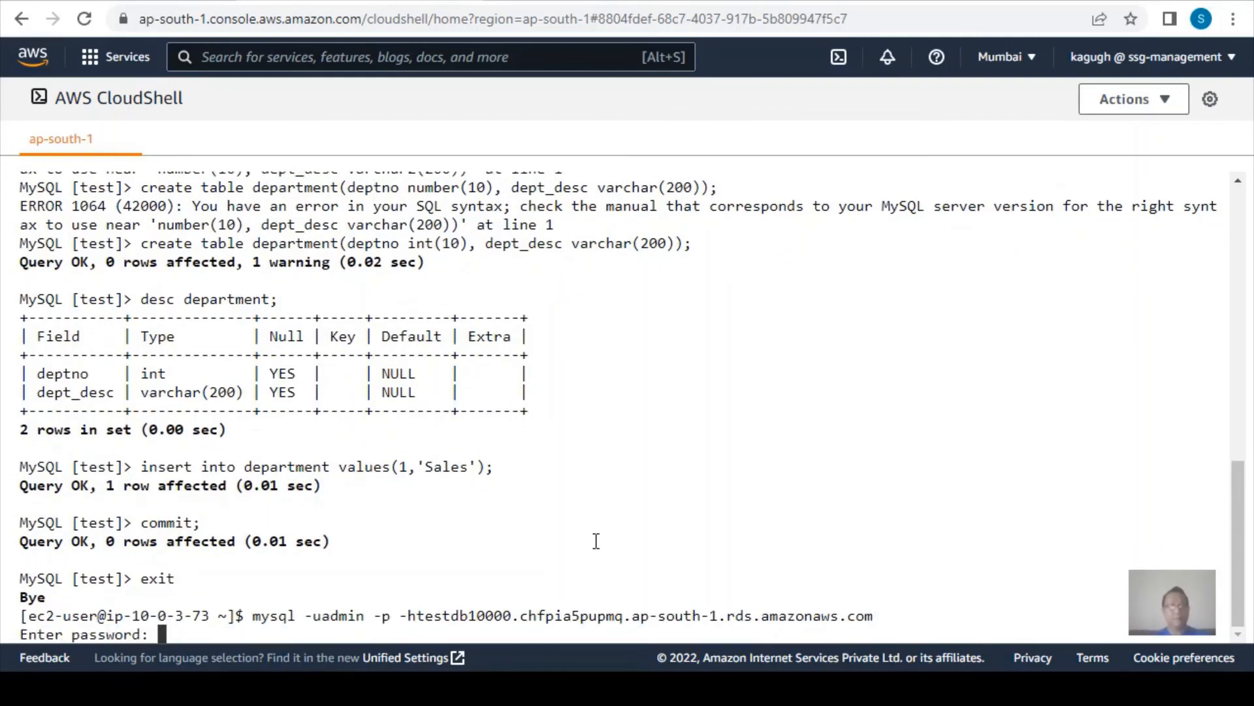
key("Return")
Switch the new session to the test database and list its tables with show tables;.
type("use test")
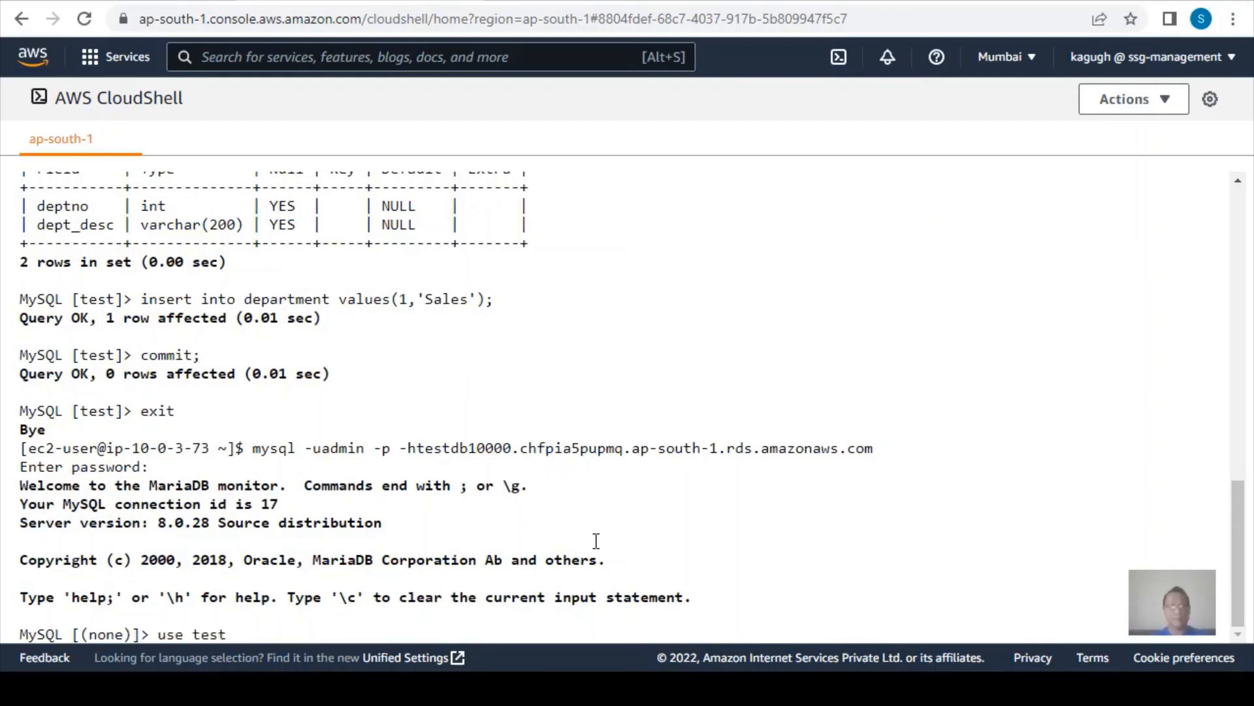
type(";")
key("Return")
type("show tanles")
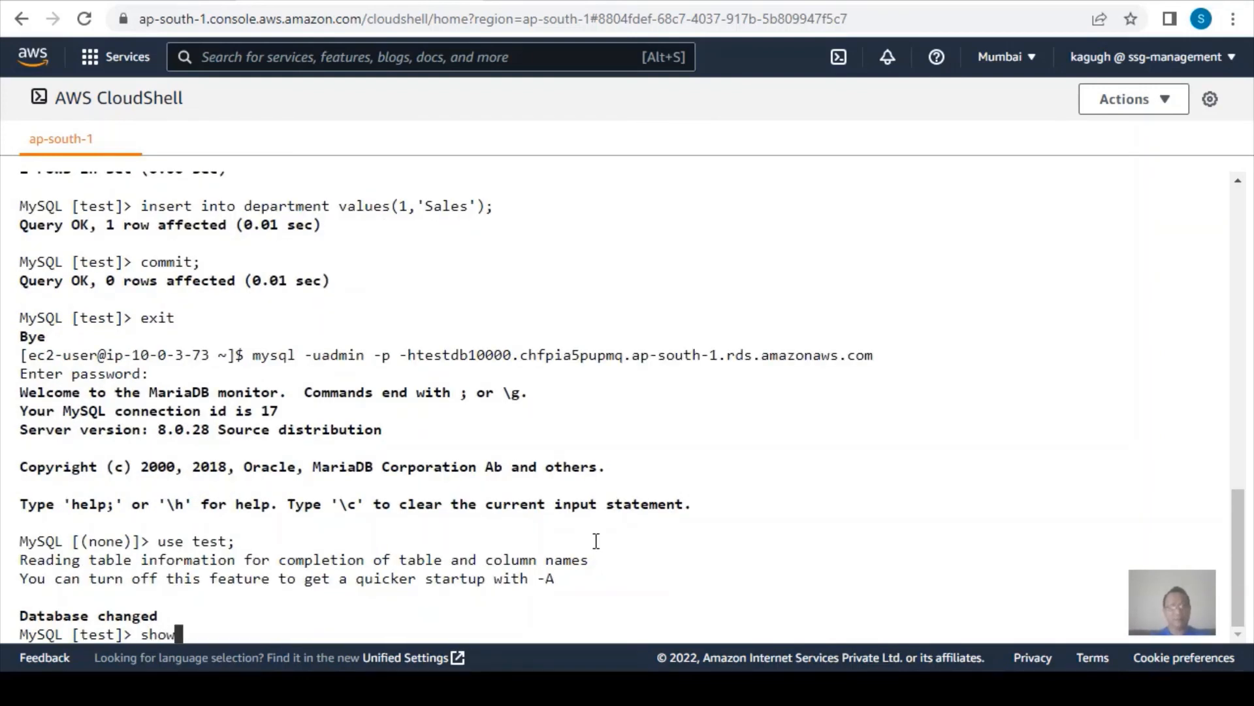
key("BackSpace")
key("BackSpace")
key("BackSpace")
key("BackSpace")
type("bles;")
key("Return")
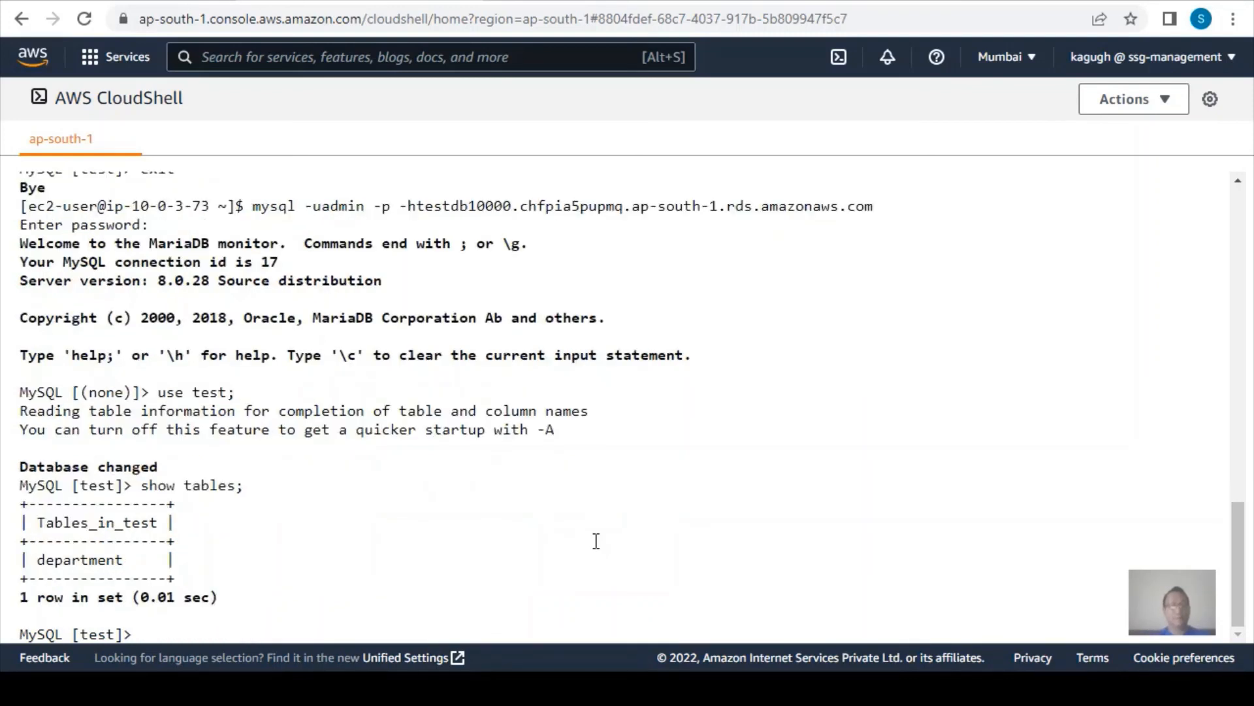
Query all rows of the department table with select * from department;.
type("select * from departm")
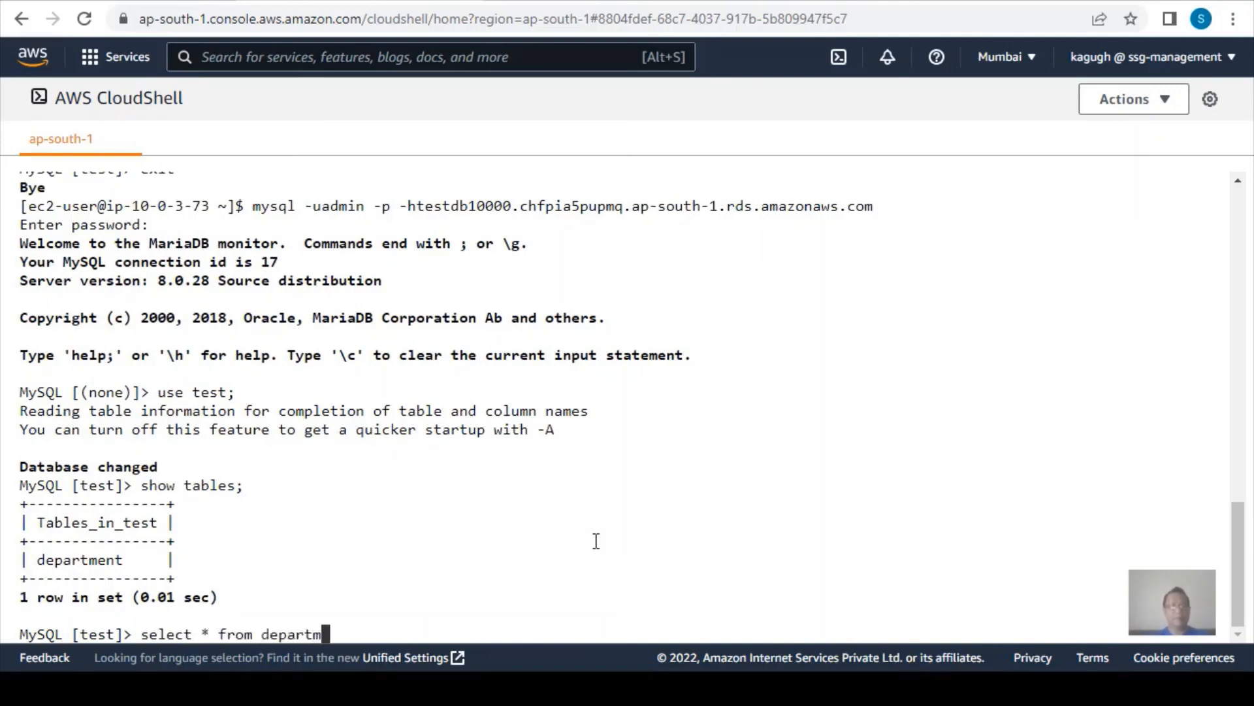
type("ent;")
key("Return")
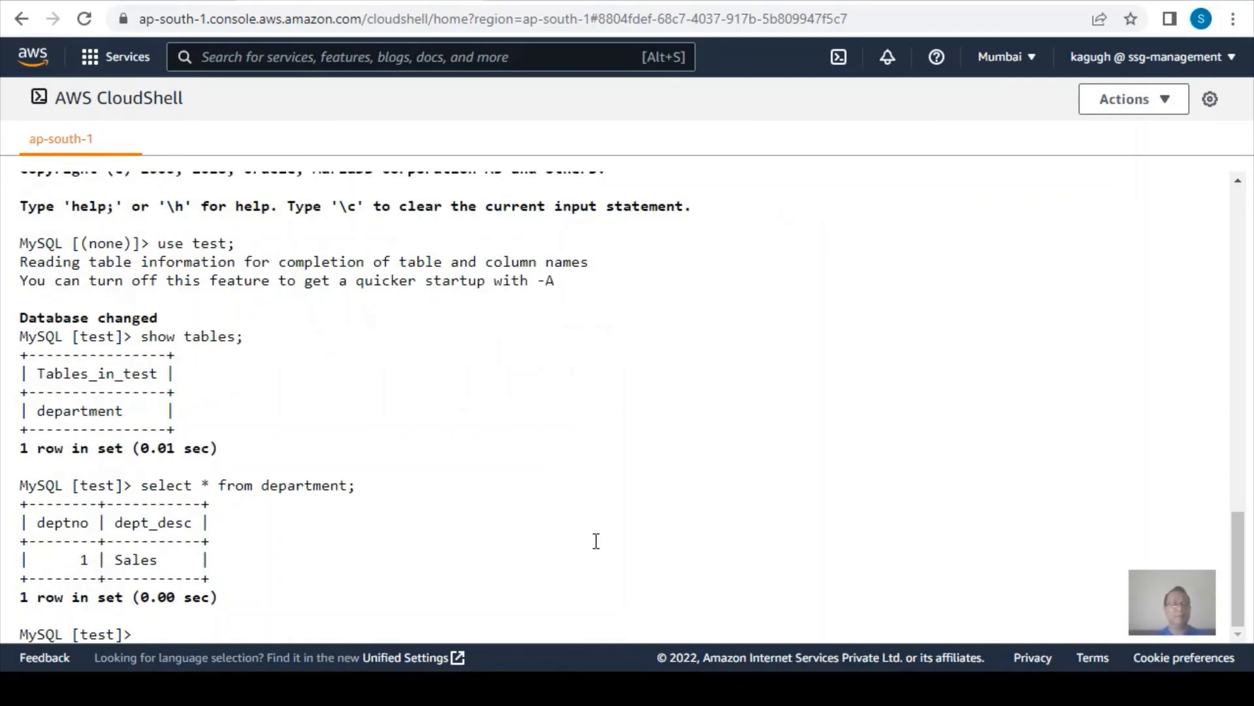